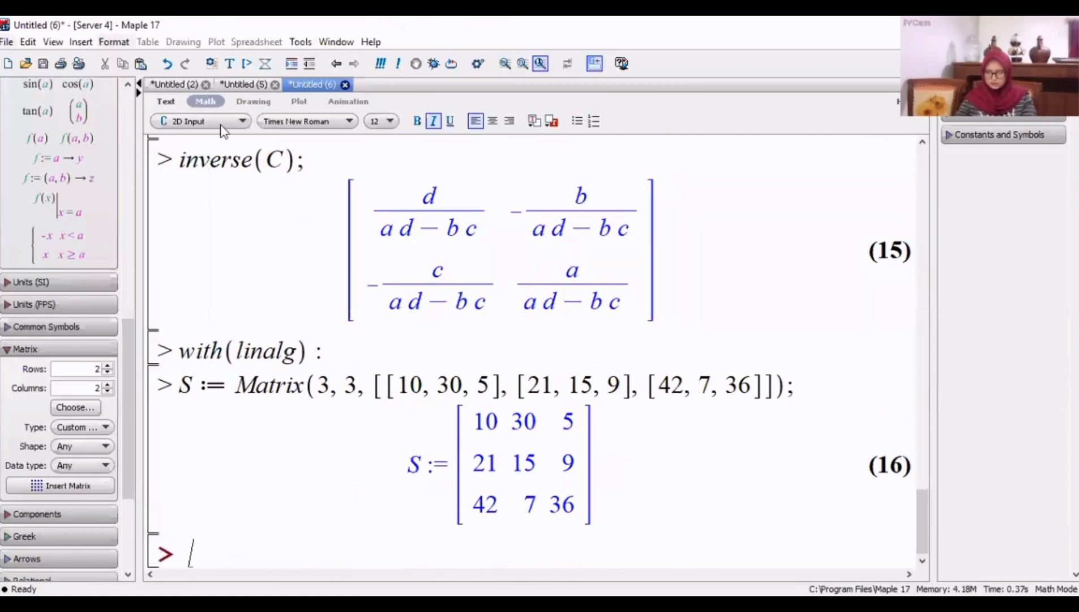
Step: Begin defining T as a 3-by-3 Matrix with 2/5, -1/3, 7/8 as its first row
key("F5")
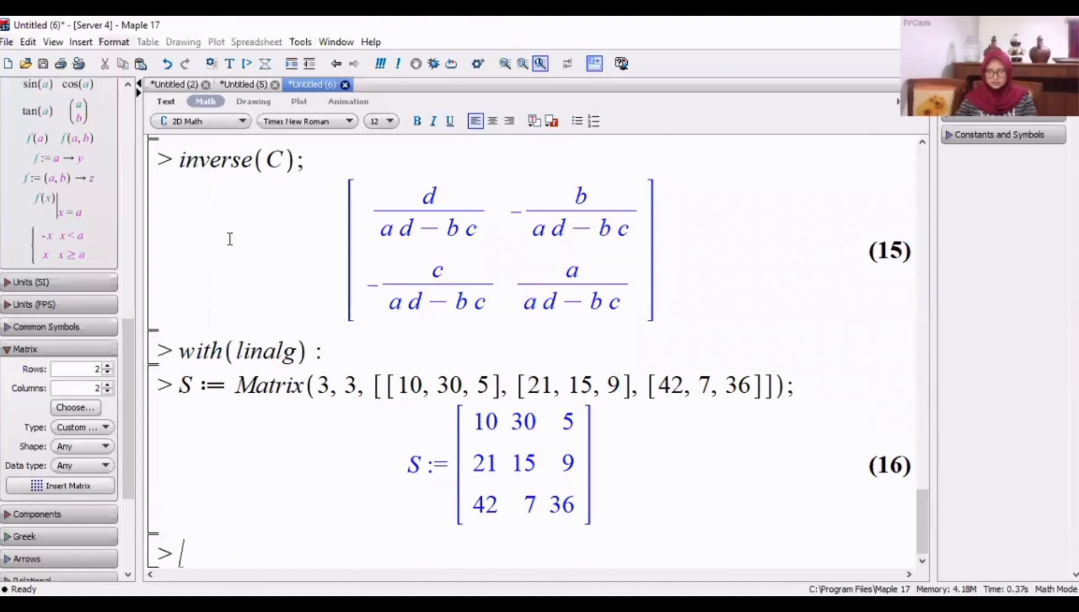
type("T ")
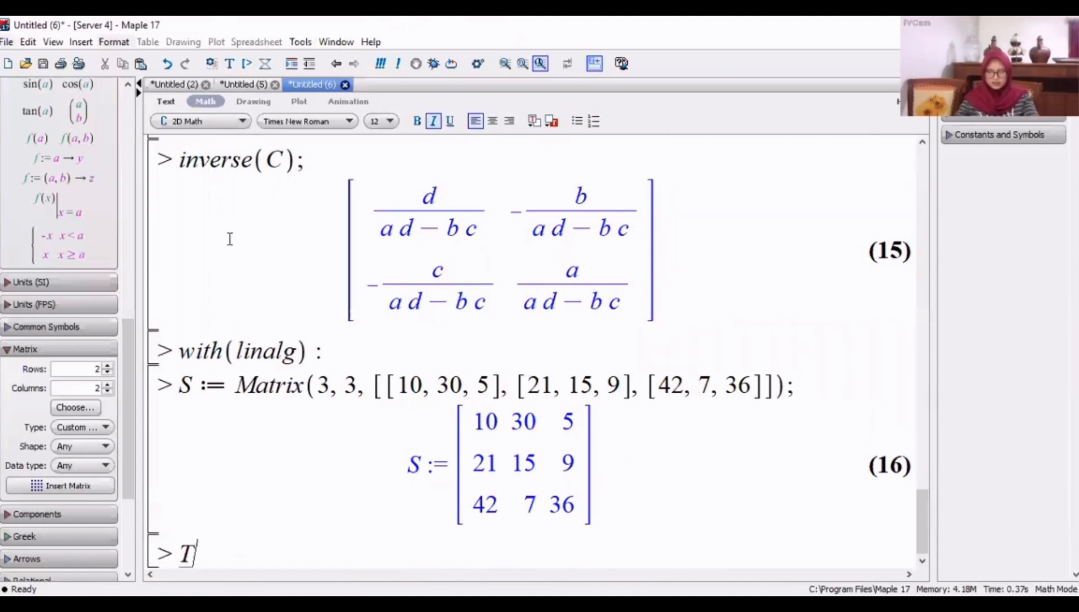
type(":= M")
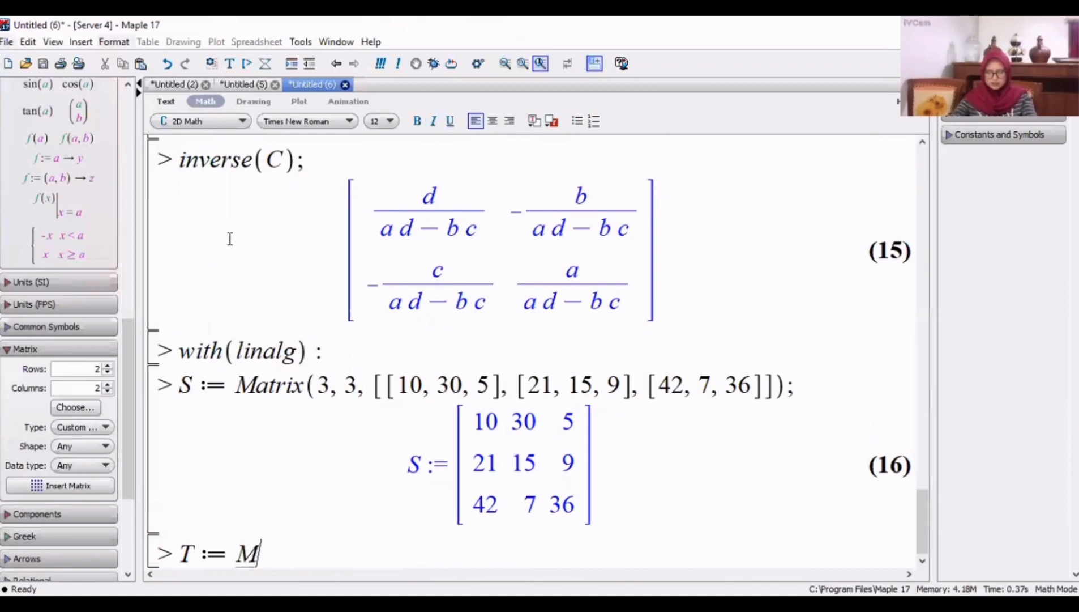
type("atrix(3, 3")
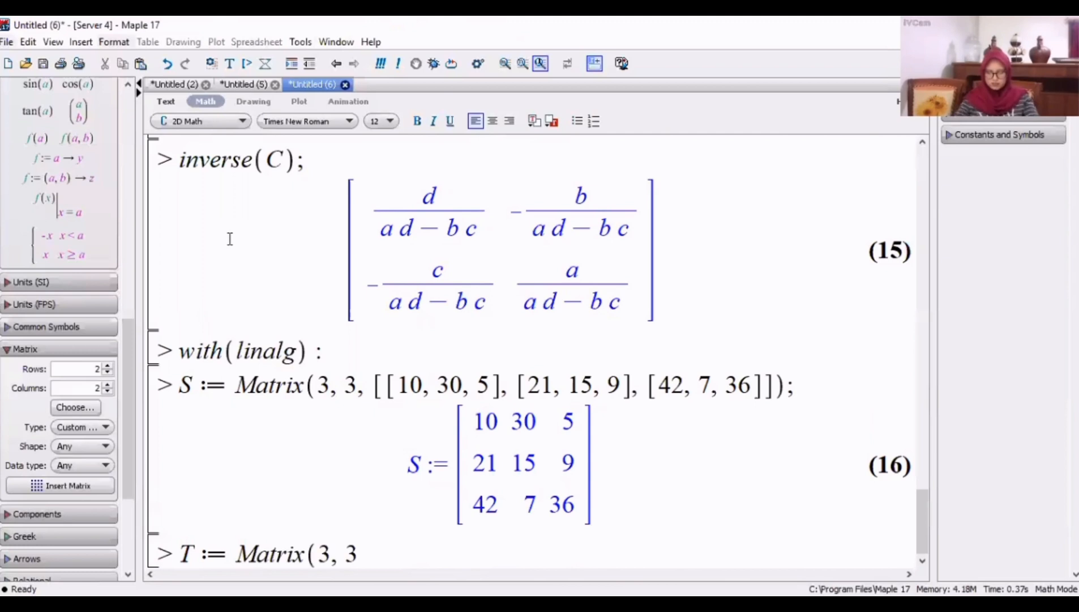
type(",[[")
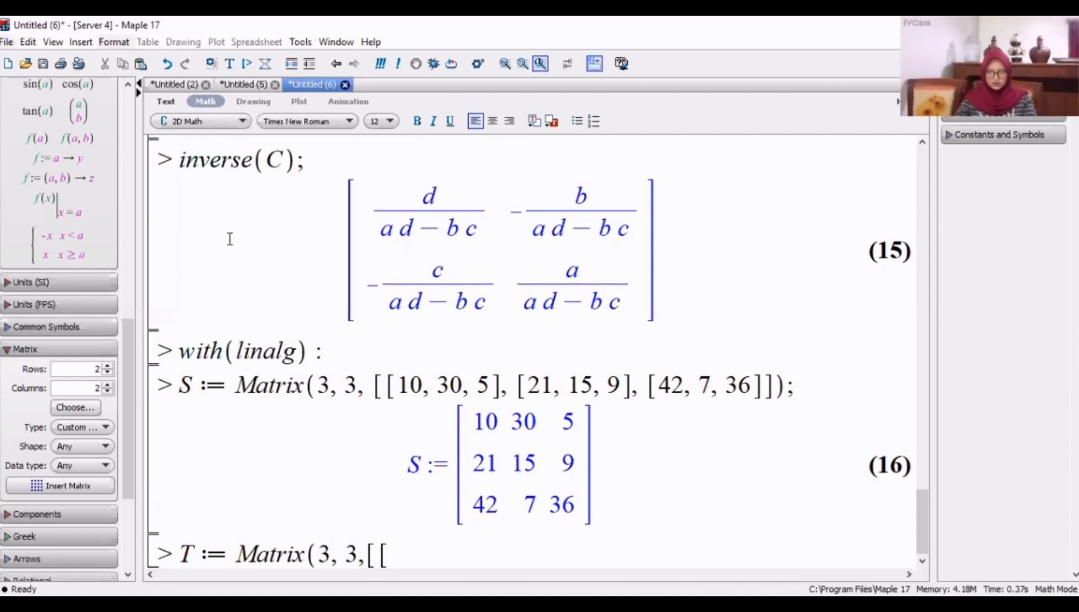
type("2/5,")
key("Right")
type(", -1/3")
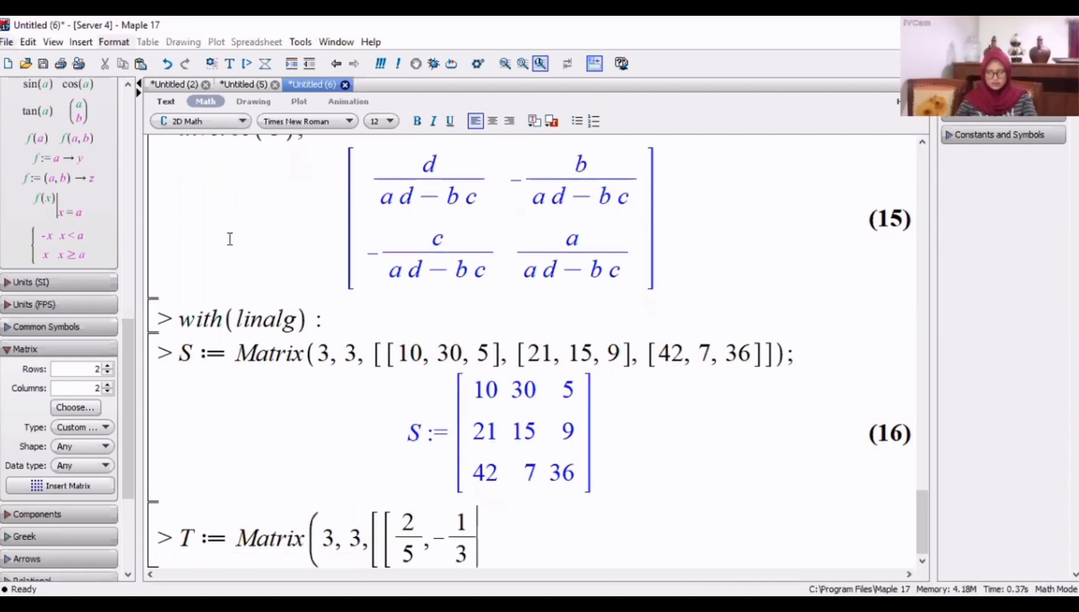
key("Right")
type(", 7")
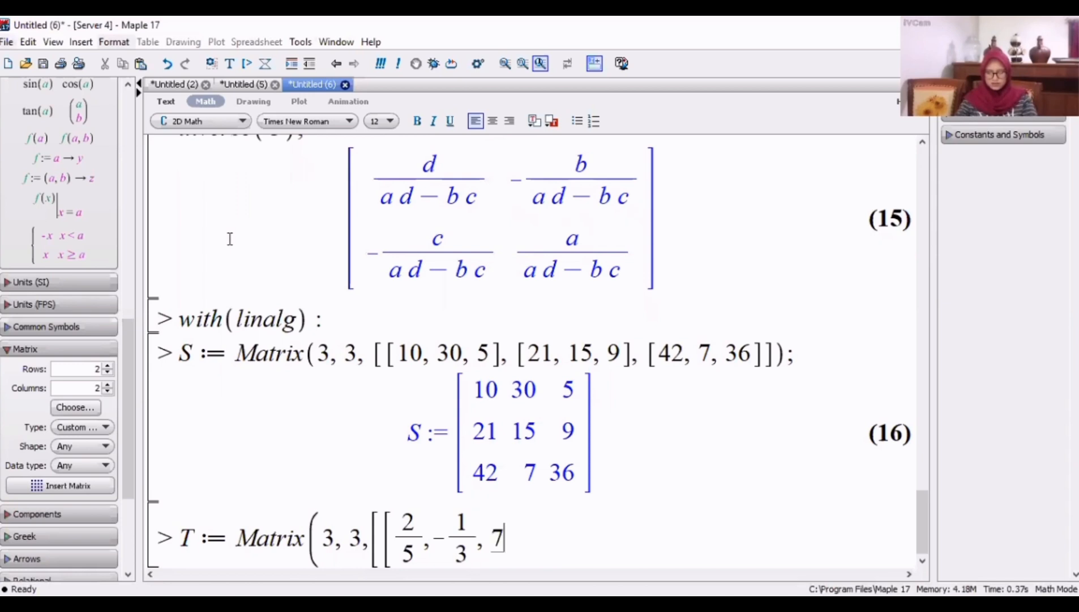
type("/8")
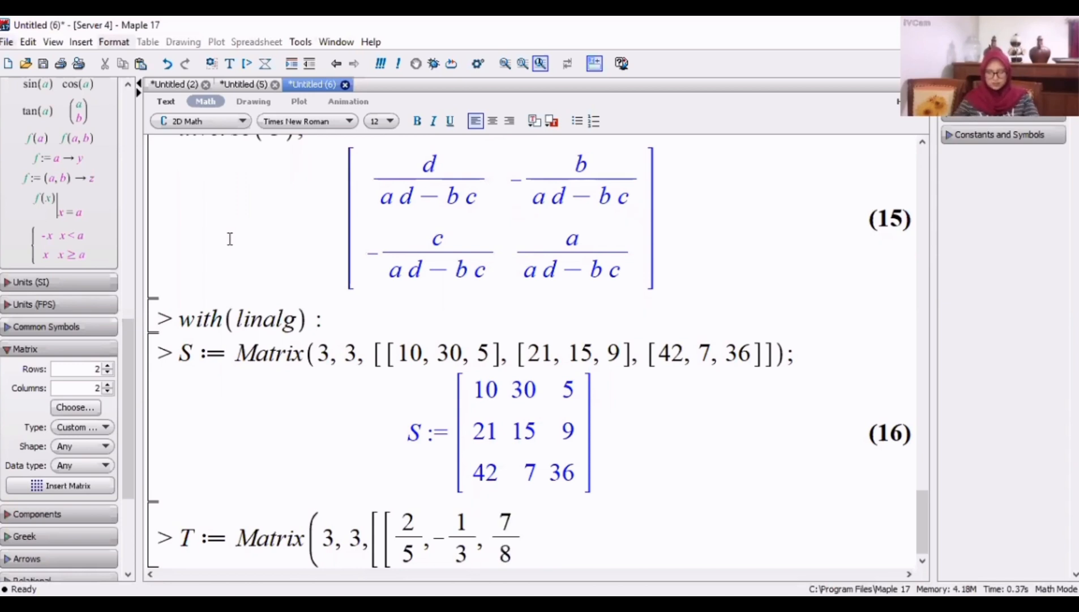
key("Right")
type("], ")
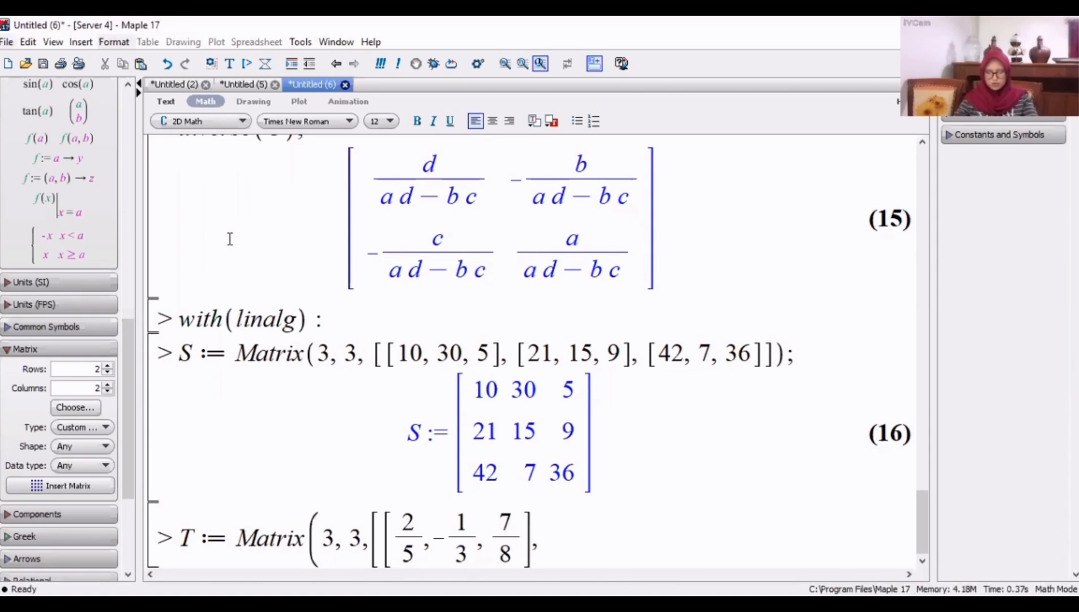
Step: Add 7/9, -2/7, 19/6 as the second row in T's matrix definition and open the third row
type("[7/")
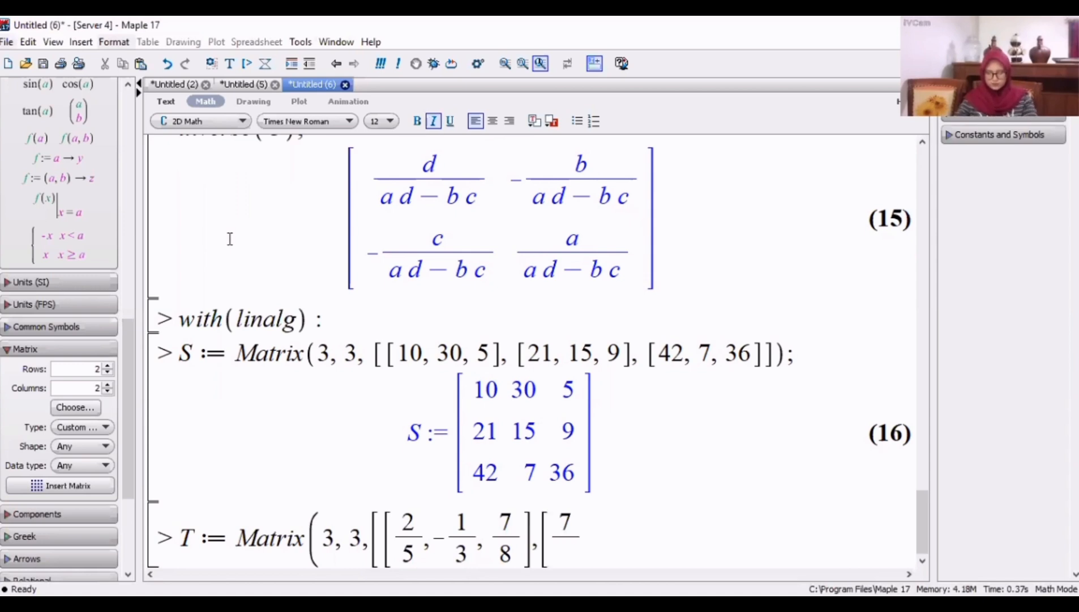
type("9")
key("Right")
type(", ")
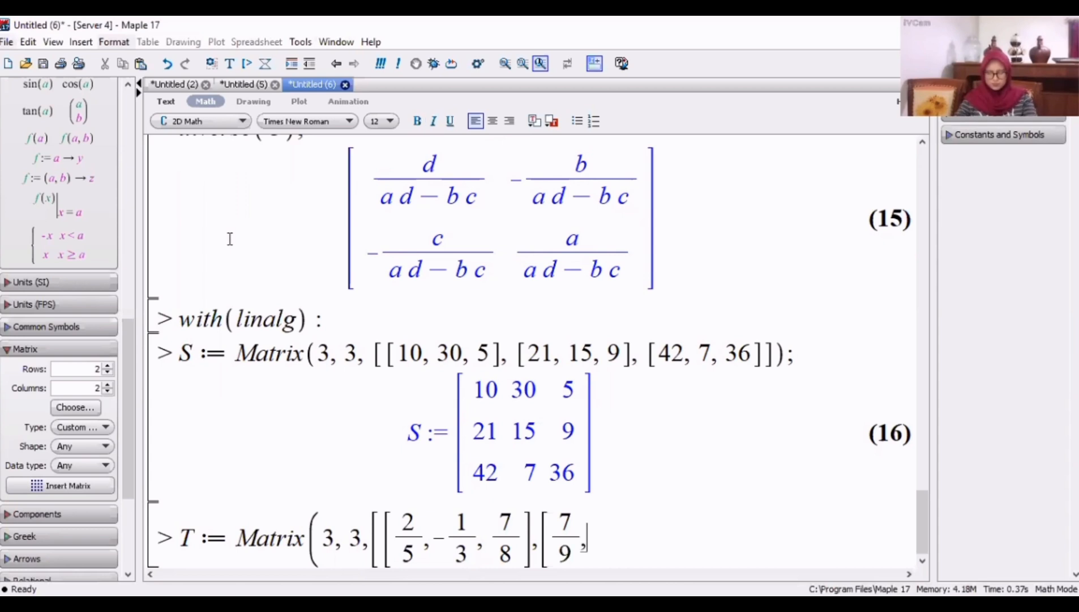
type("-2/7")
key("Right")
type(", ")
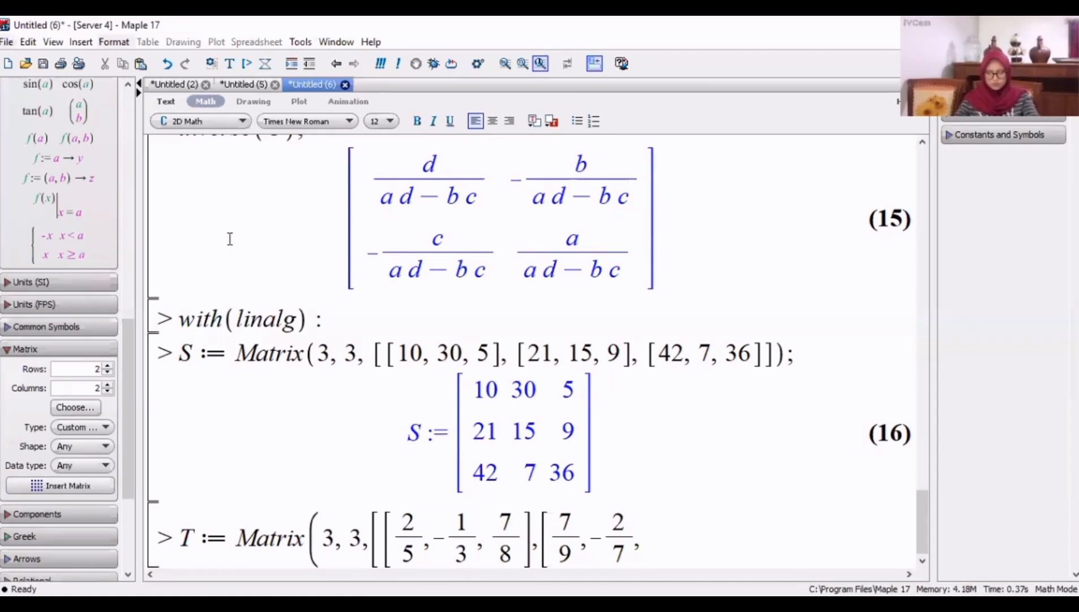
type("19/6")
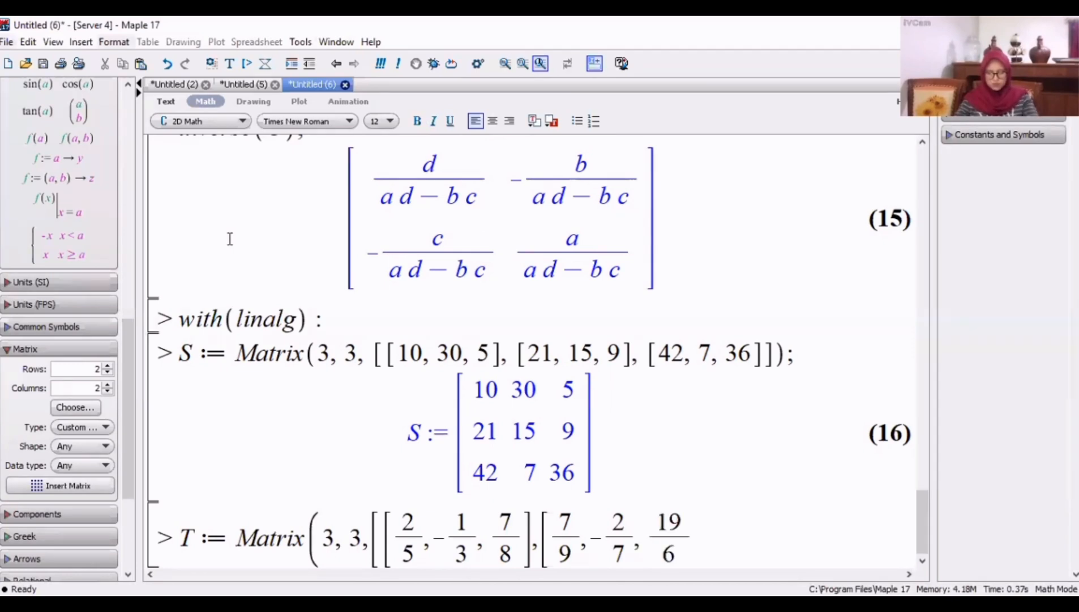
key("Right")
type("],[")
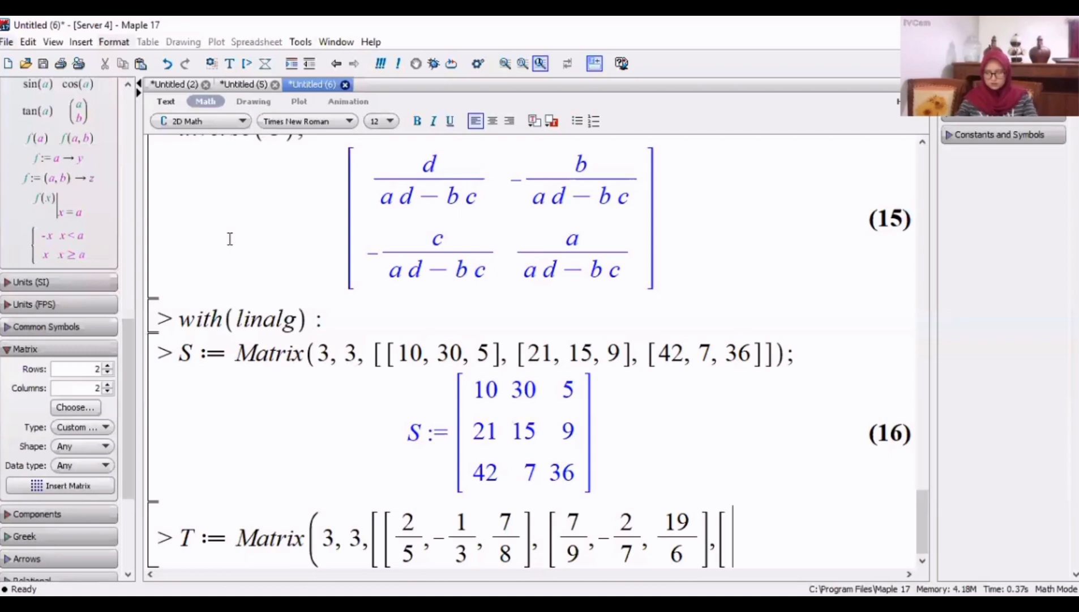
Step: Complete T's definition with the third row 3/2, 8, 15/17 and evaluate it
type("3/2")
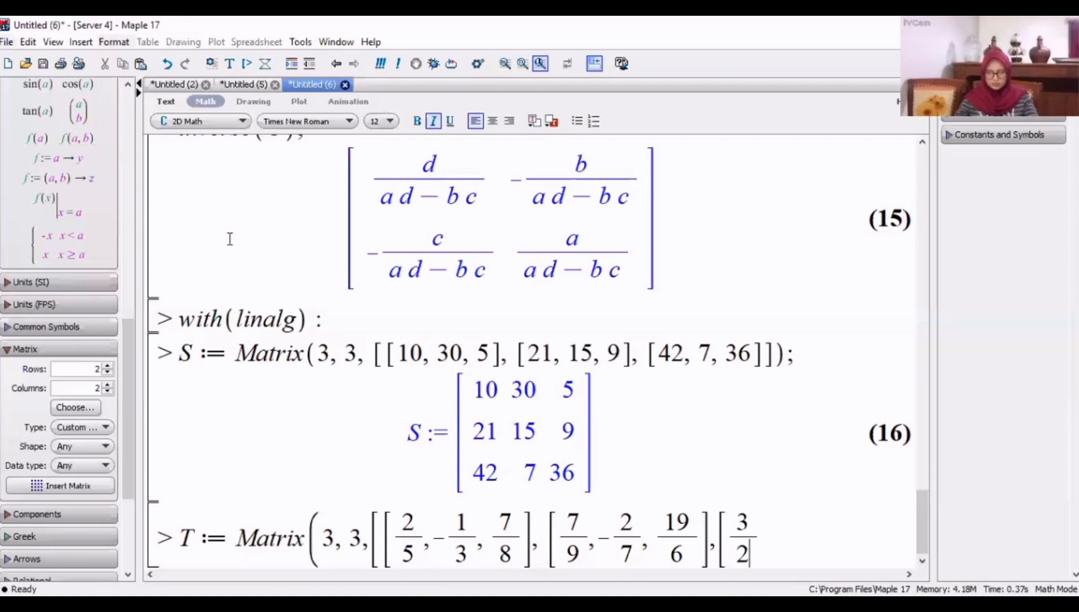
key("Right")
type(", 8, ")
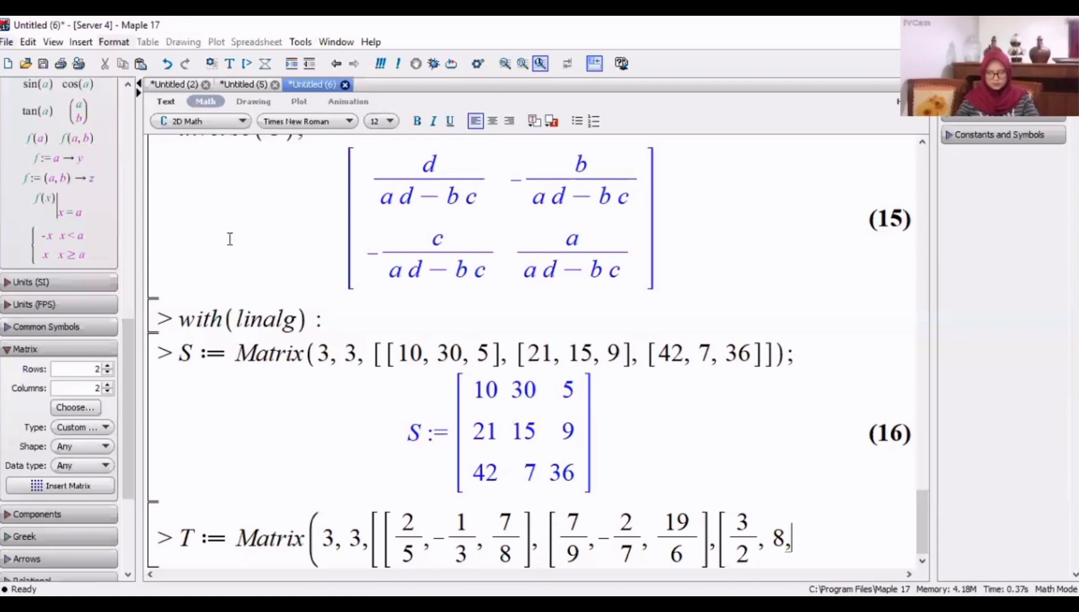
type("15/17")
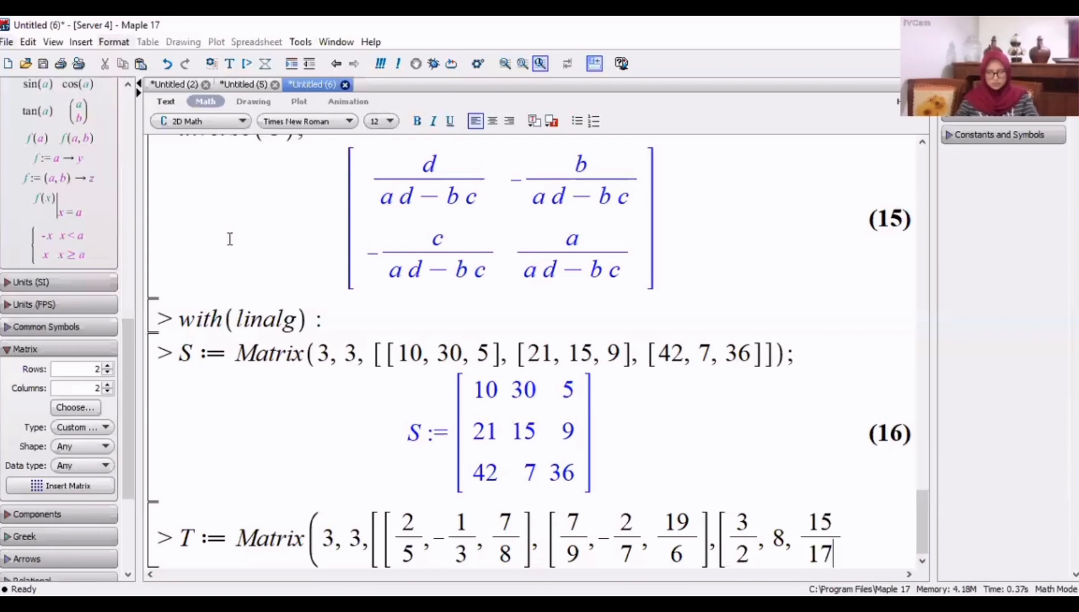
key("Right")
type("]]);")
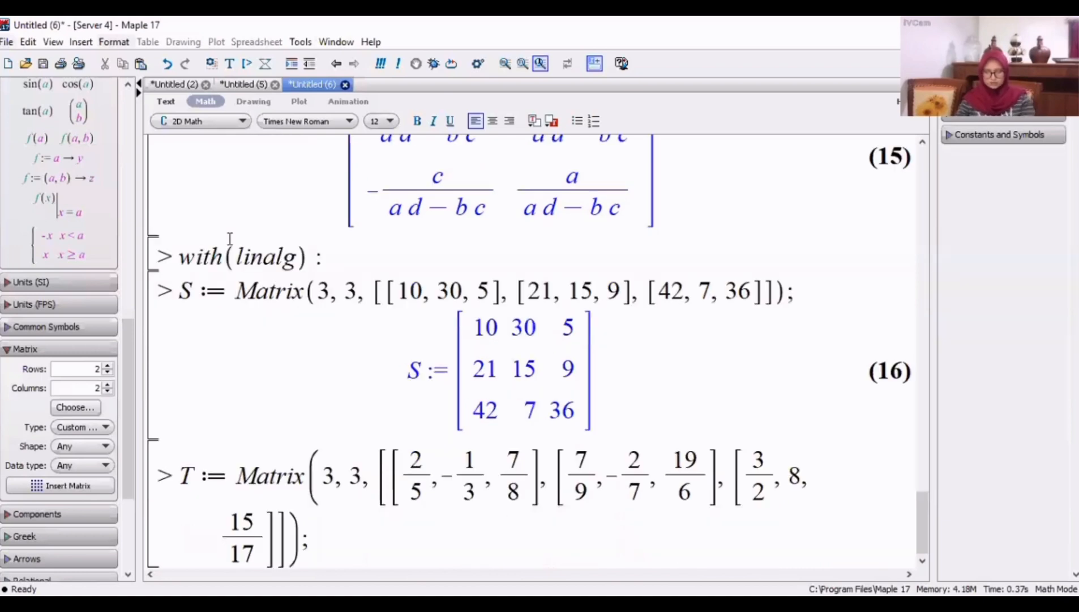
key("Return")
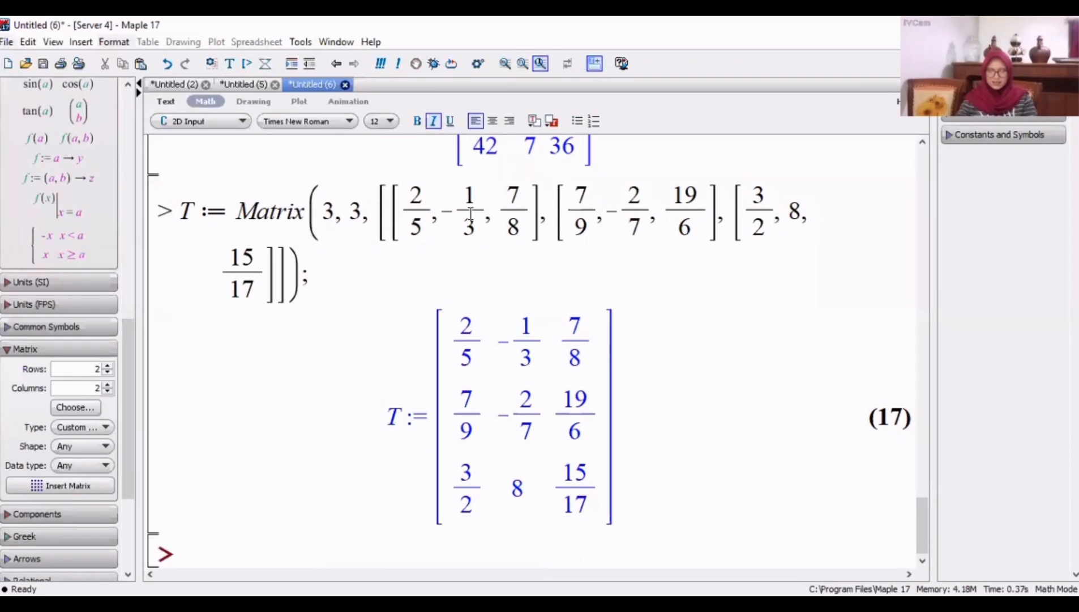
Step: On the new prompt, begin defining U as a 3-by-3 Matrix with the rows -7, 14, -15 and 19, -21, 10
left_click(218, 233)
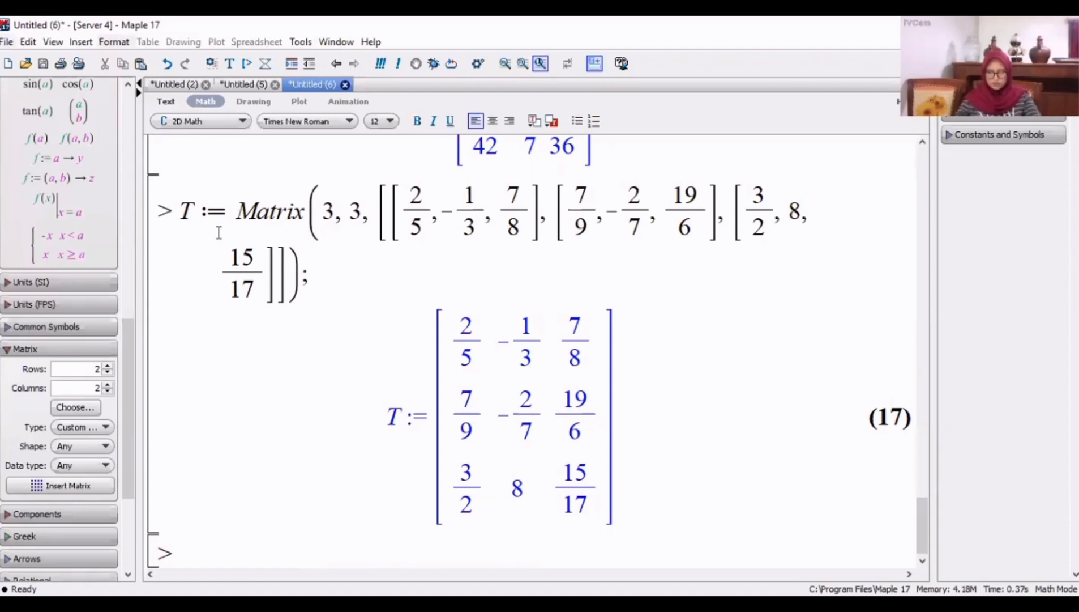
type("u")
key("BackSpace")
type("U:=M")
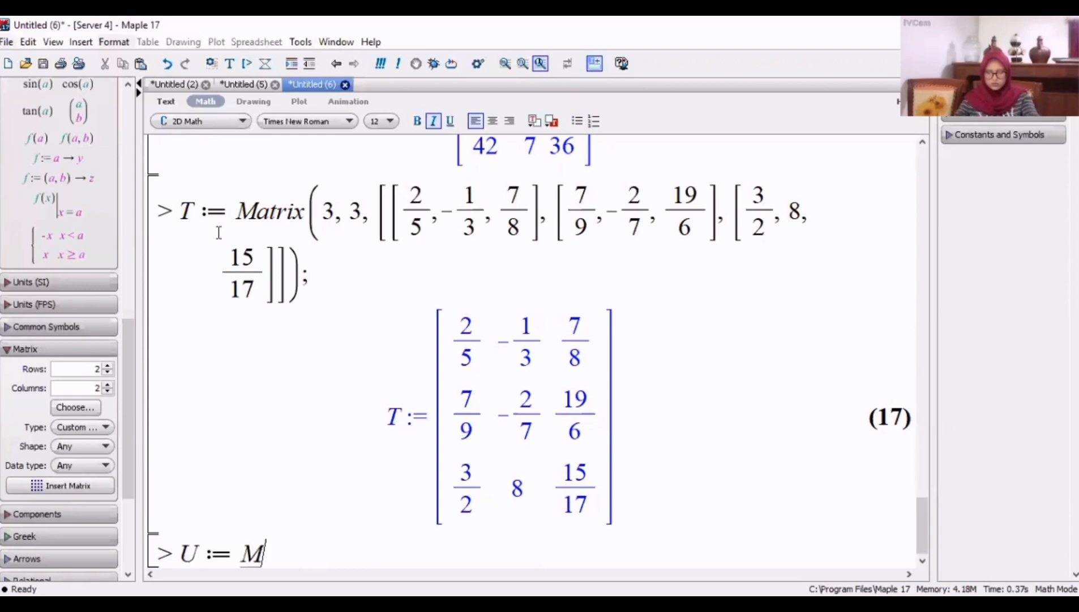
type("atrix(3, 3,")
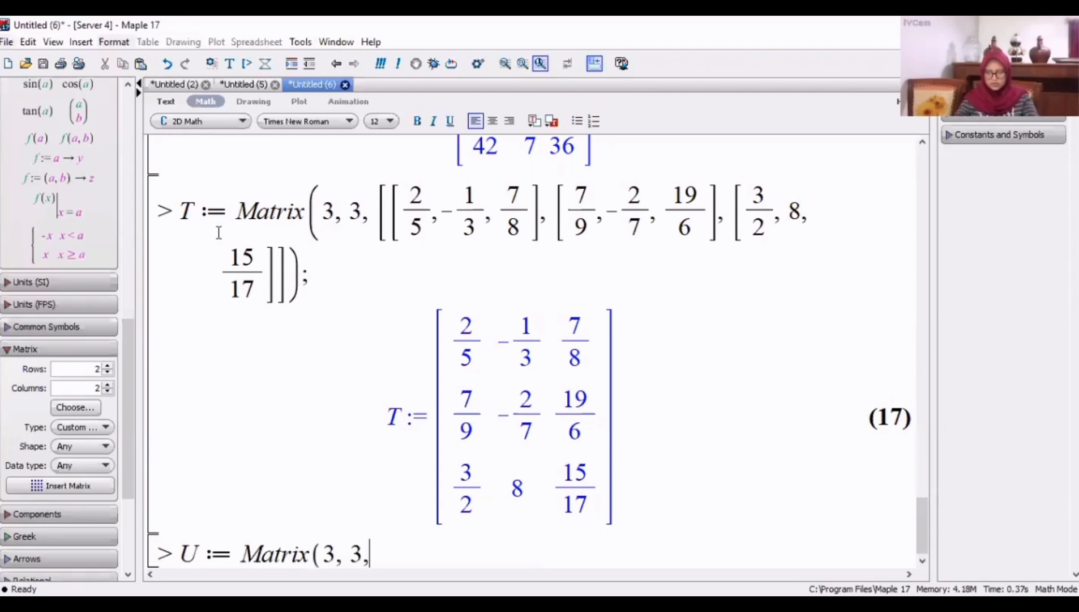
type("[[")
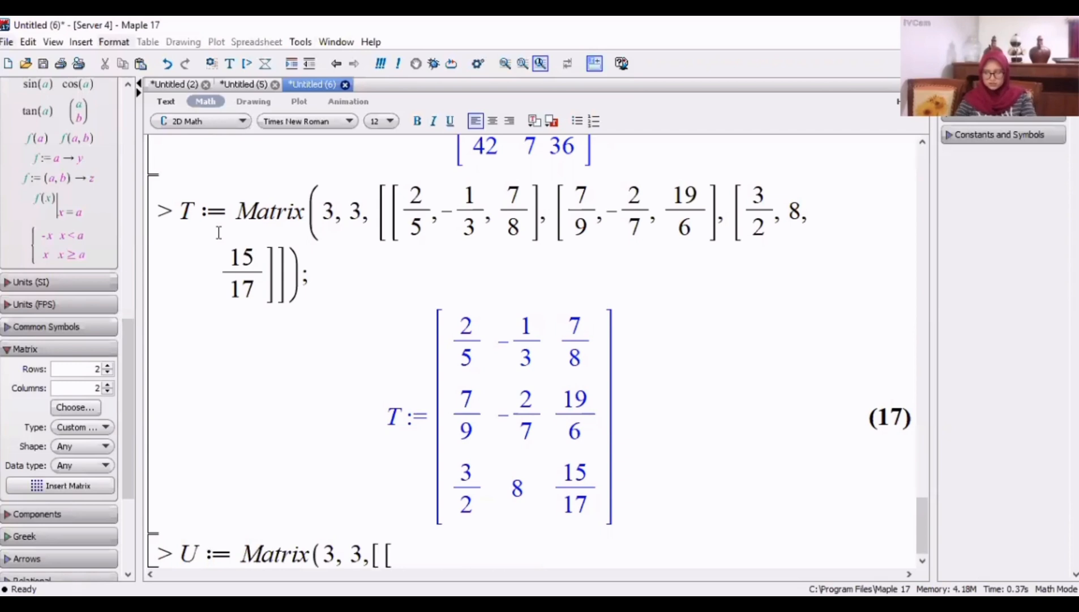
type("-7")
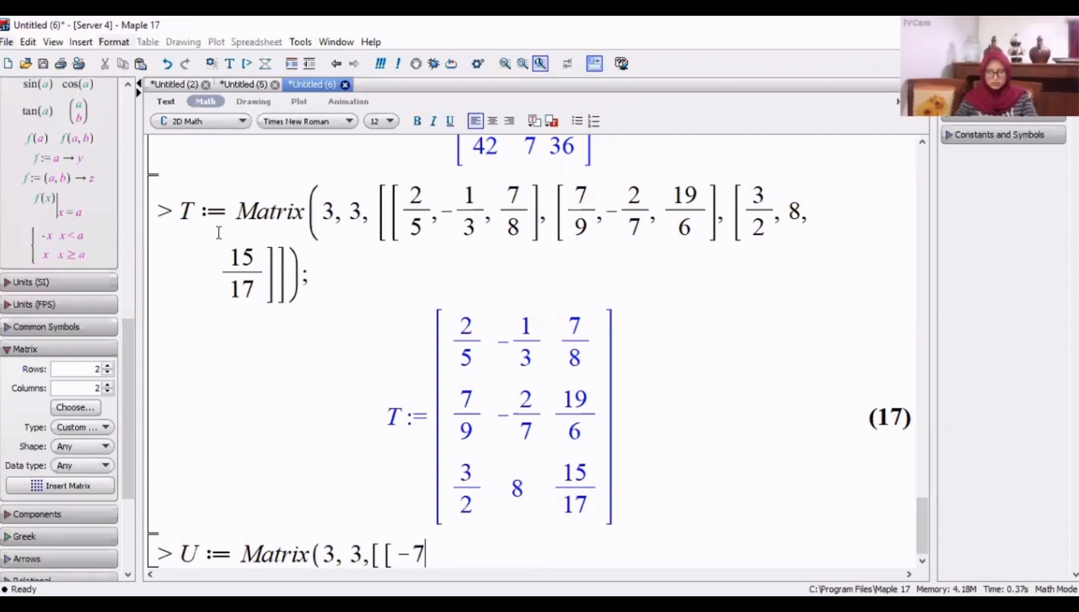
type(", 14")
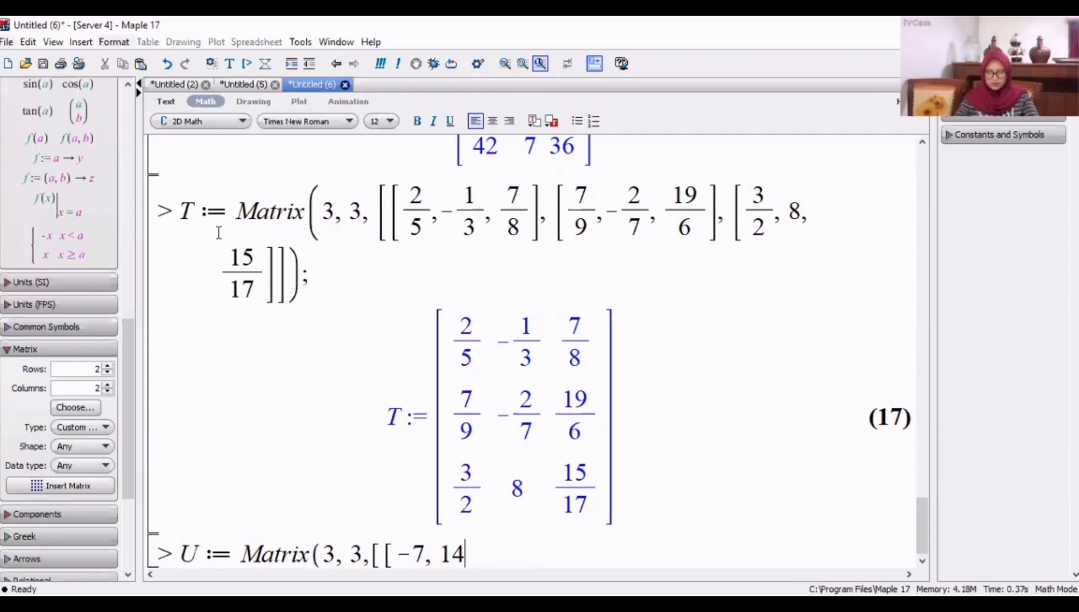
type(",-15],[19,")
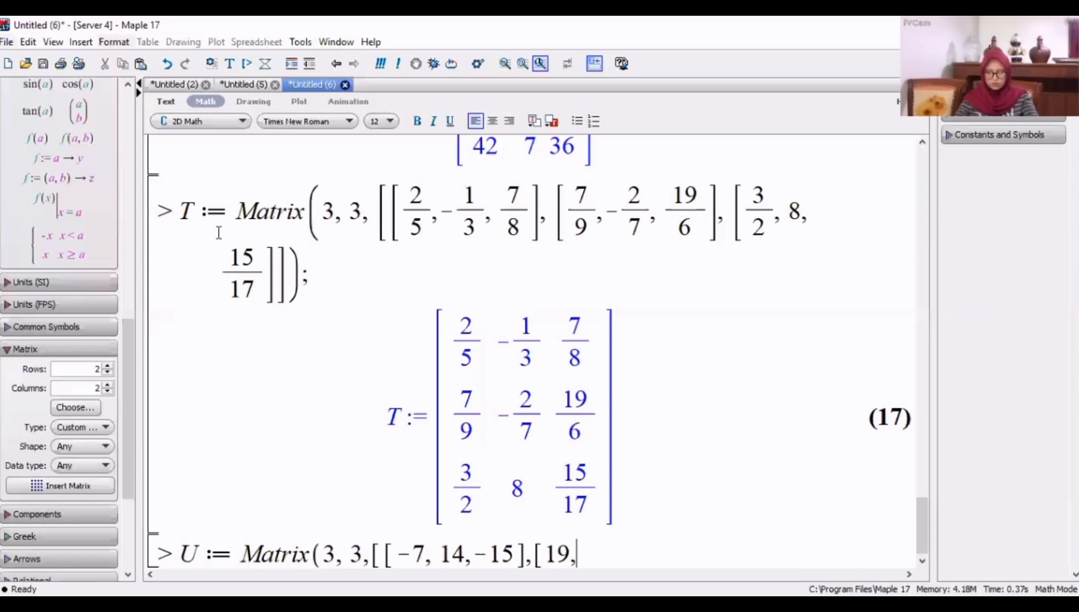
type("-21, 10")
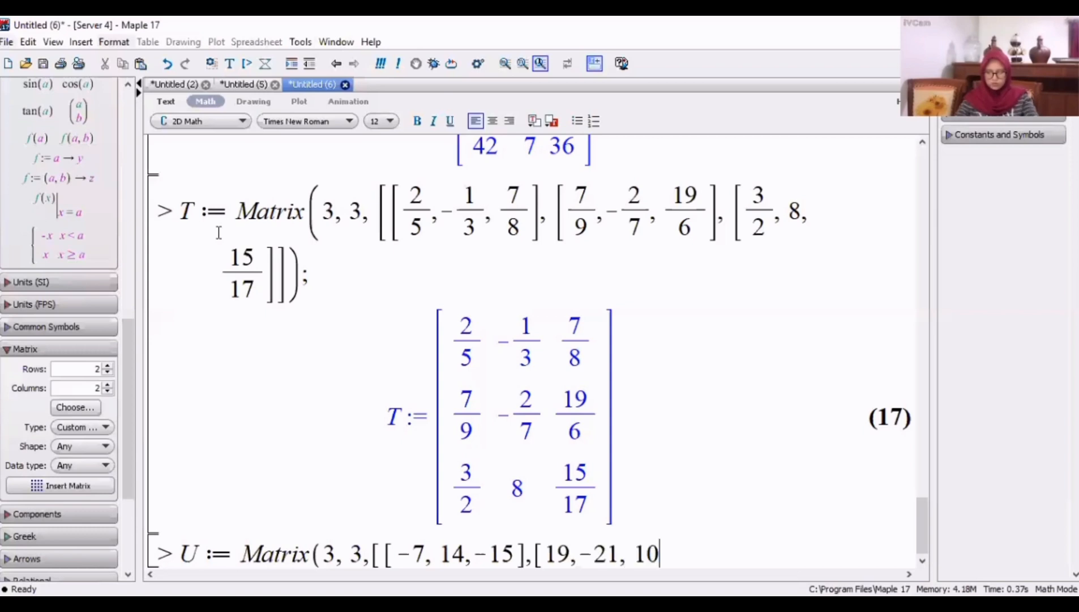
type("]")
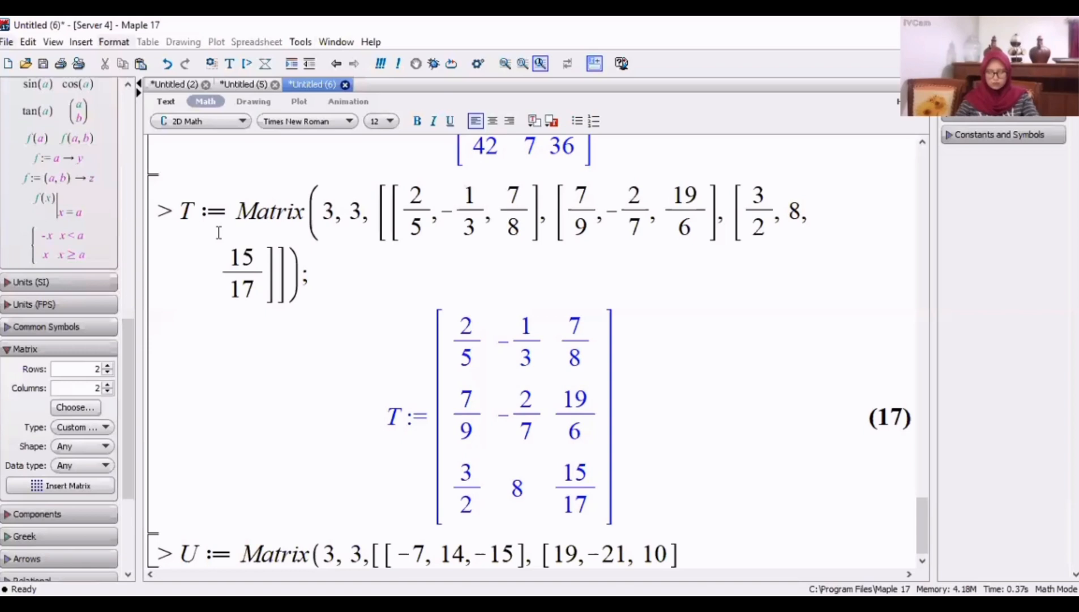
Step: Add the third-row entries 31, 17, -11 to U's definition, close it and try to evaluate it
type(",,; 31, 1")
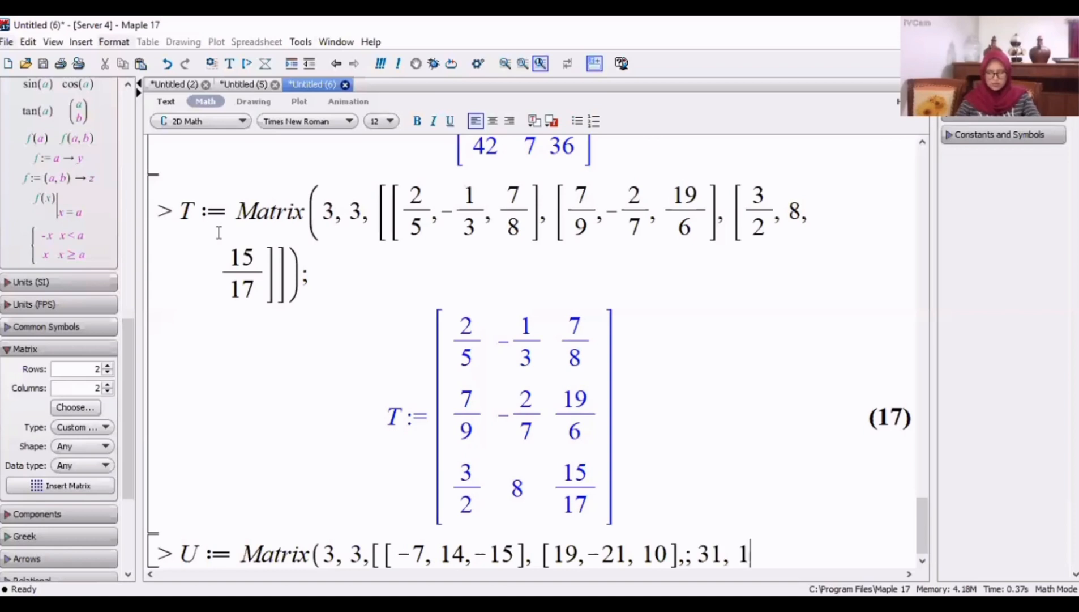
type("7, -11]]);")
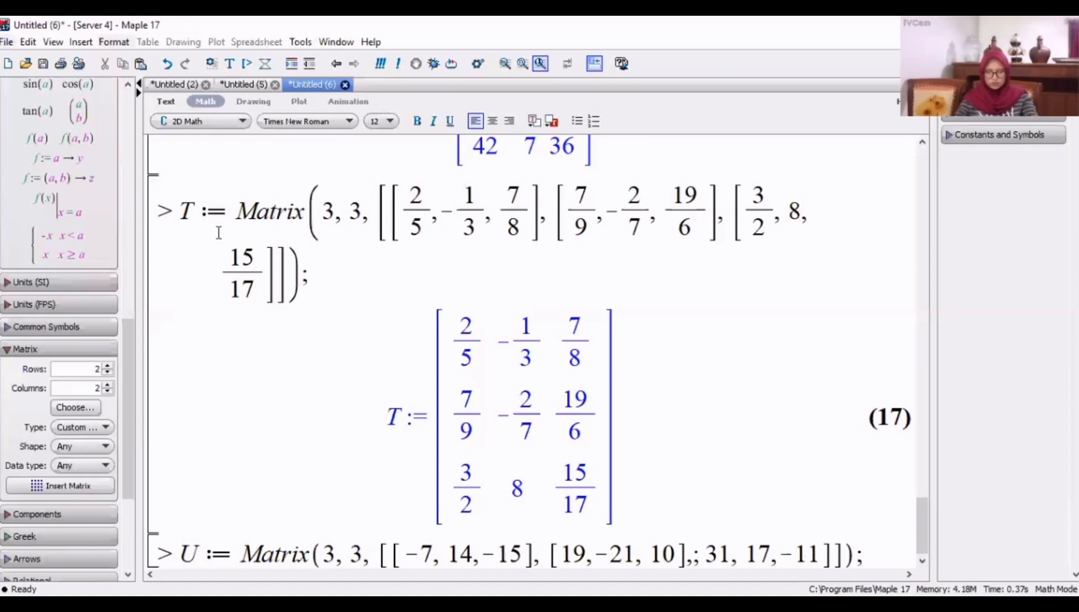
key("Return")
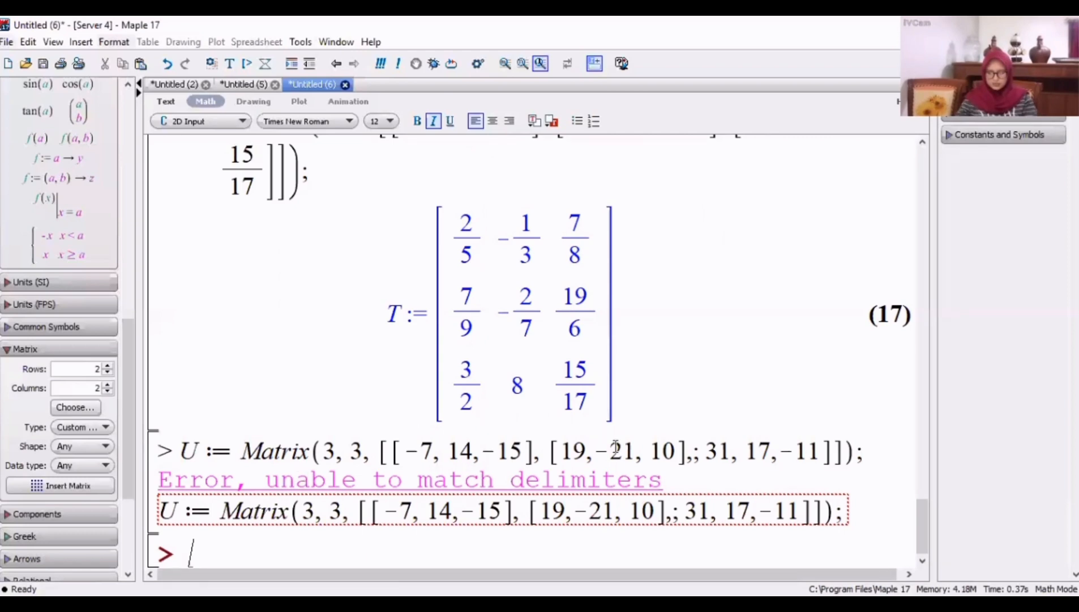
Step: Replace the stray semicolon before 31 in U's definition with an opening square bracket and re-evaluate it
left_click(708, 446)
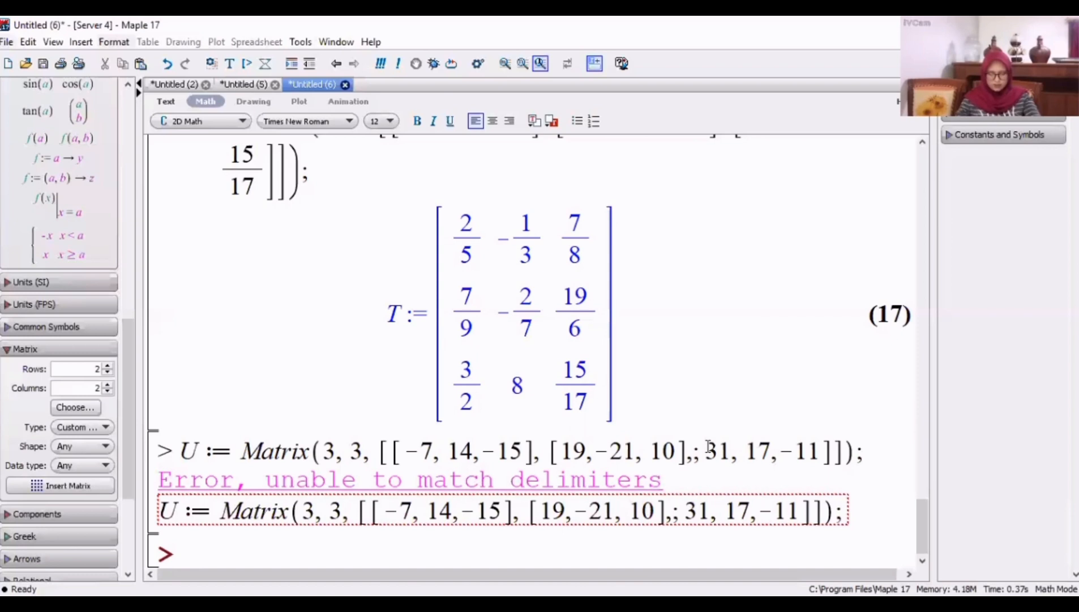
key("BackSpace")
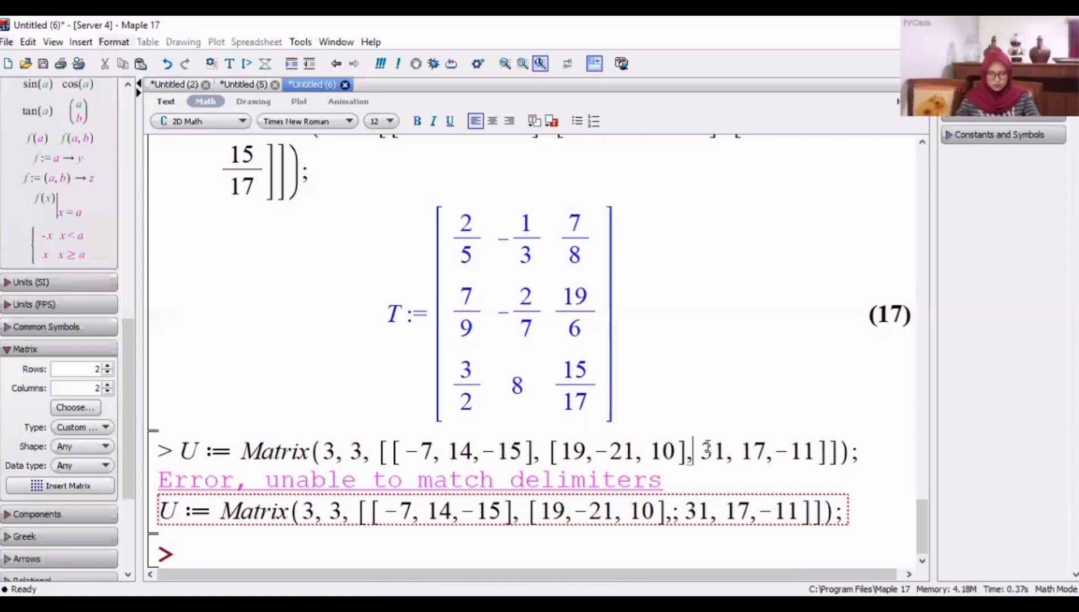
type("[")
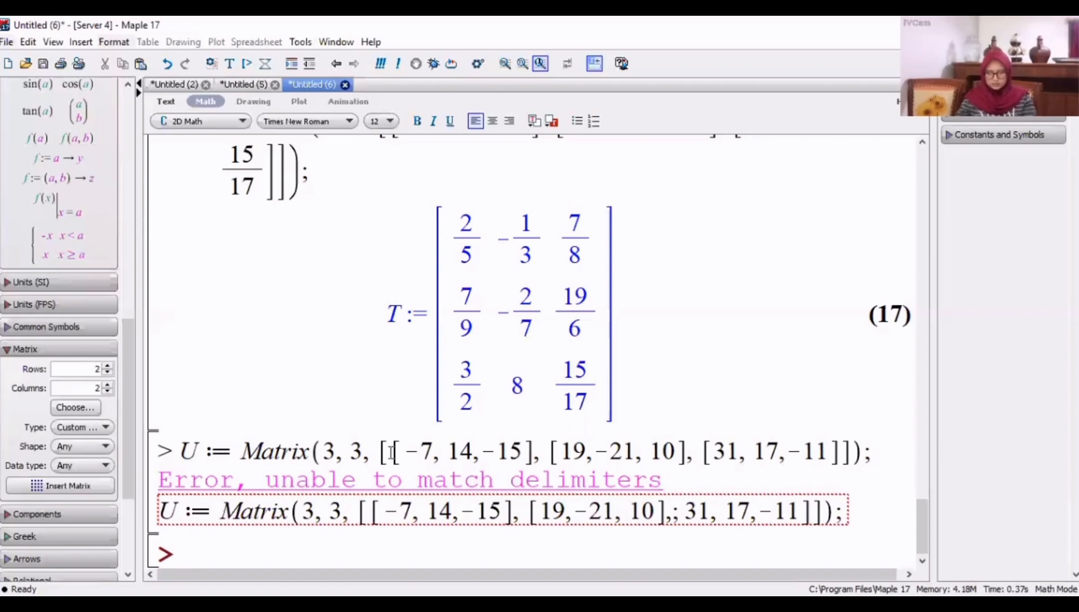
key("Return")
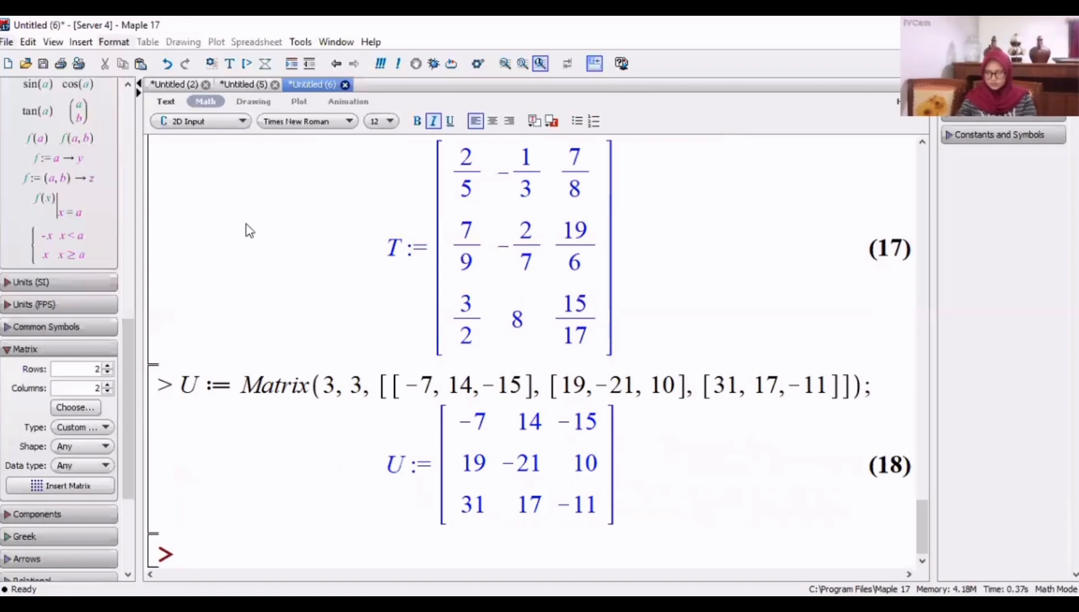
Step: On the new prompt in 2D Math style, evaluate the matrix sum S + T + U with evalm
key("shift")
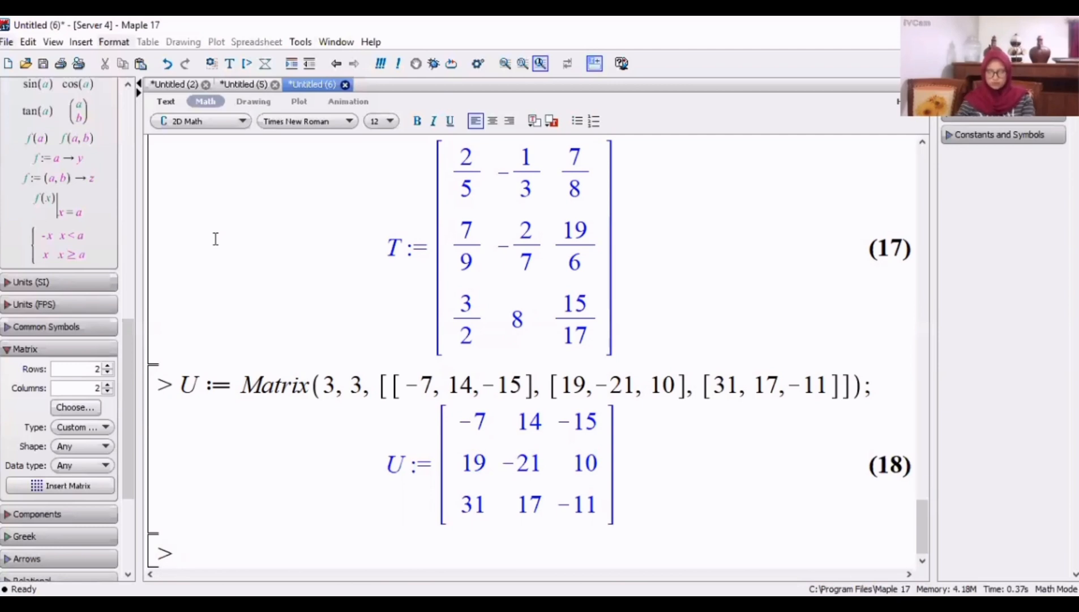
type("ev")
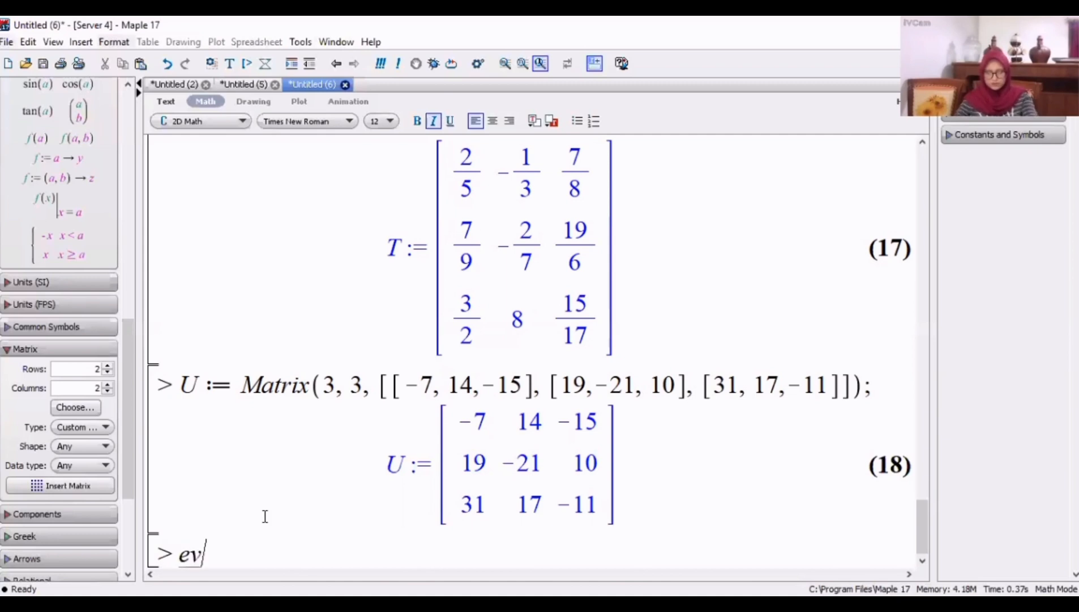
type("alm(S ")
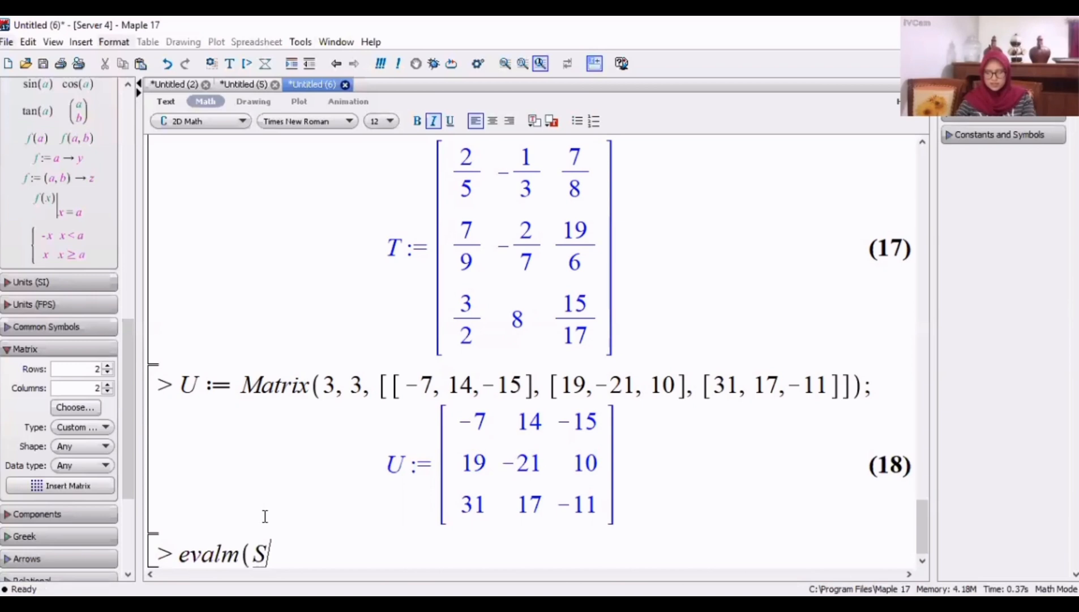
type("+ T ")
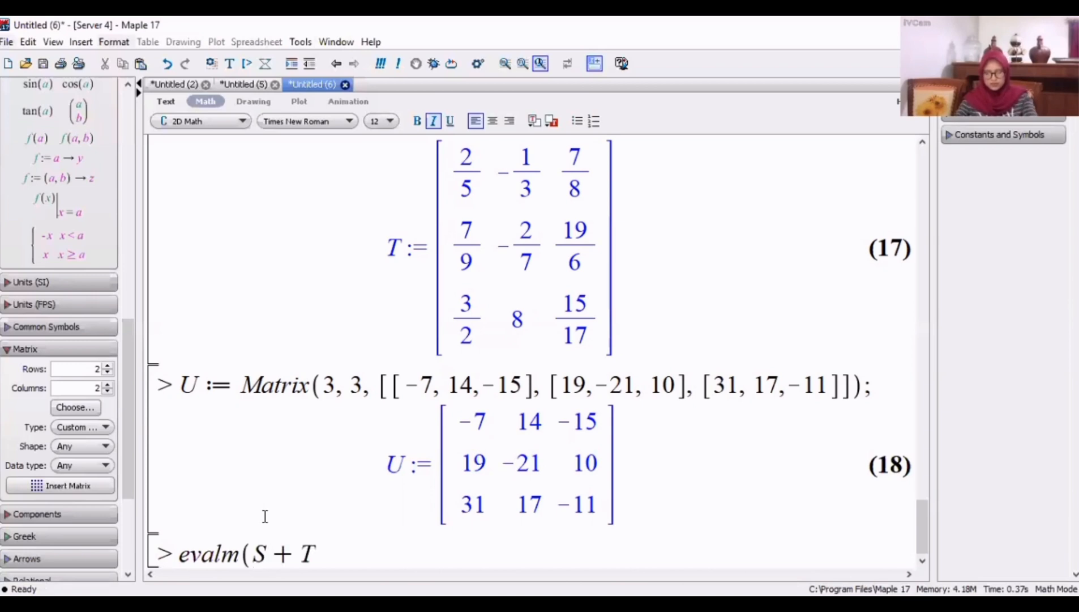
type("+ U")
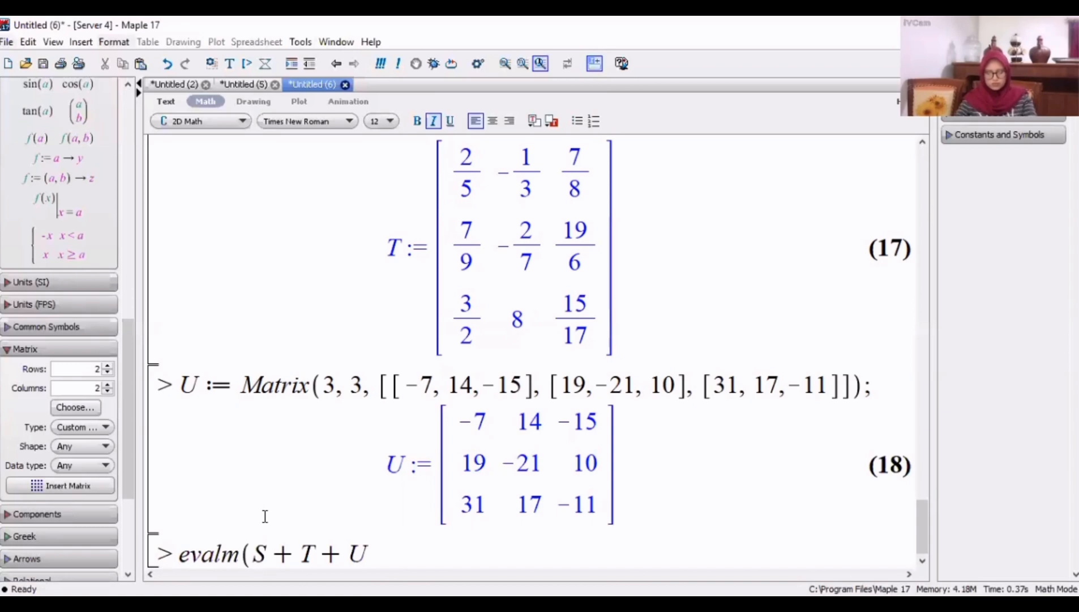
type(");")
key("Return")
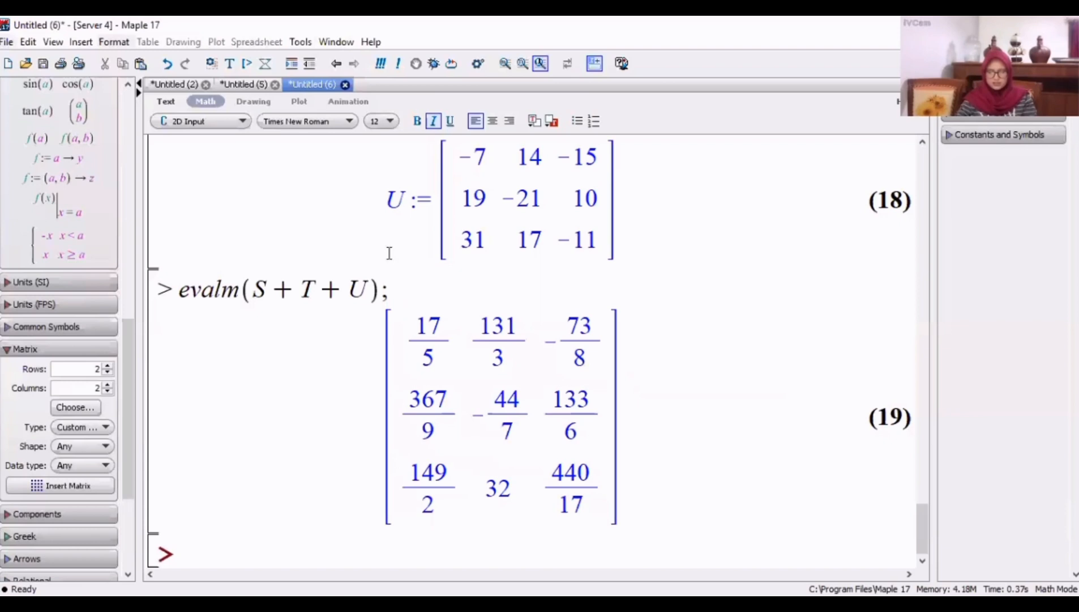
Step: Load the linalg package with a colon-ended with(linalg) and define A as a 2-by-3 Matrix with rows 12, 14, 9 and 4, 7, 5
key("alt+Tab")
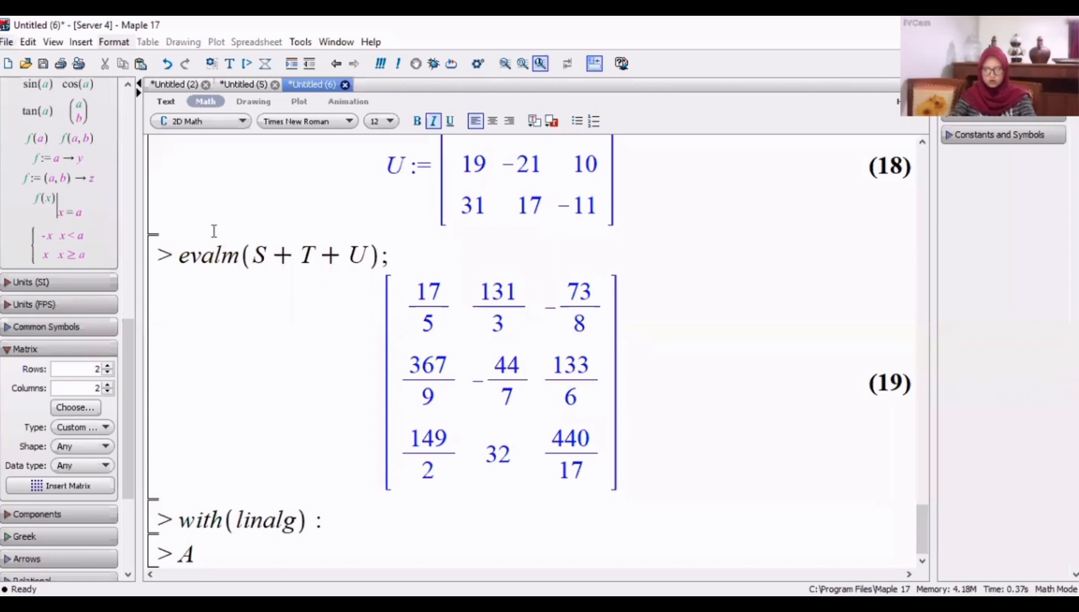
type(":= Matrix(2, 3,")
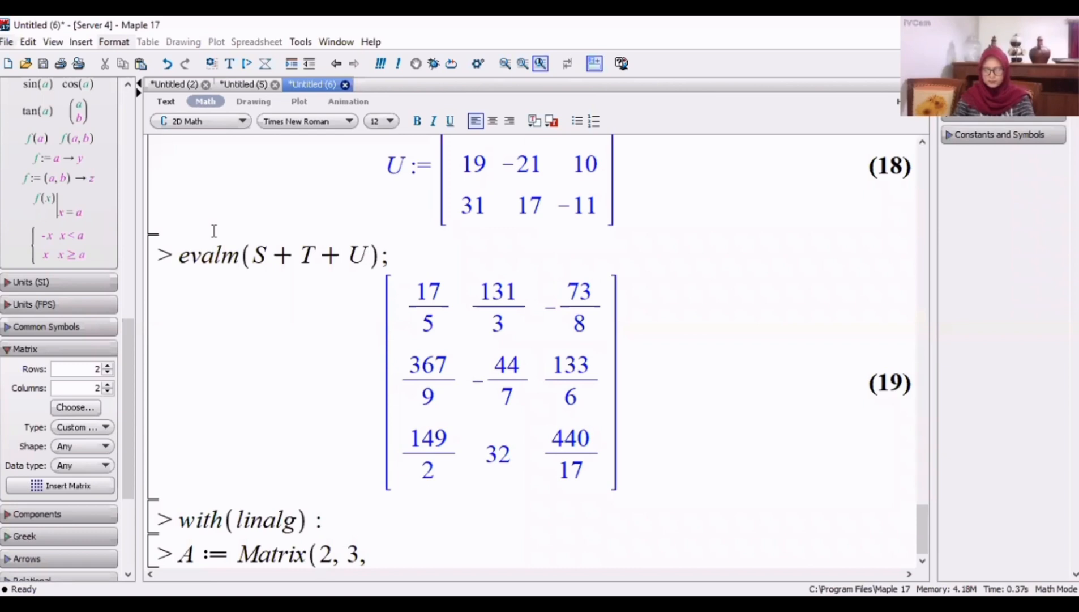
type("[[12, 14, 9")
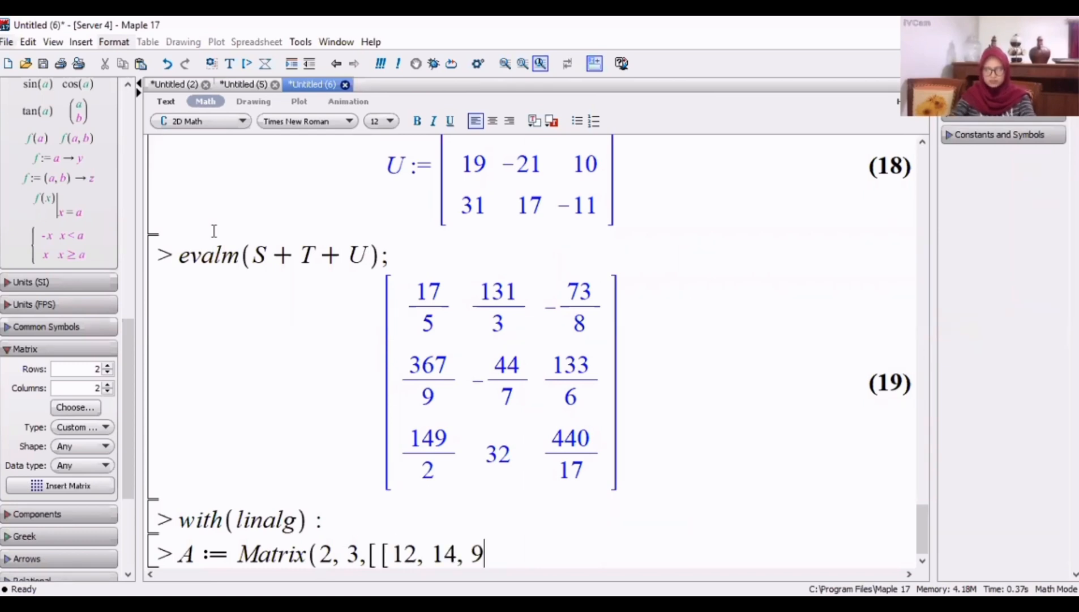
type("],[4, 7 k")
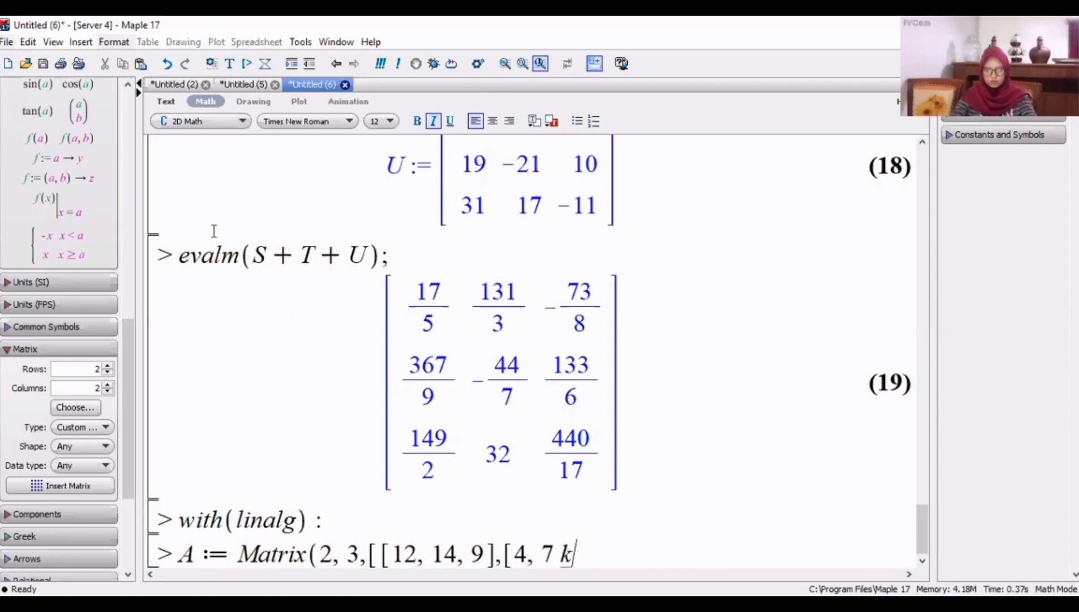
key("BackSpace")
type(", 5]]);")
key("Return")
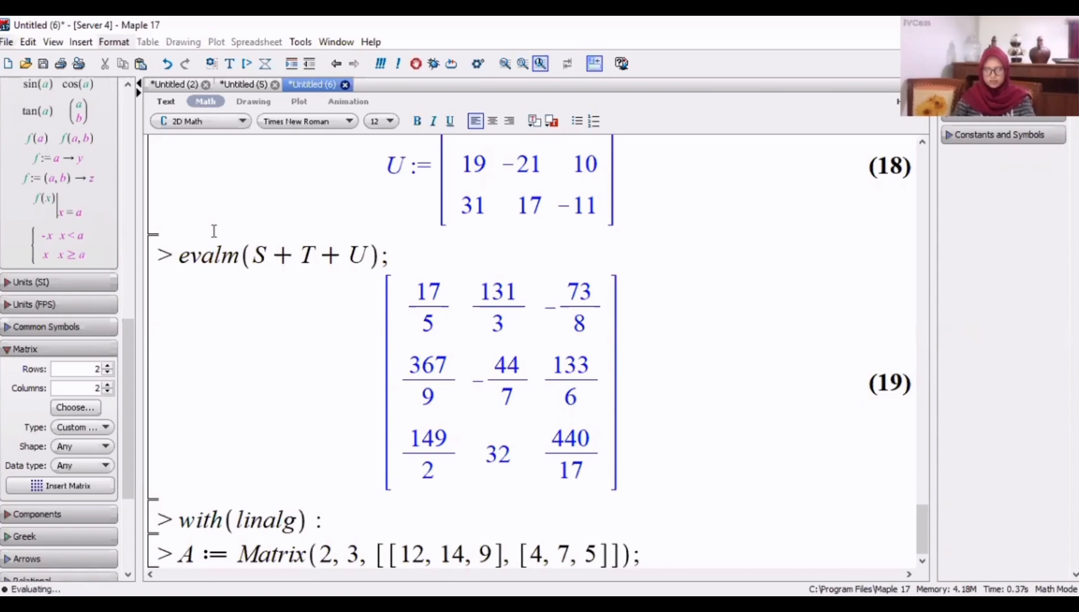
Step: In 2D Math style, define B as a 2-by-3 Matrix with rows 1, 1, 1 and 2, 2, 2 and evaluate it
left_click(215, 115)
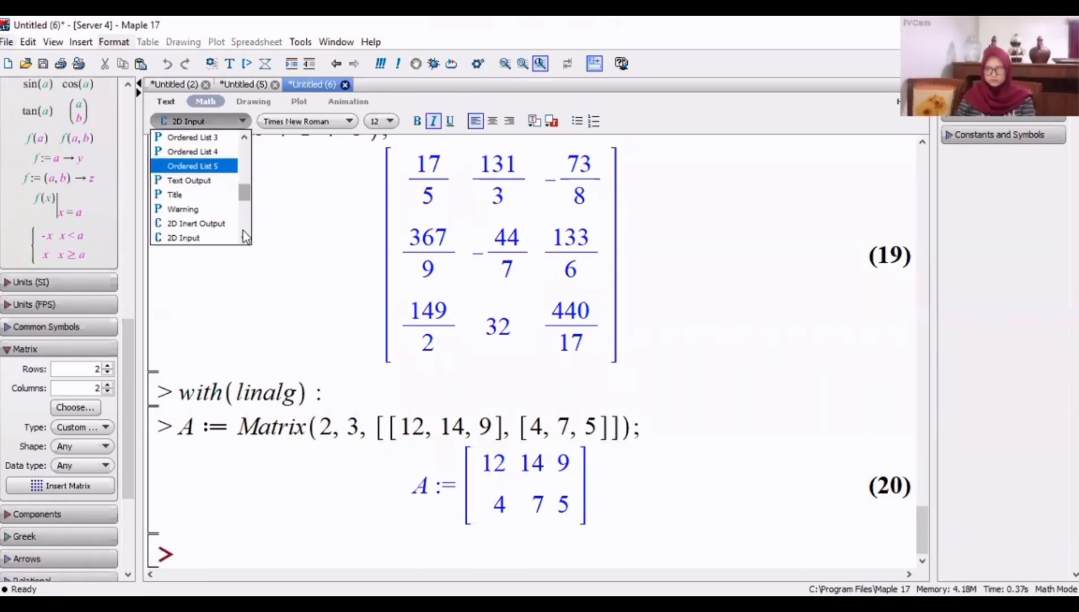
left_click(243, 231)
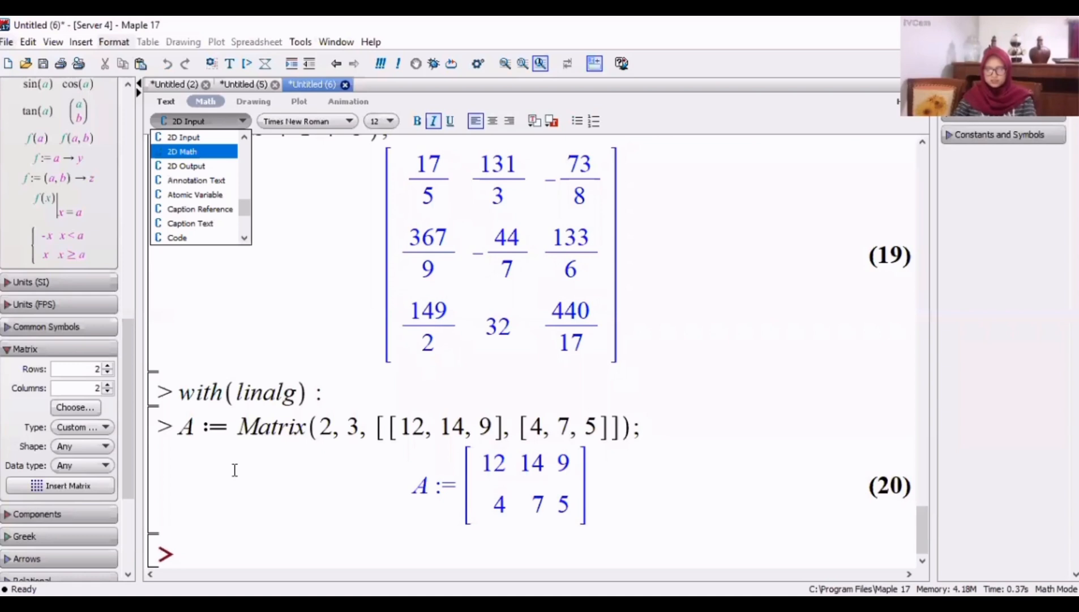
key("Return")
type("B:")
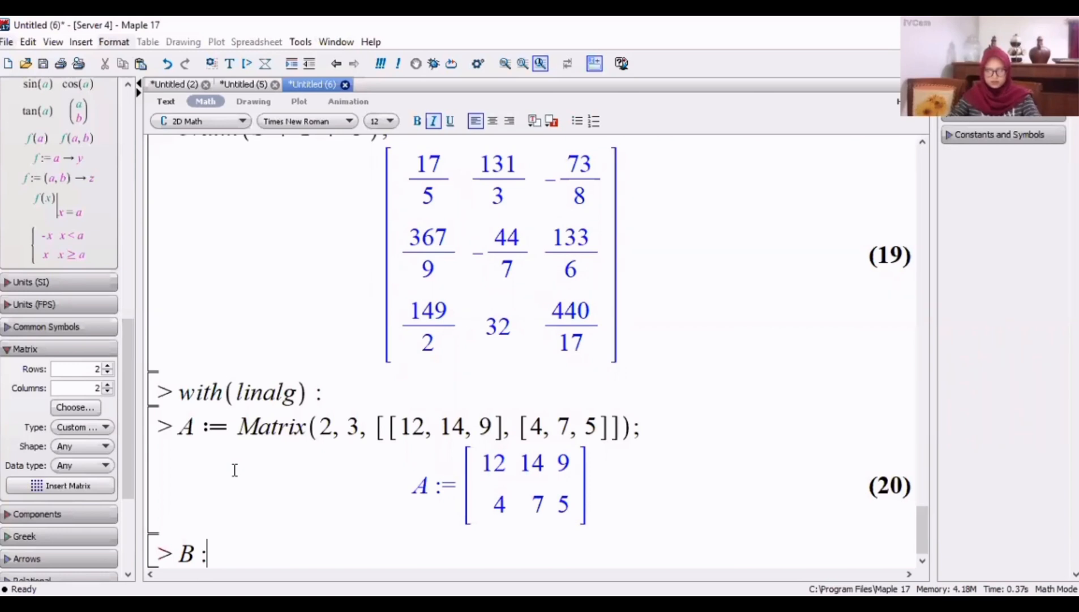
type("= Matrix(")
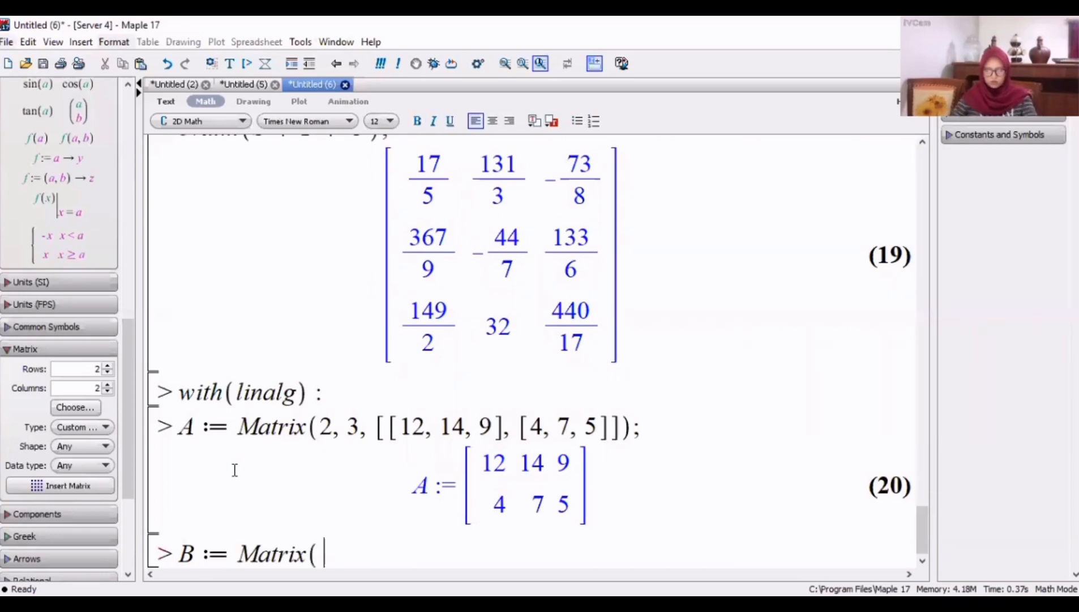
type("2, 3, ")
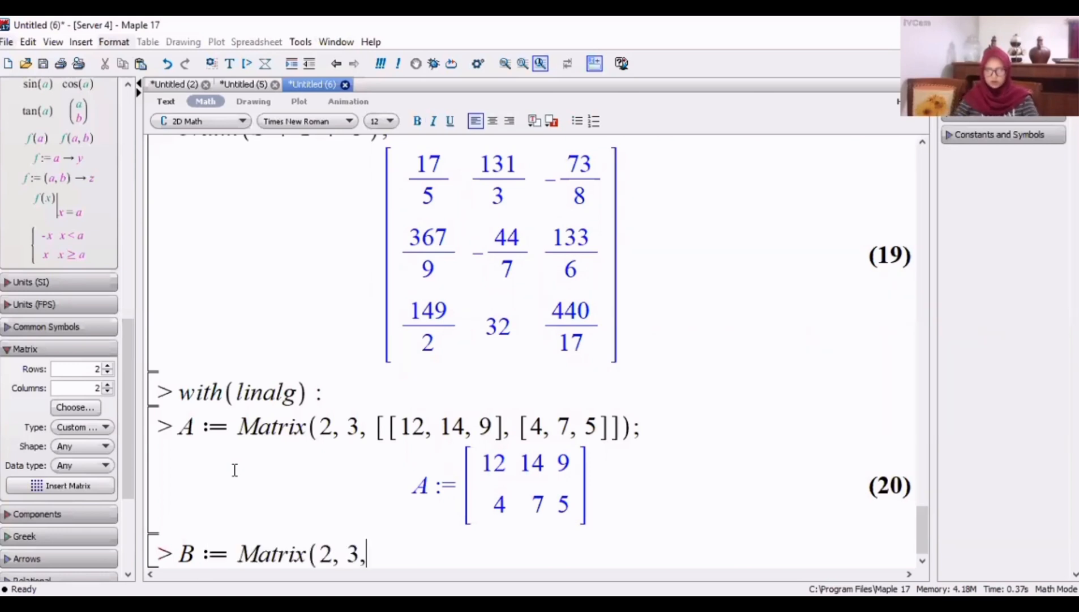
type("[[1, ")
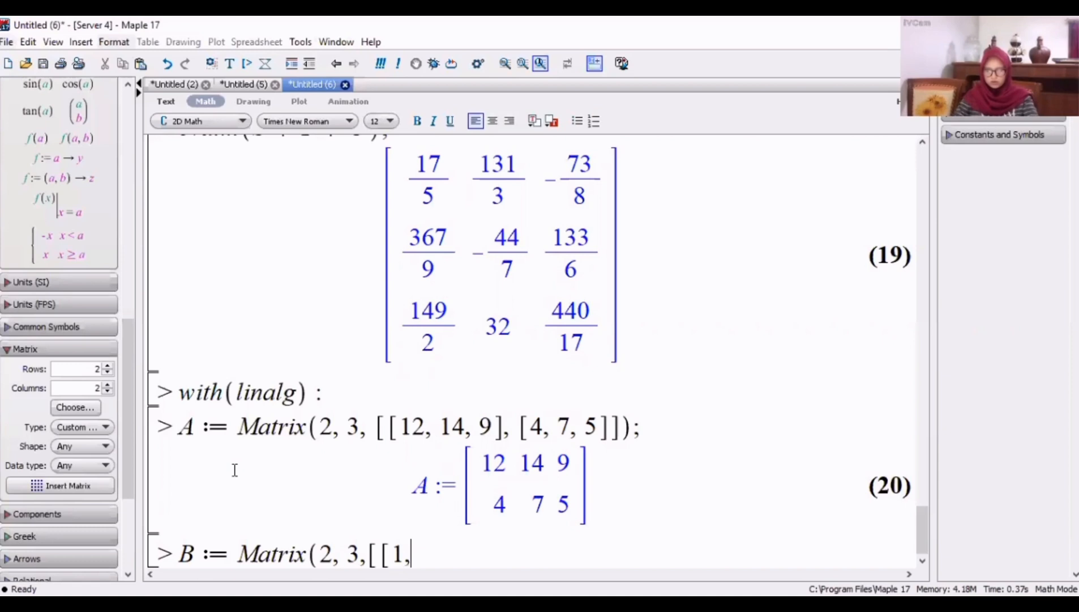
type("1, 1")
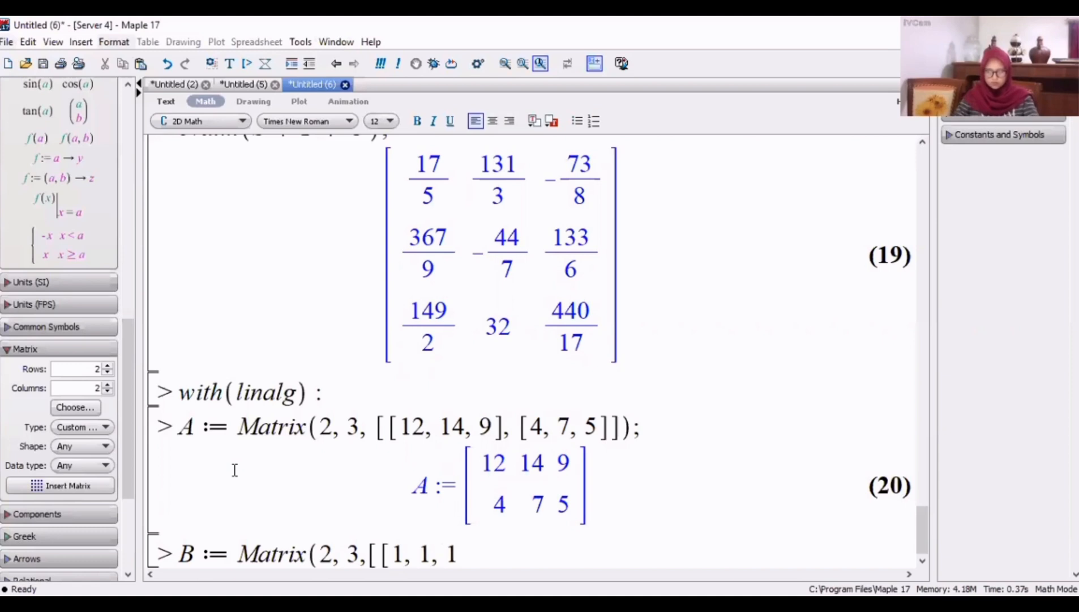
type("], [2, 2")
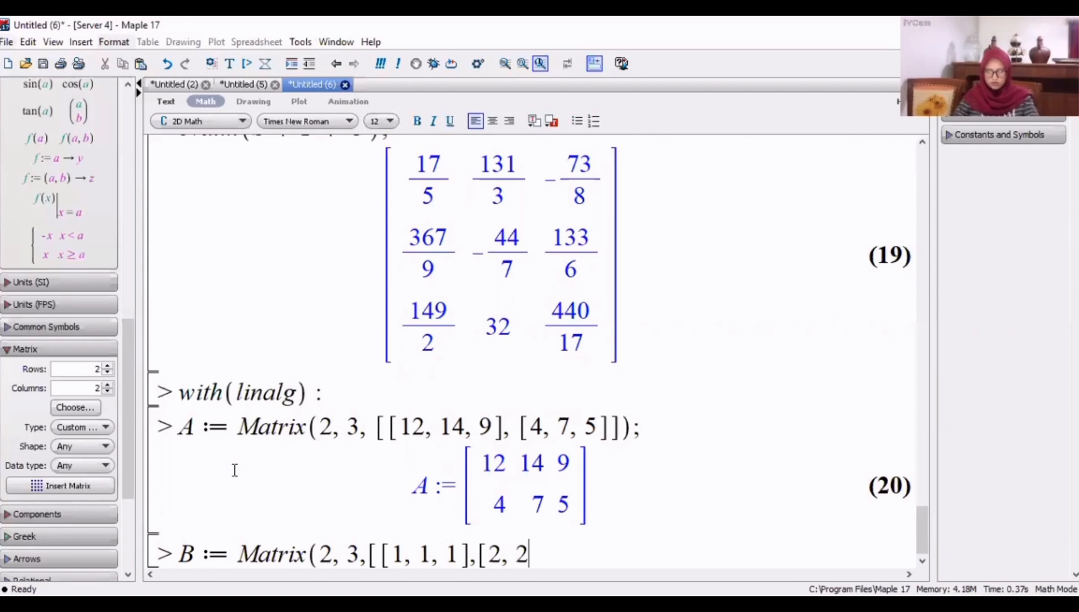
type(", 2]]")
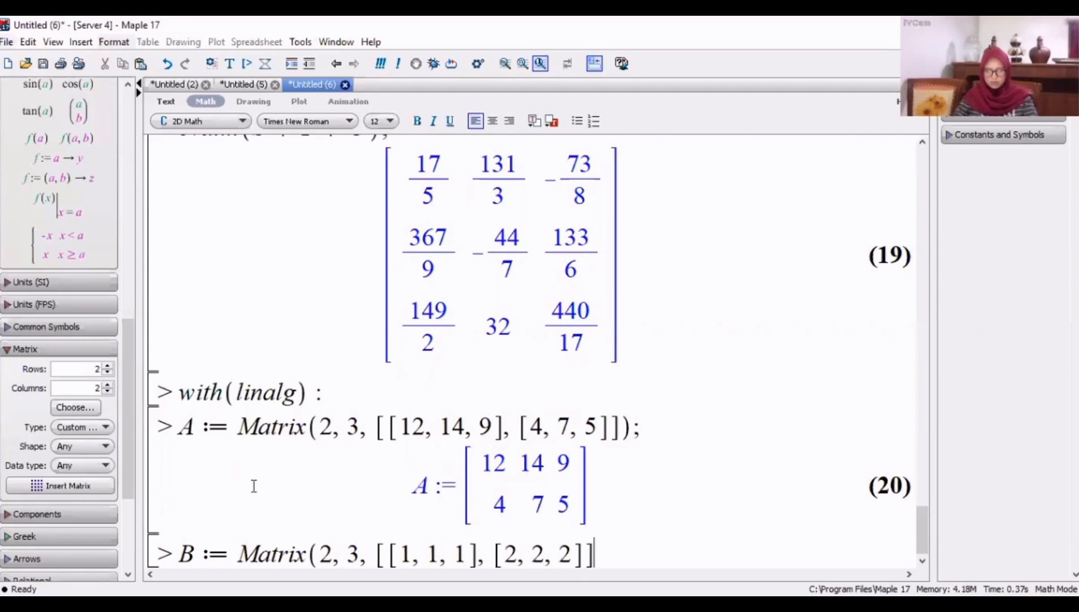
type(");")
key("Return")
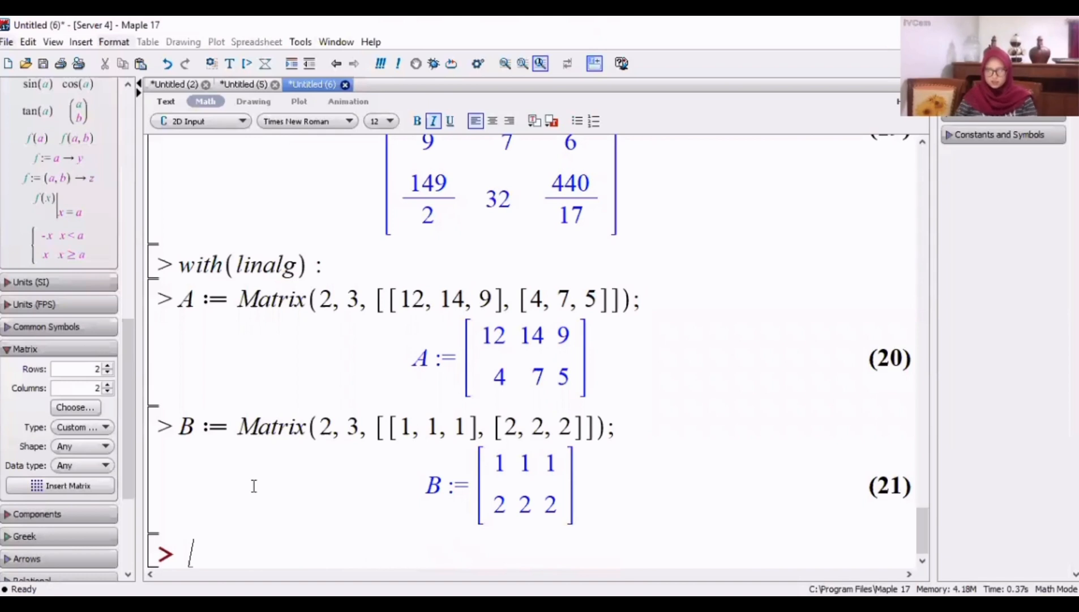
Step: On the new prompt in 2D Math style, evaluate the scalar product 3*A with evalm
left_click(217, 121)
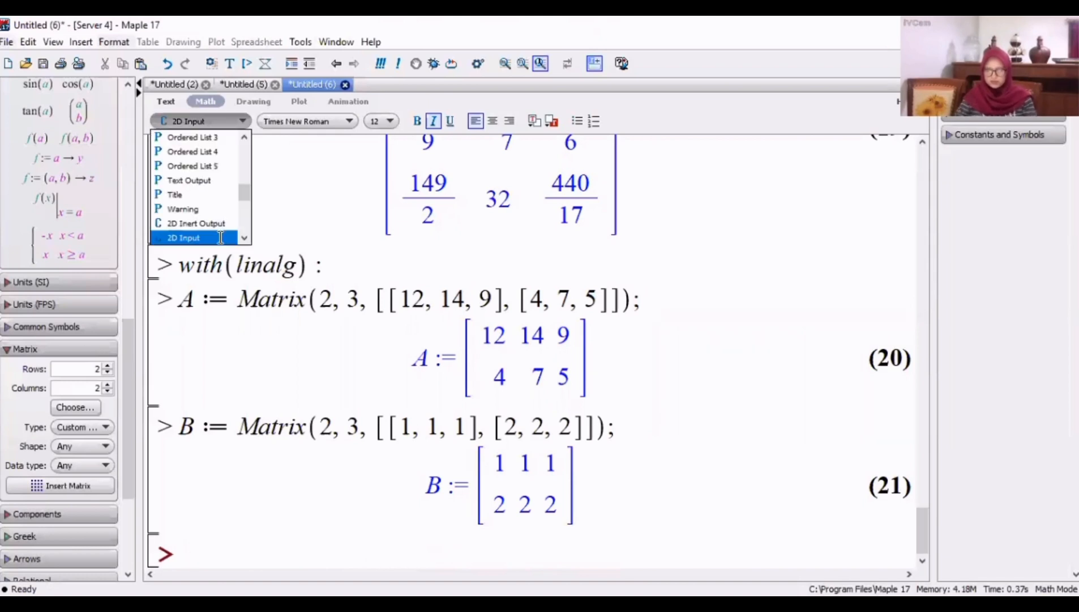
key("Escape")
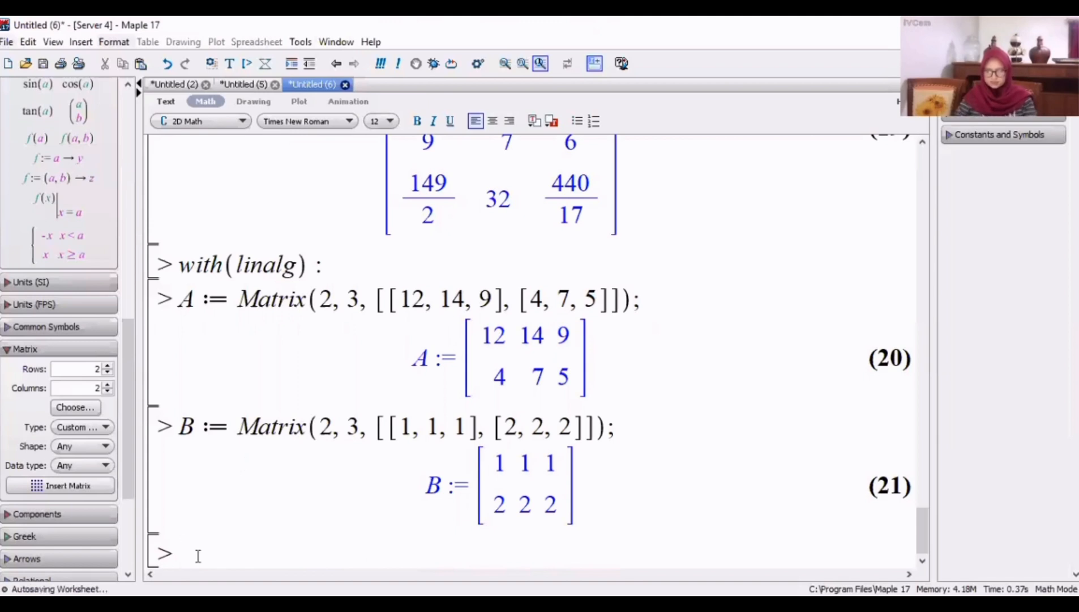
type("evalm")
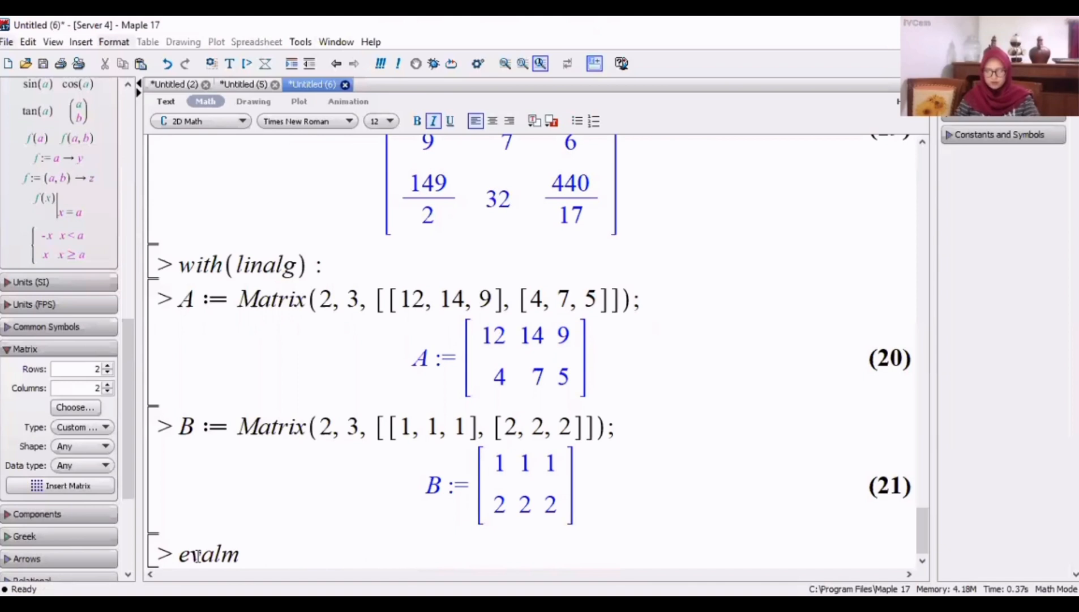
type("(3")
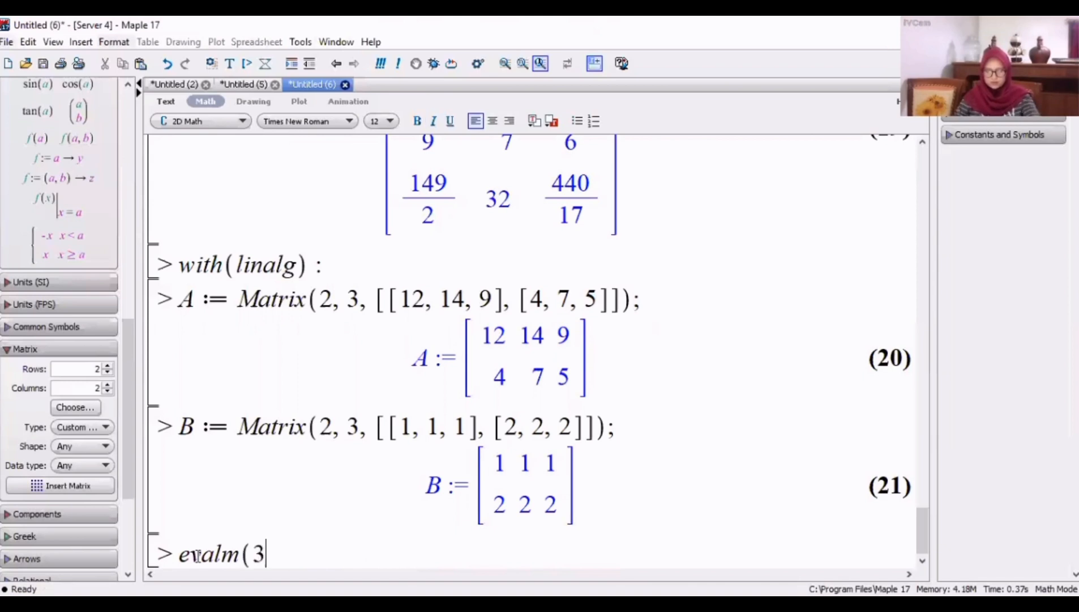
type("*")
type("A")
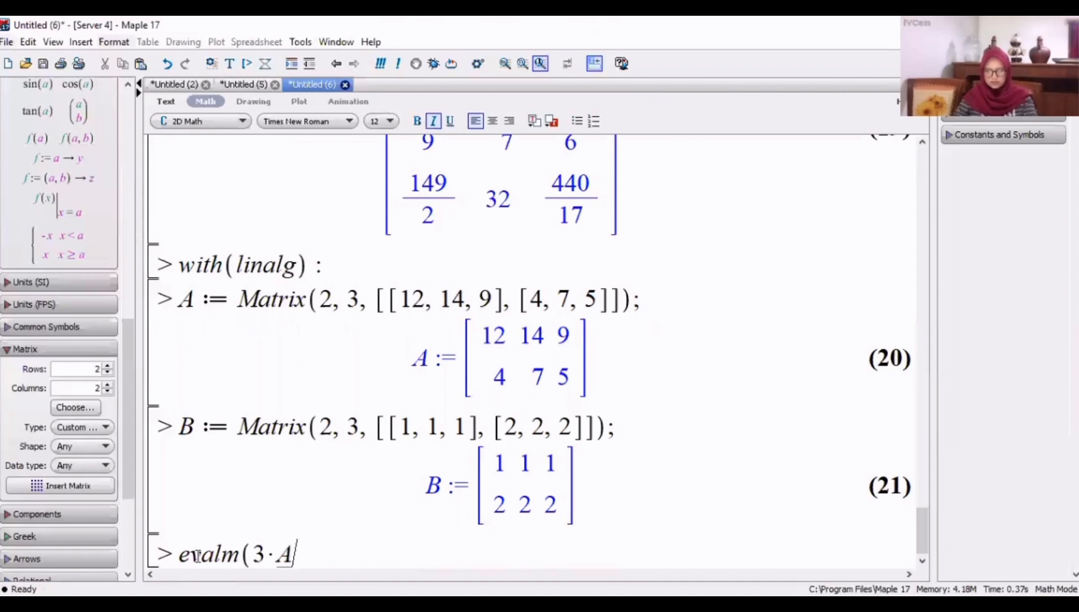
type(");")
key("Return")
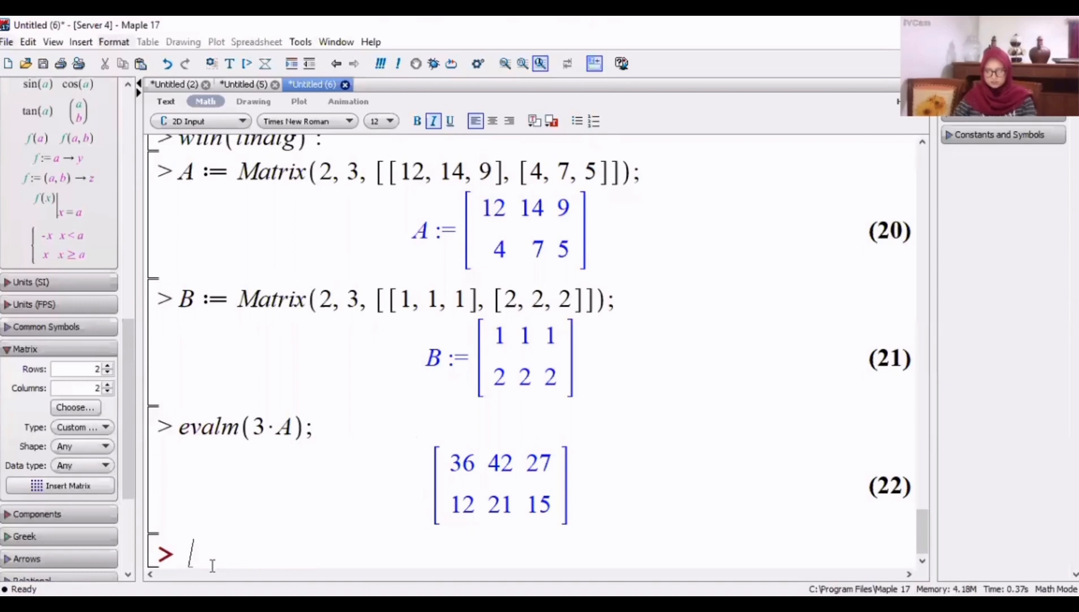
Step: Set the next prompt to 2D Math and evaluate the scalar product 2*B with evalm
left_click(227, 121)
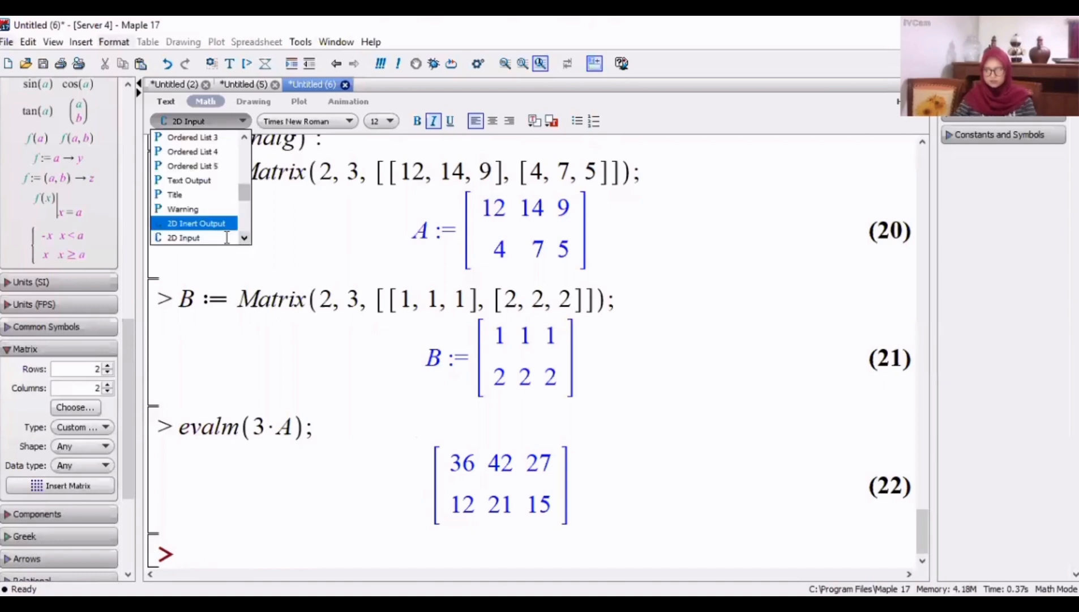
left_click(226, 236)
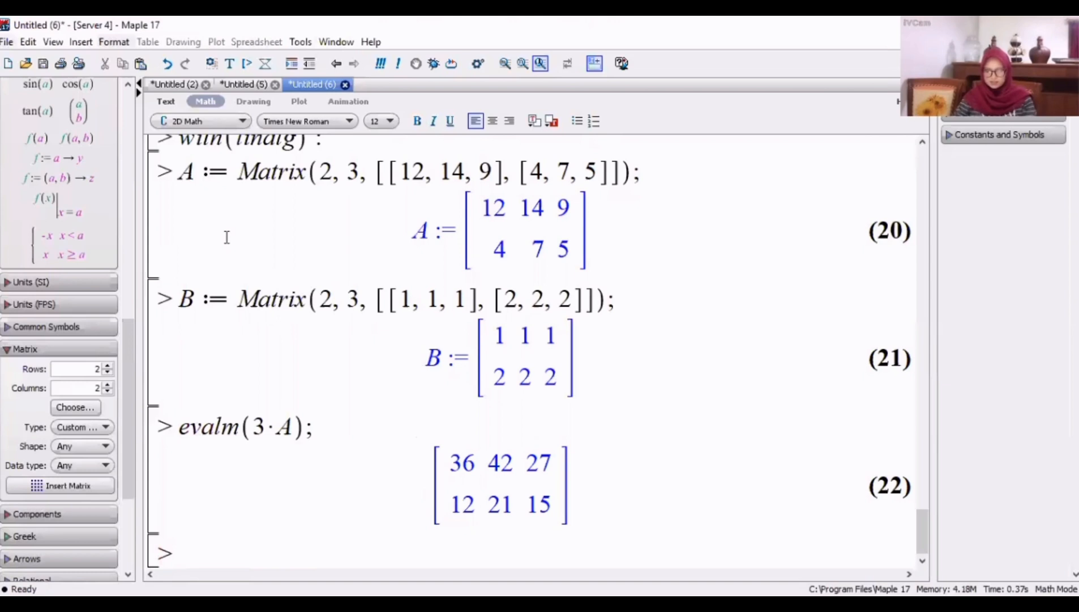
type("eva")
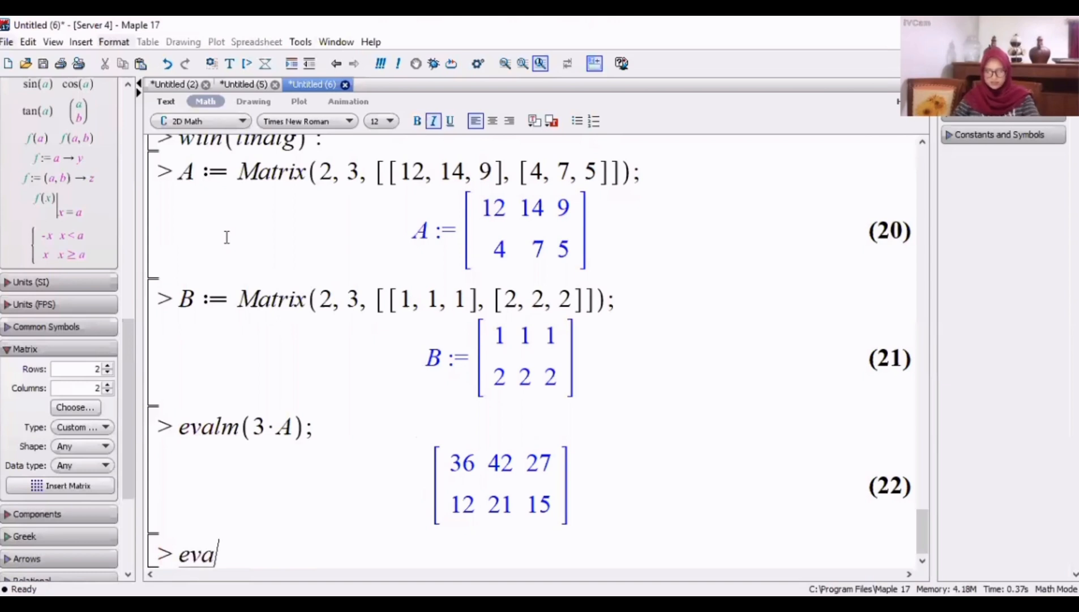
type("lm(")
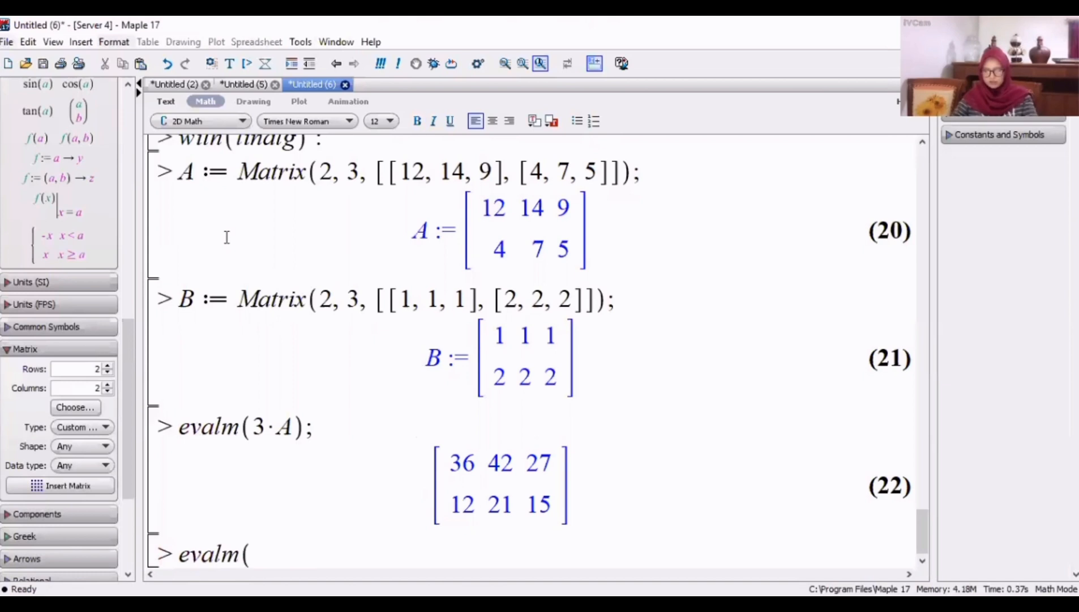
type("2")
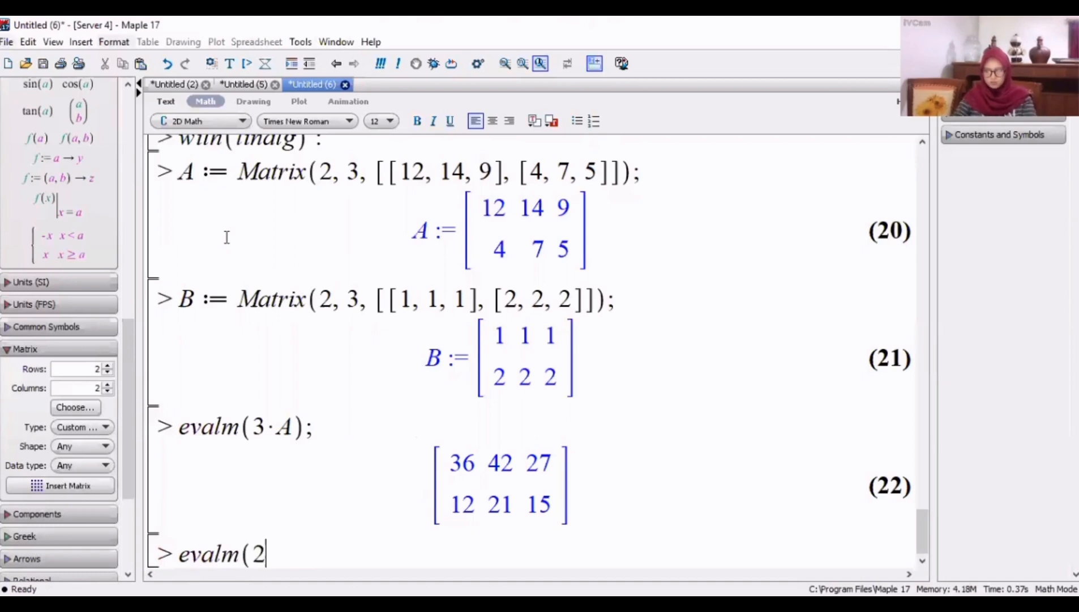
type("*B);")
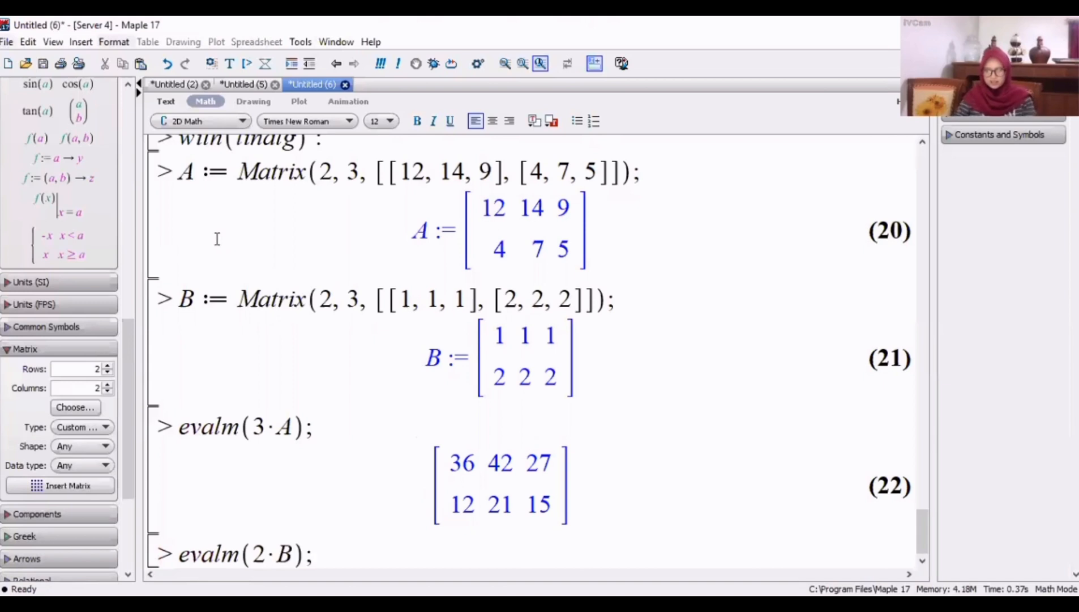
key("Return")
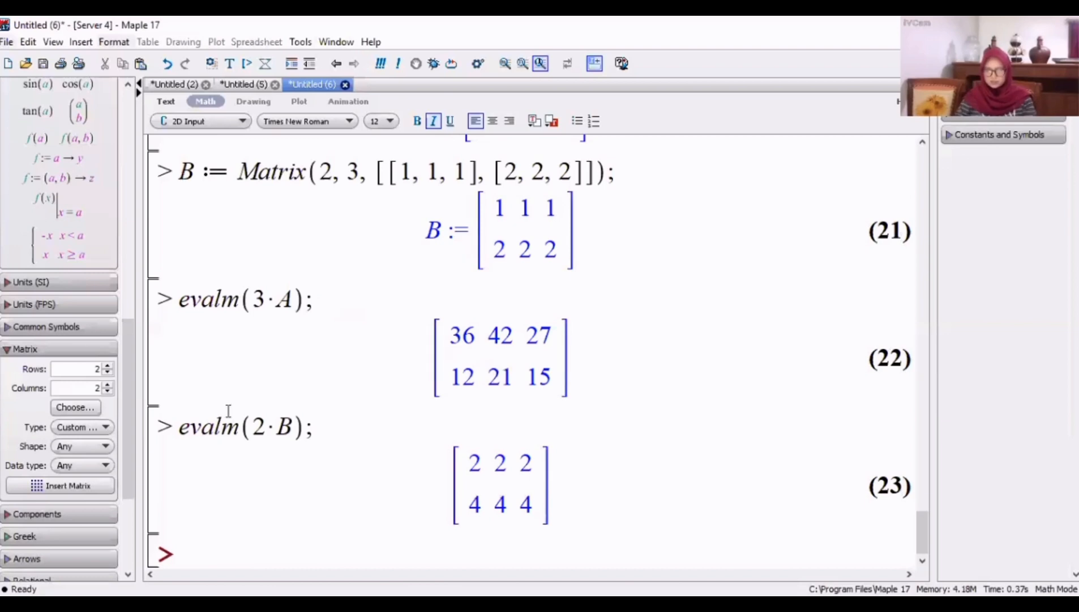
Step: Set the next prompt to 2D Math and evaluate evalm(3*A) minus evalm(2*B) inside an outer evalm
left_click(248, 126)
left_click(226, 237)
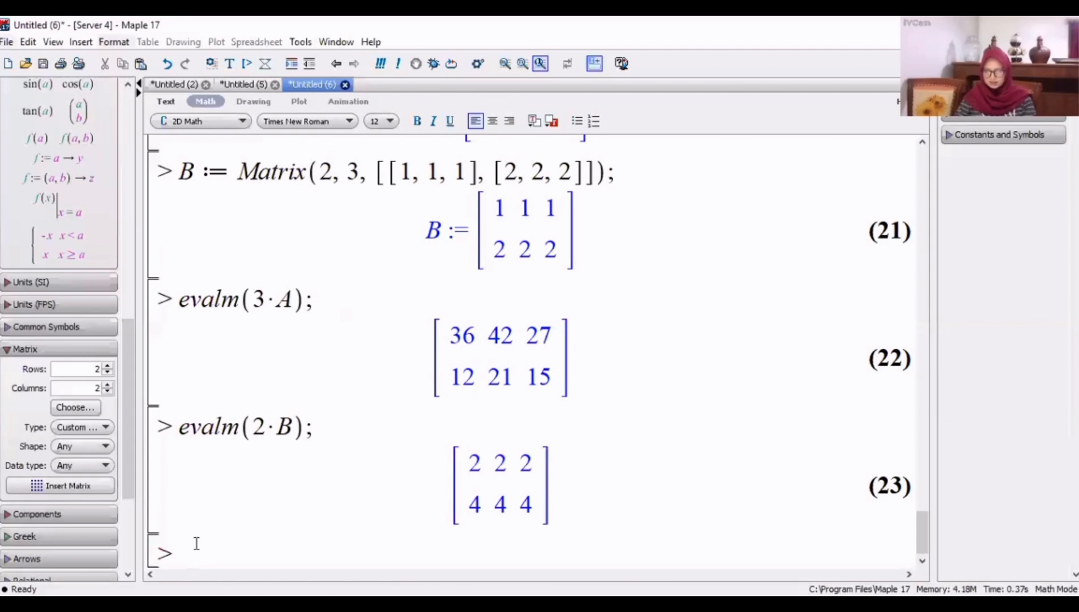
type("evalm(eva")
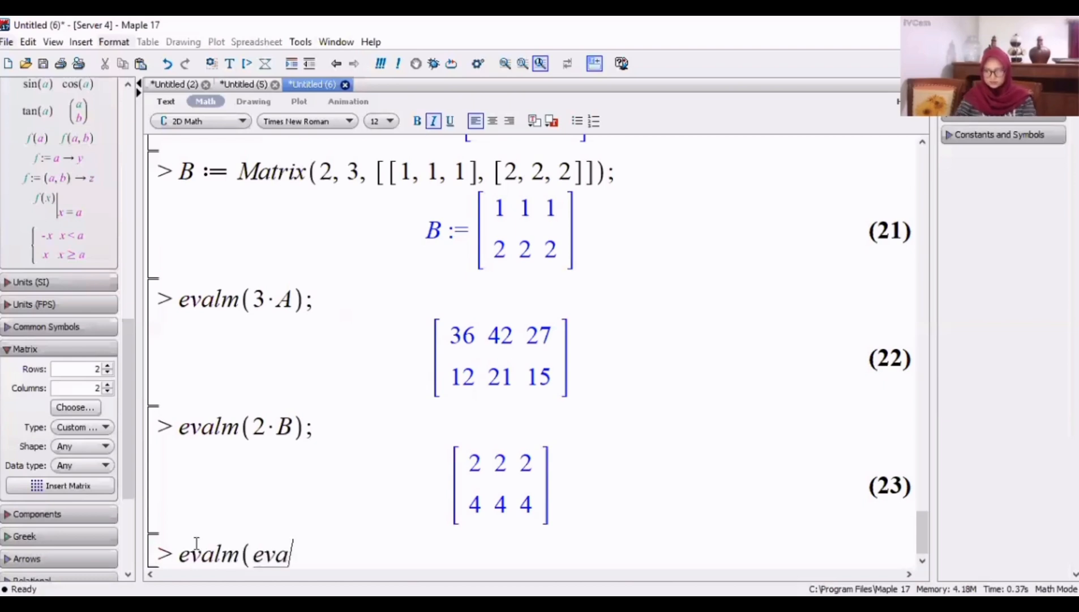
type("lm")
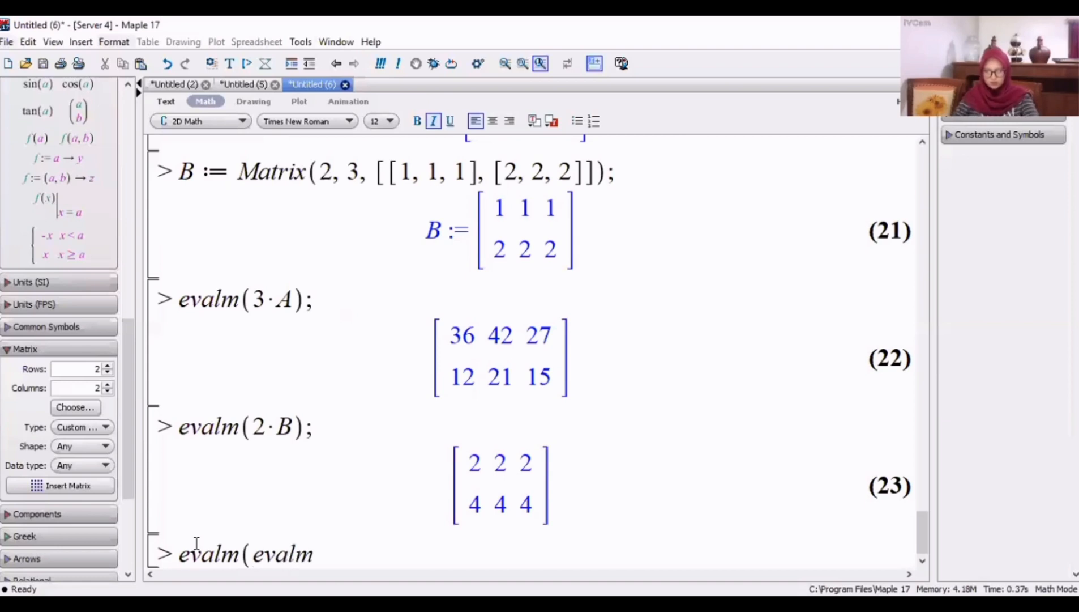
type("(3*A)")
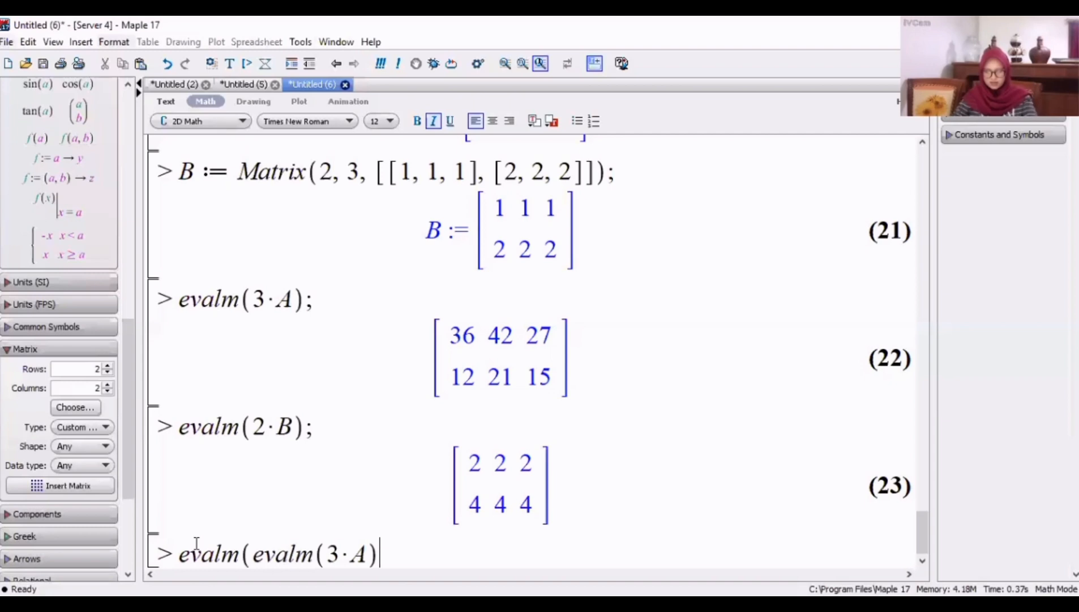
type("-")
type("evalm")
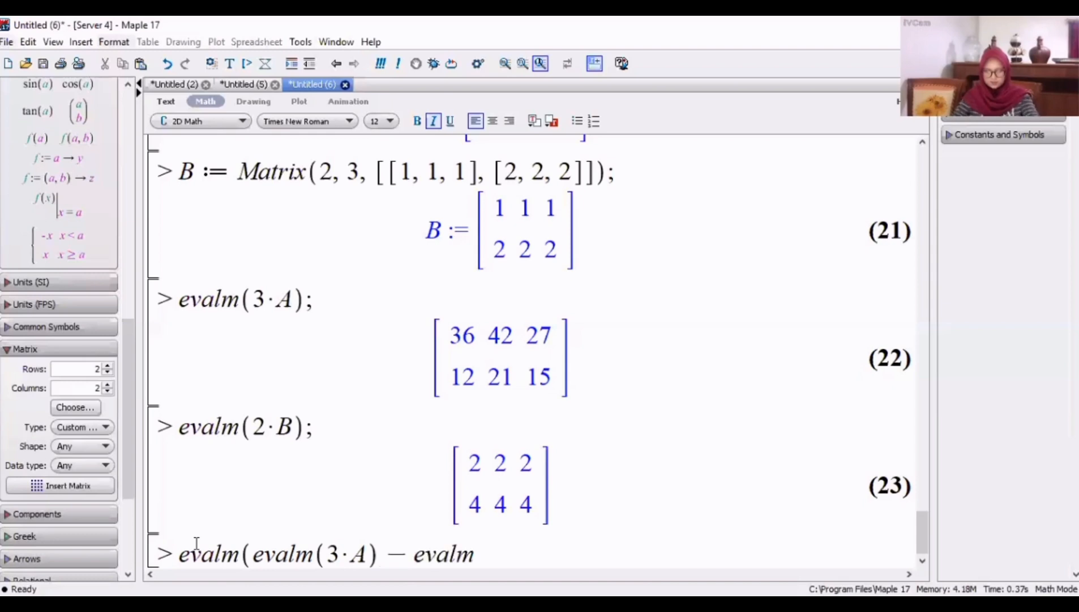
type("(2")
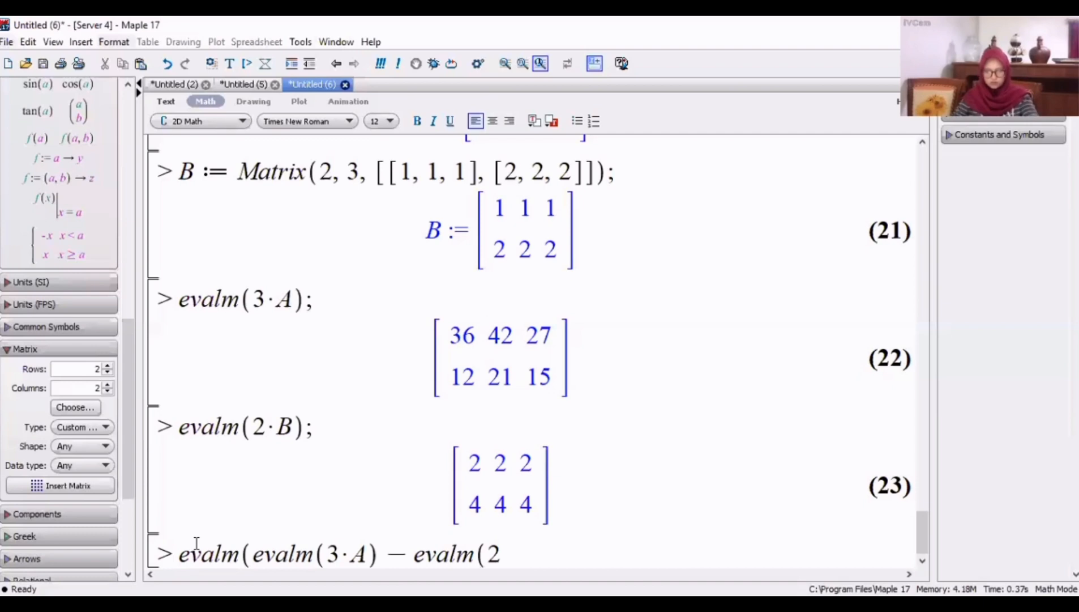
type("*B))")
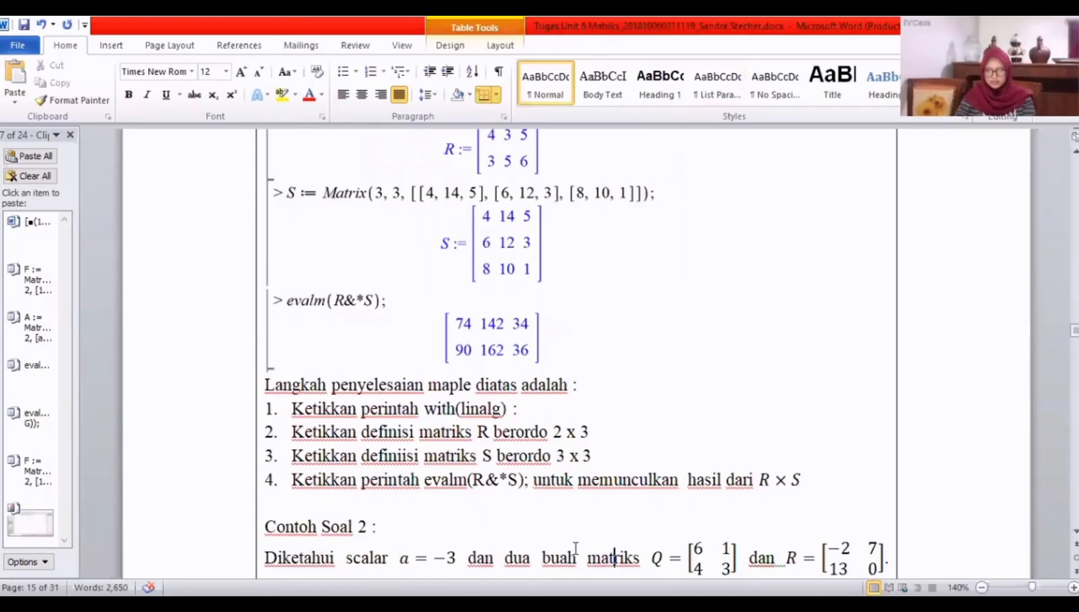
Step: Consult Contoh Soal 2 in the Word document, and in Maple load linalg with a colon and define the scalar a as -3
scroll(575, 548, "down", 1)
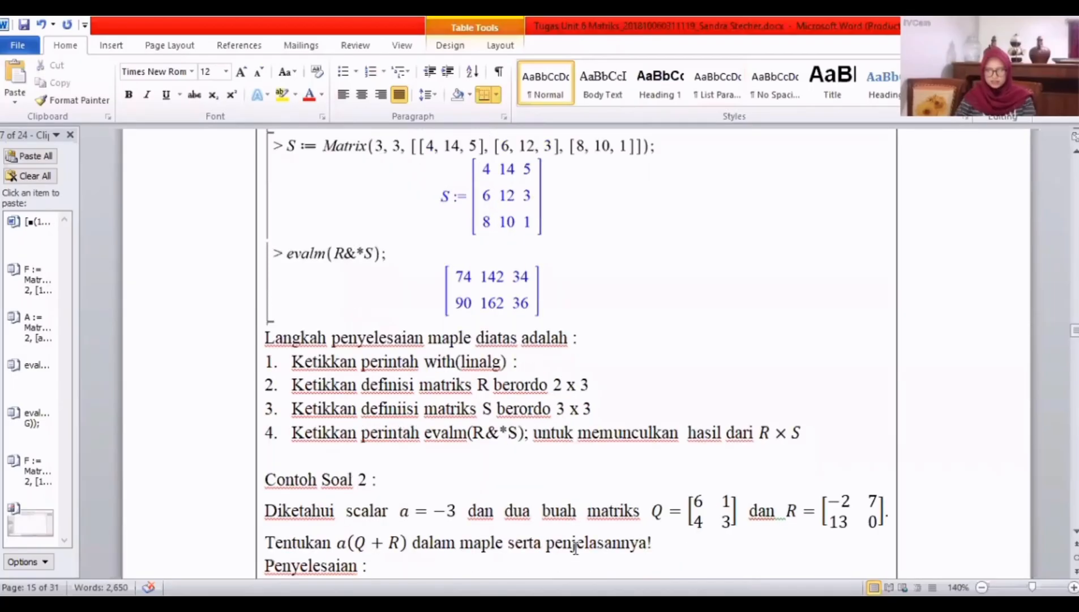
left_click(456, 511)
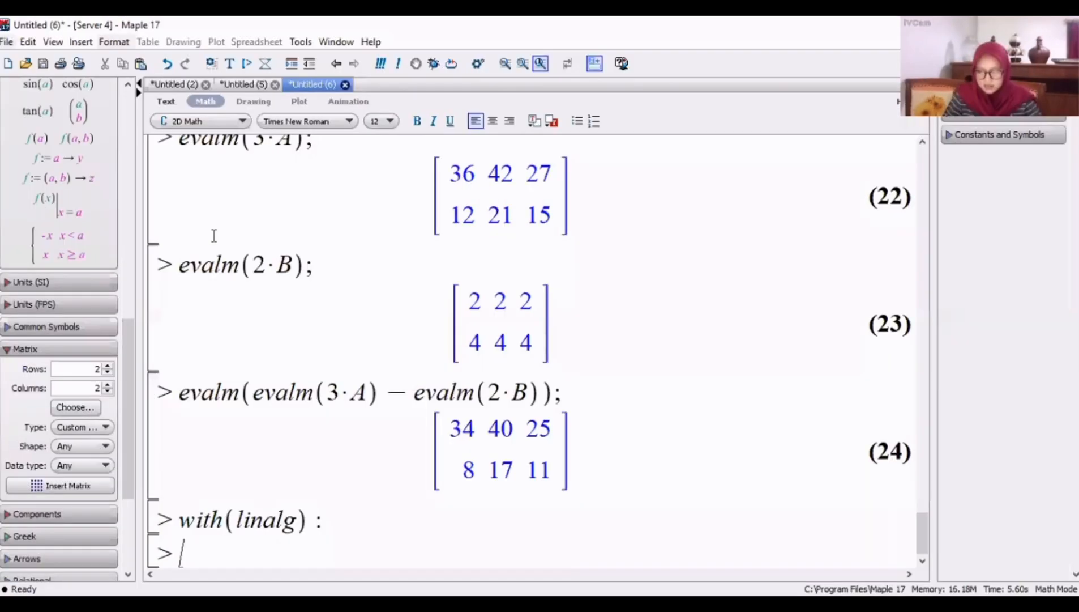
type("a ")
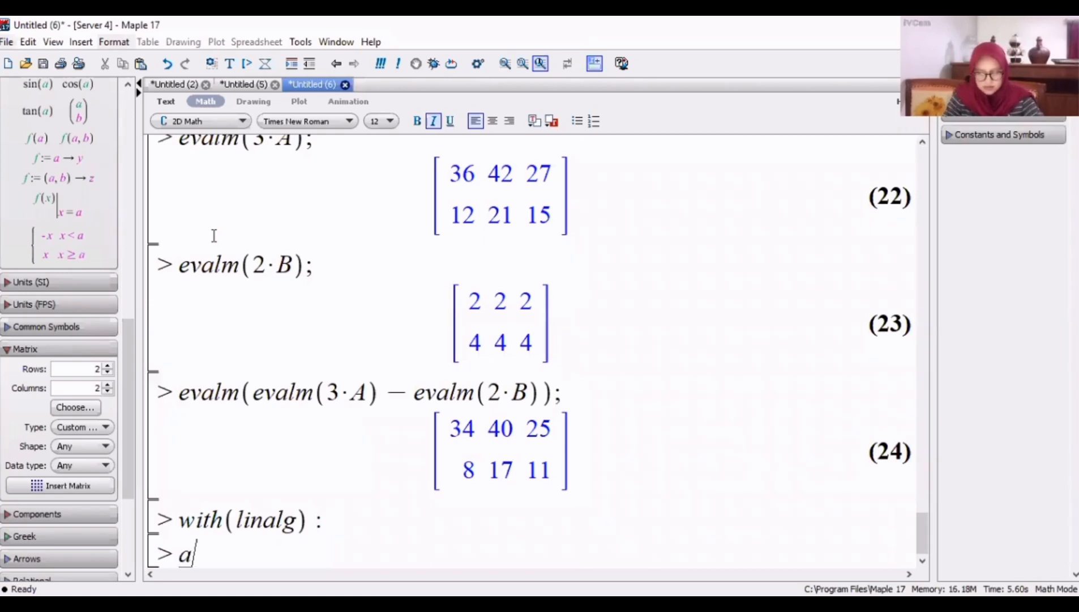
type(":= -3")
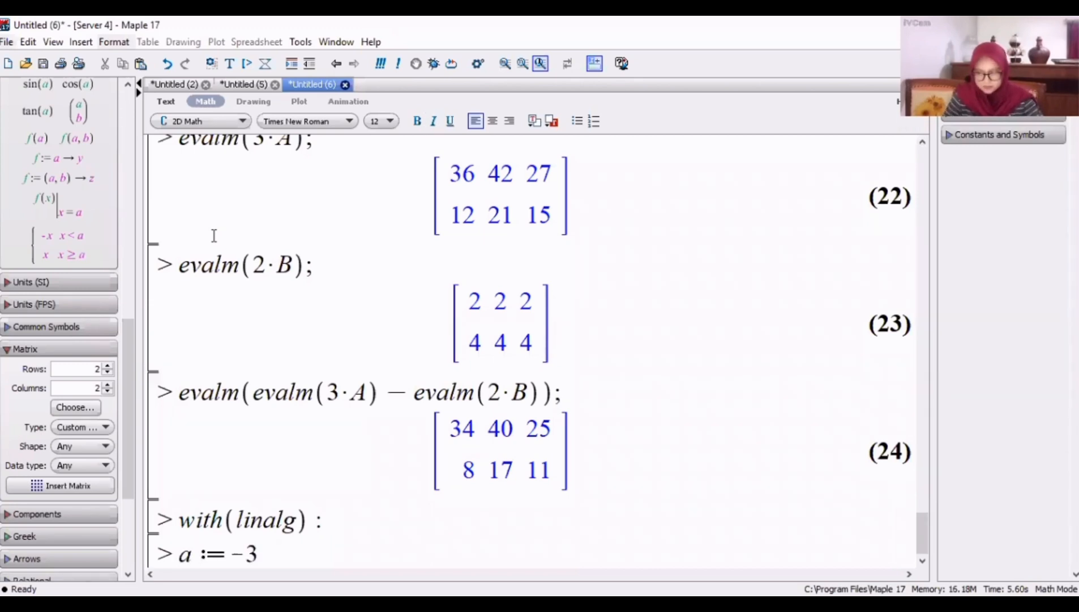
key("Return")
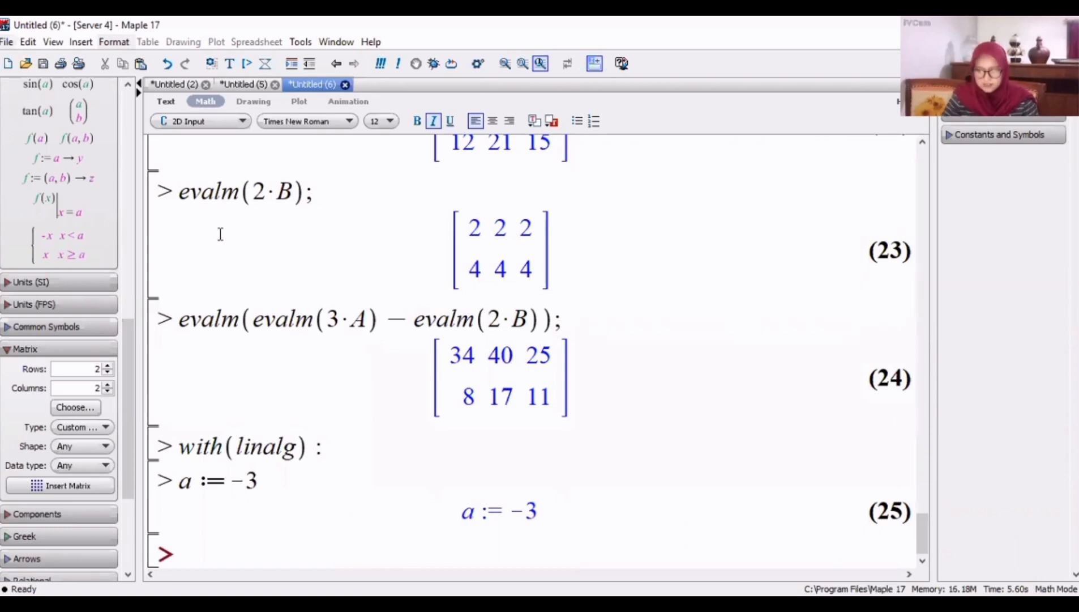
Step: Define Q as a 2-by-2 Matrix with rows 6, 1 and 4, 3 and evaluate it
type("Q ")
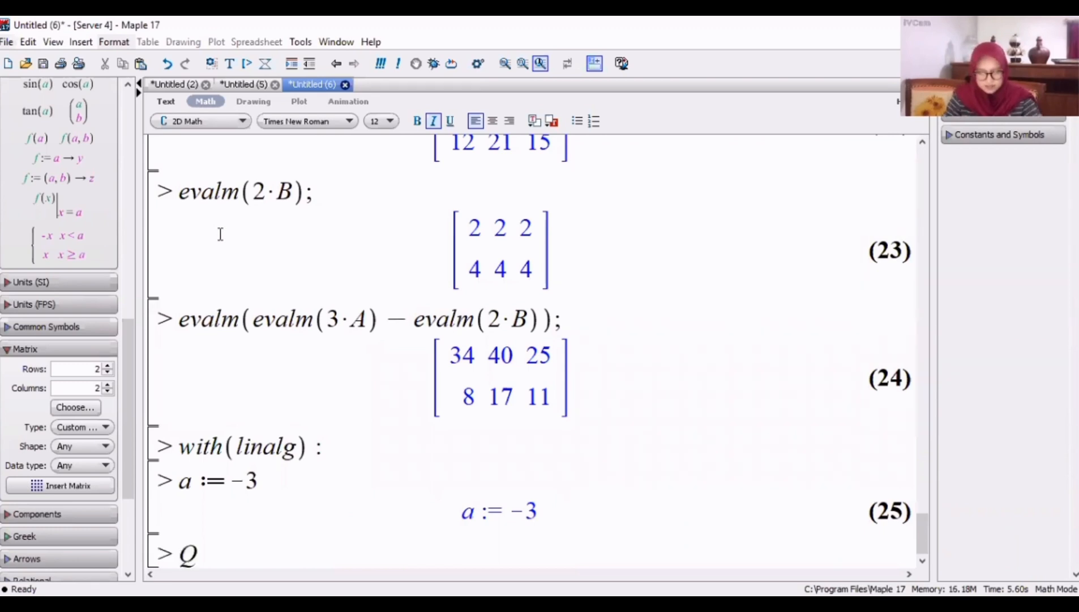
type(":= Matrix")
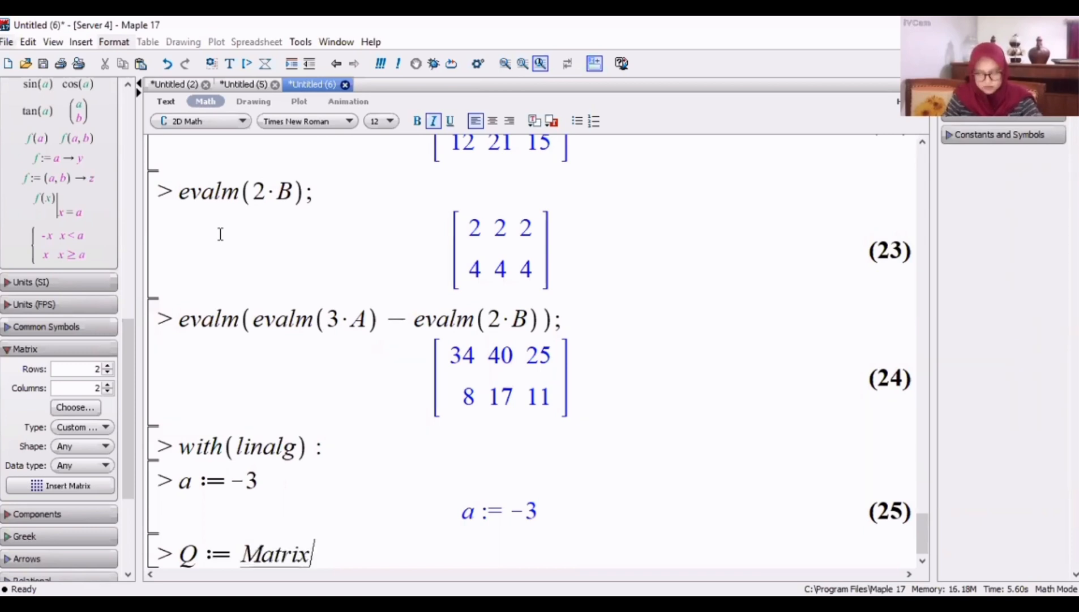
type("(2, 2, ")
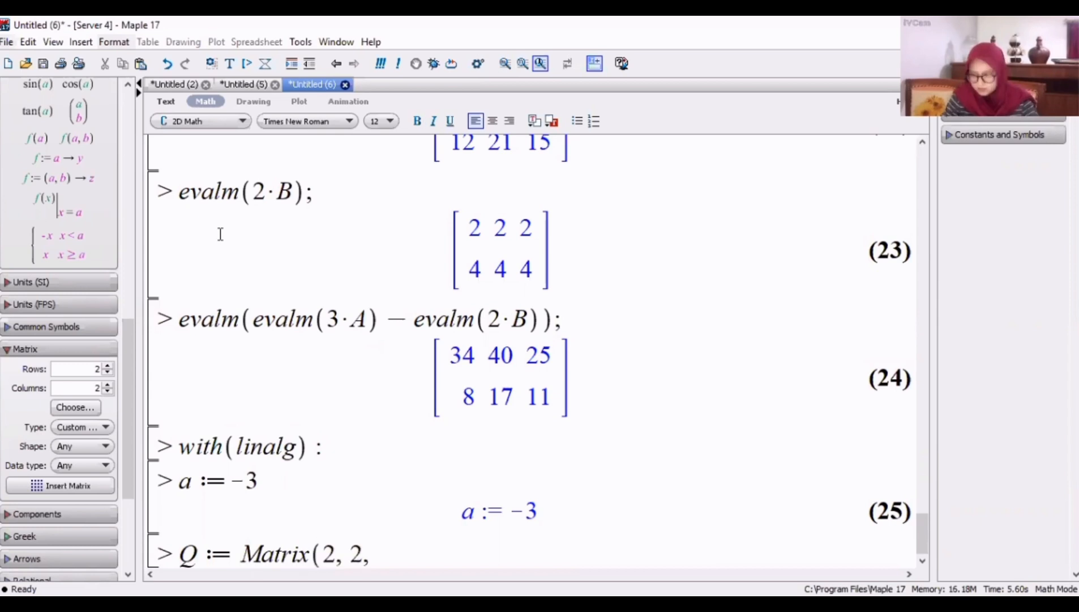
type("[[")
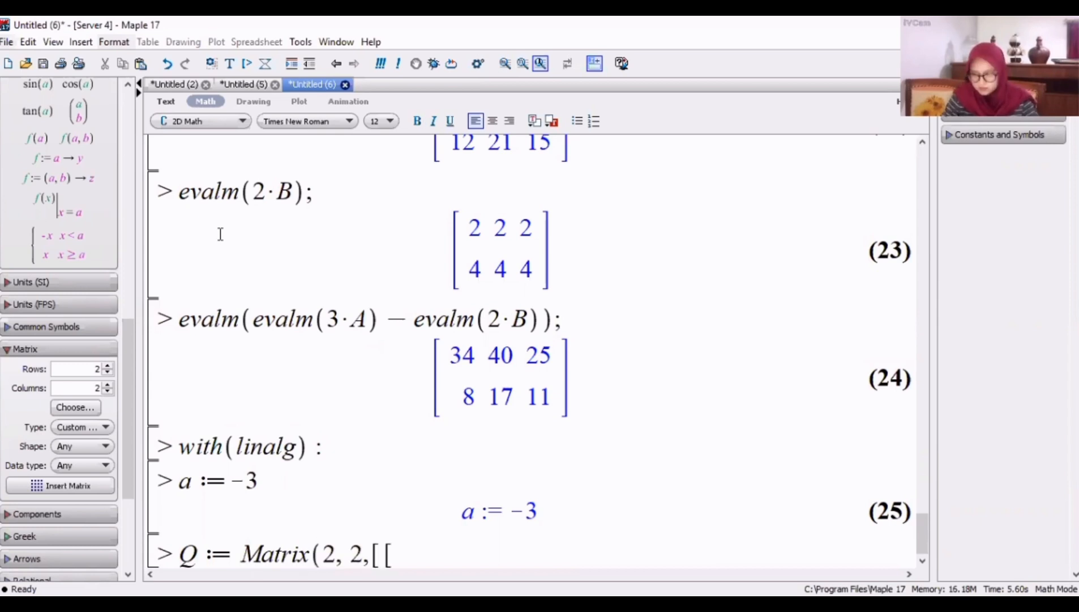
type("6, 1")
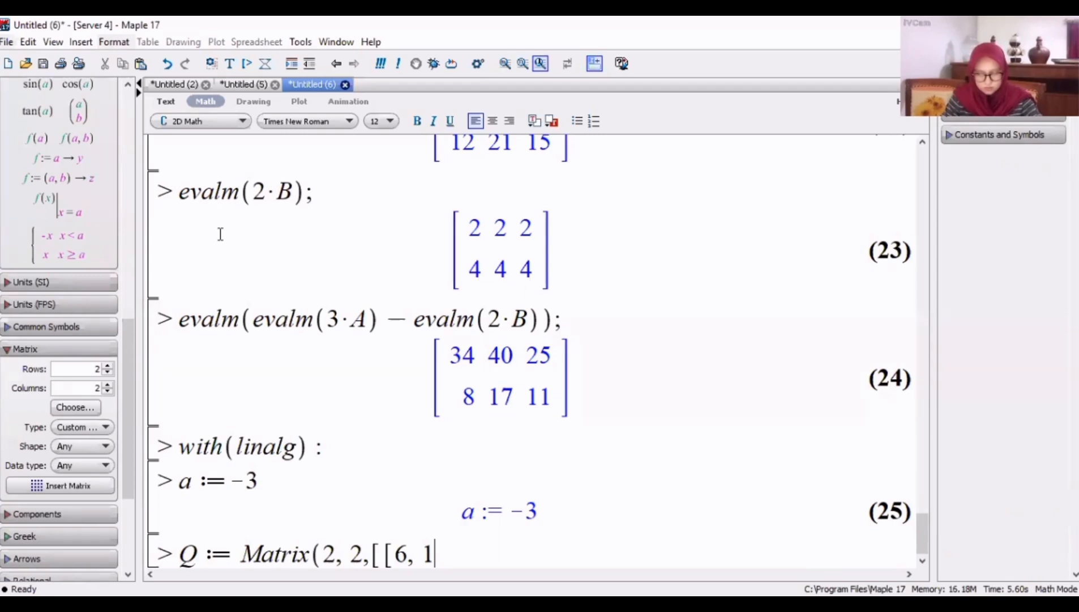
type("]")
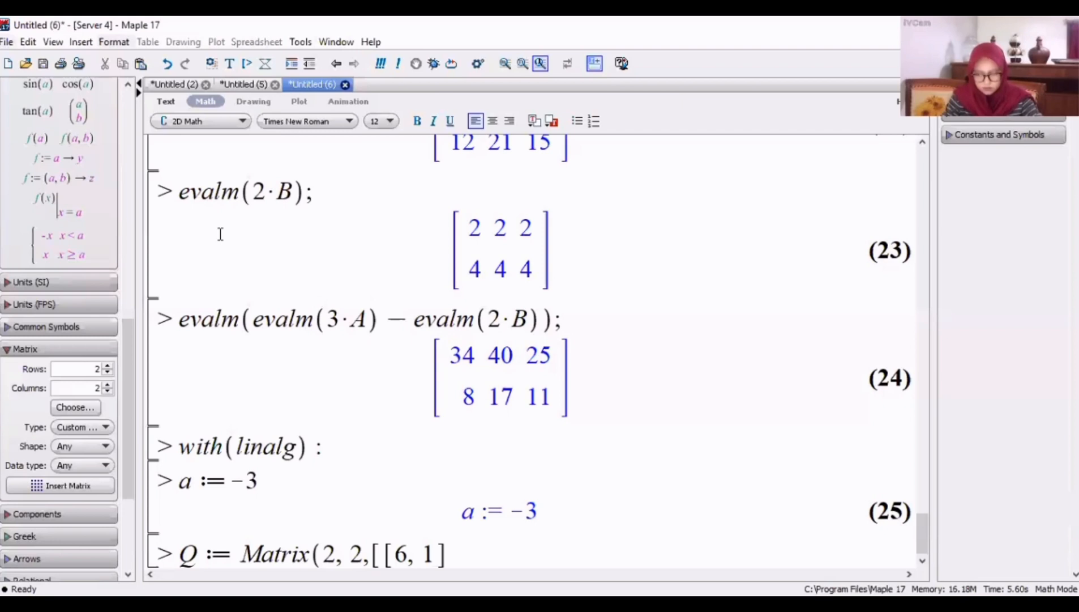
type(", [4, 3]")
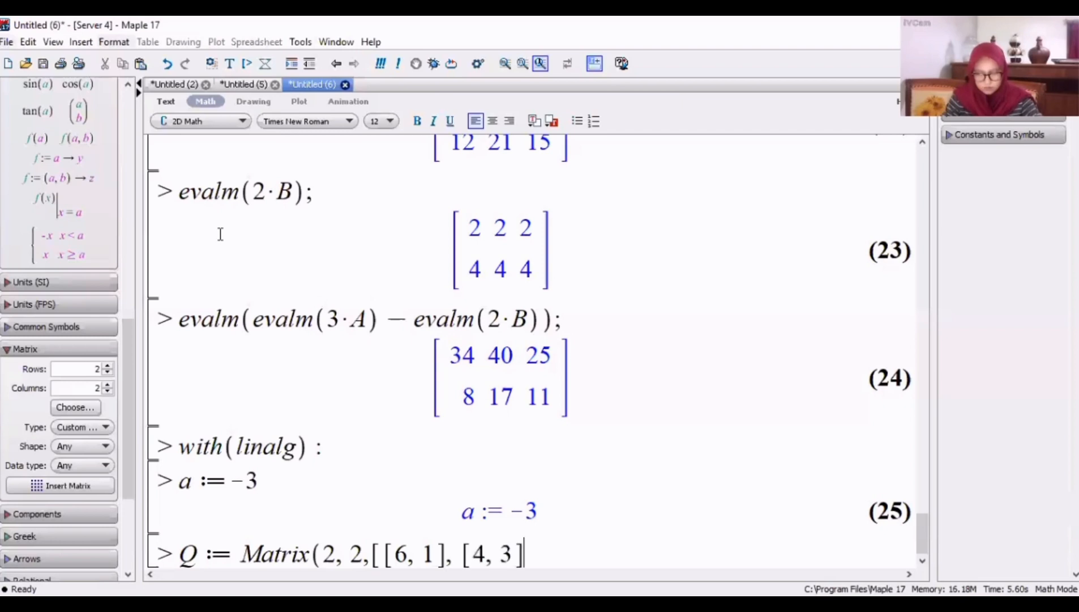
type("])")
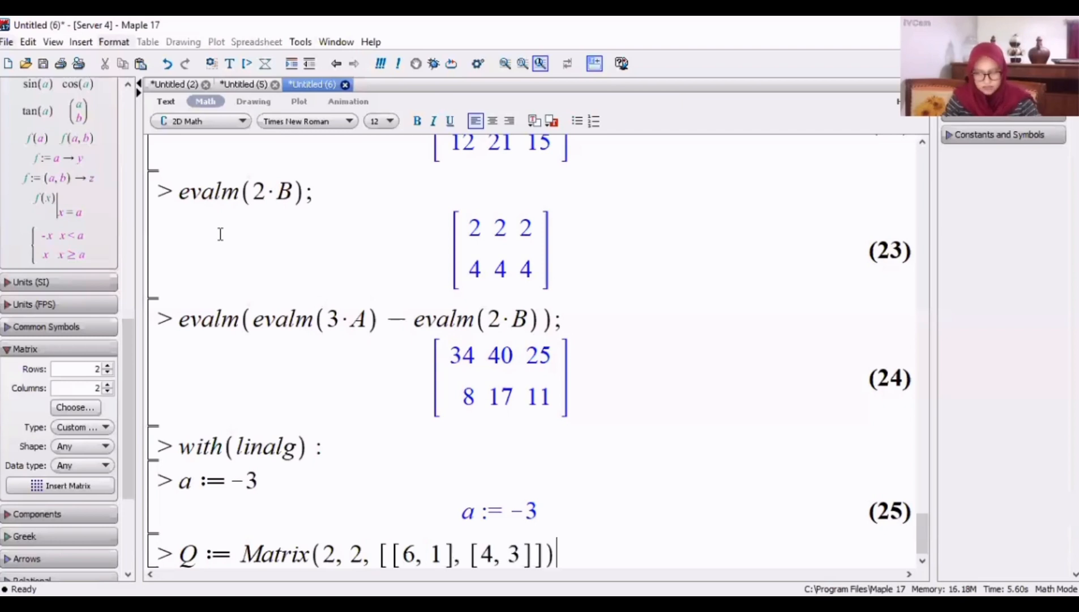
type(";")
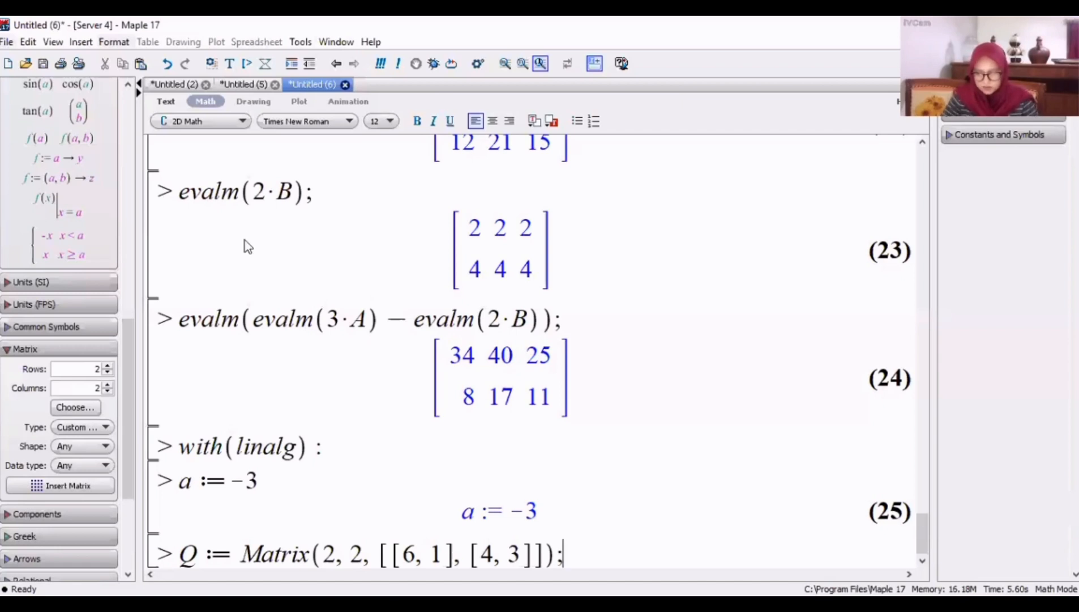
key("Return")
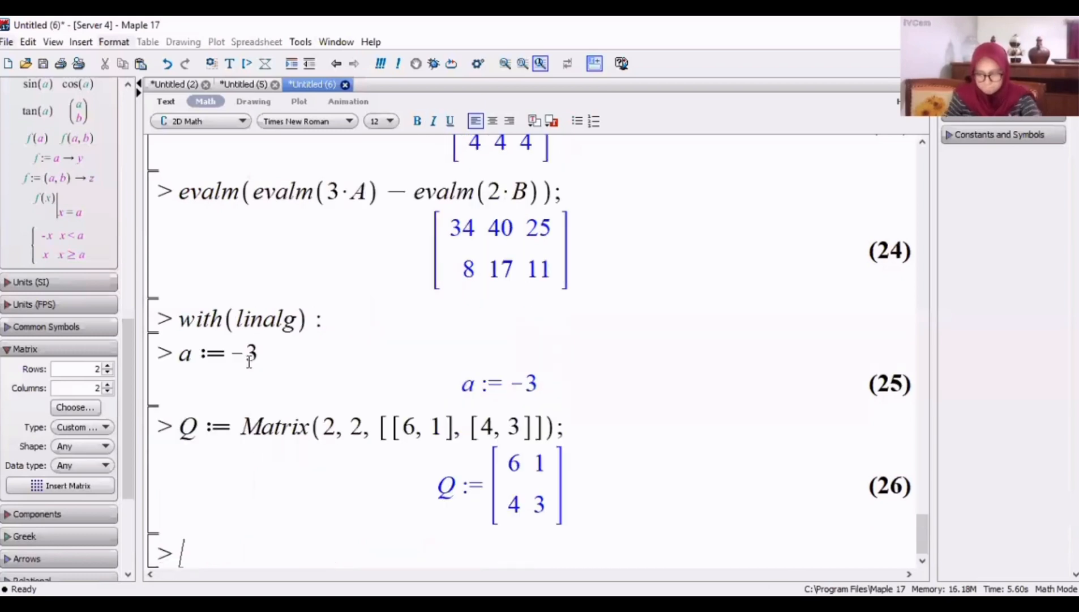
Step: Define R as a 2-by-2 Matrix from the single list -2, 7, 13, 0 and evaluate it
type("R := Matri")
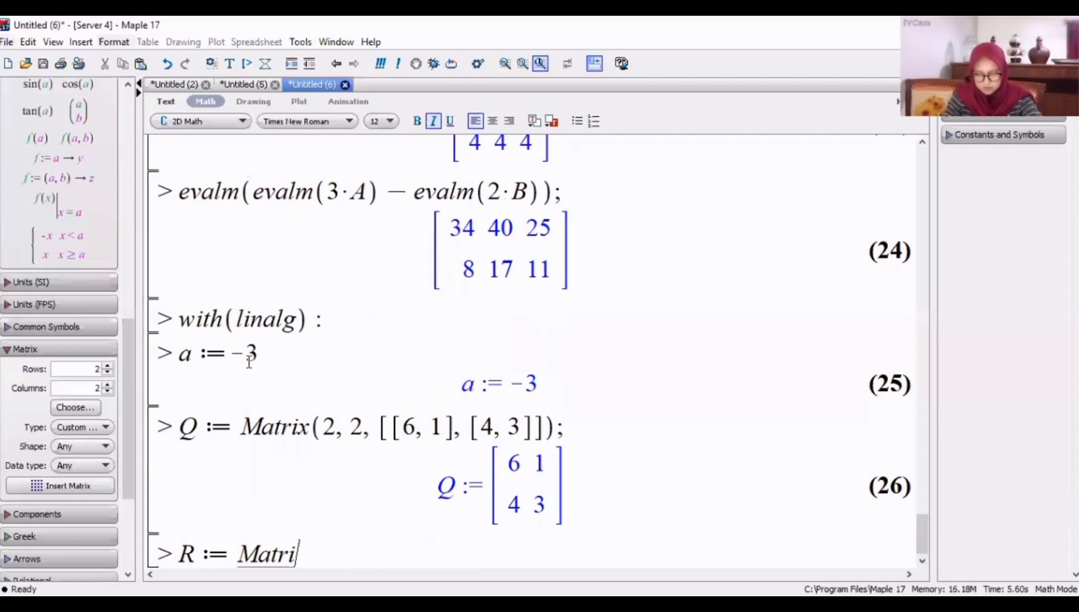
type("x(2, 2,")
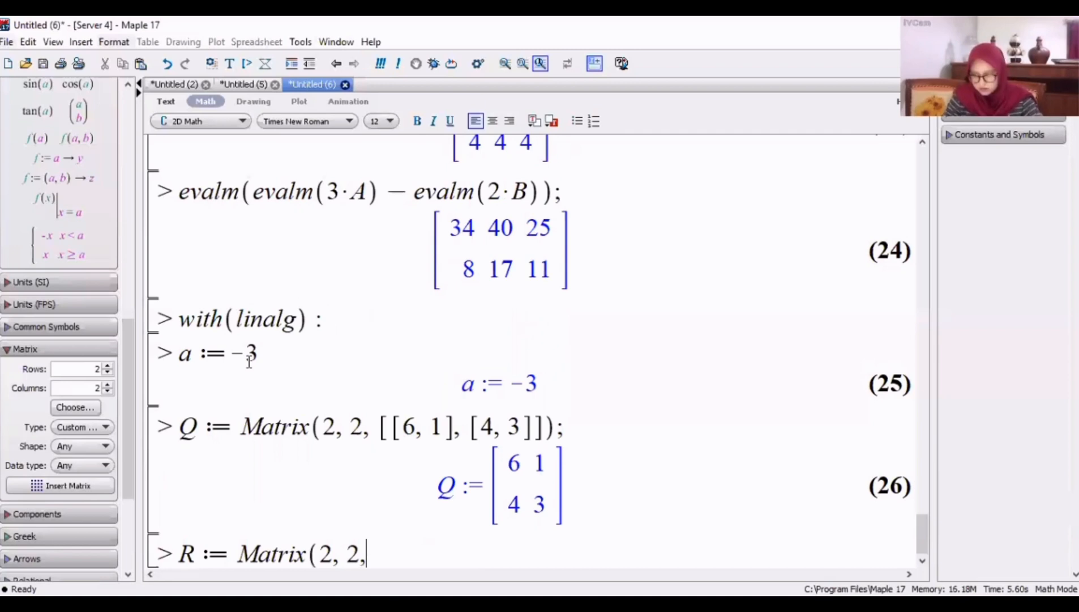
type("[-")
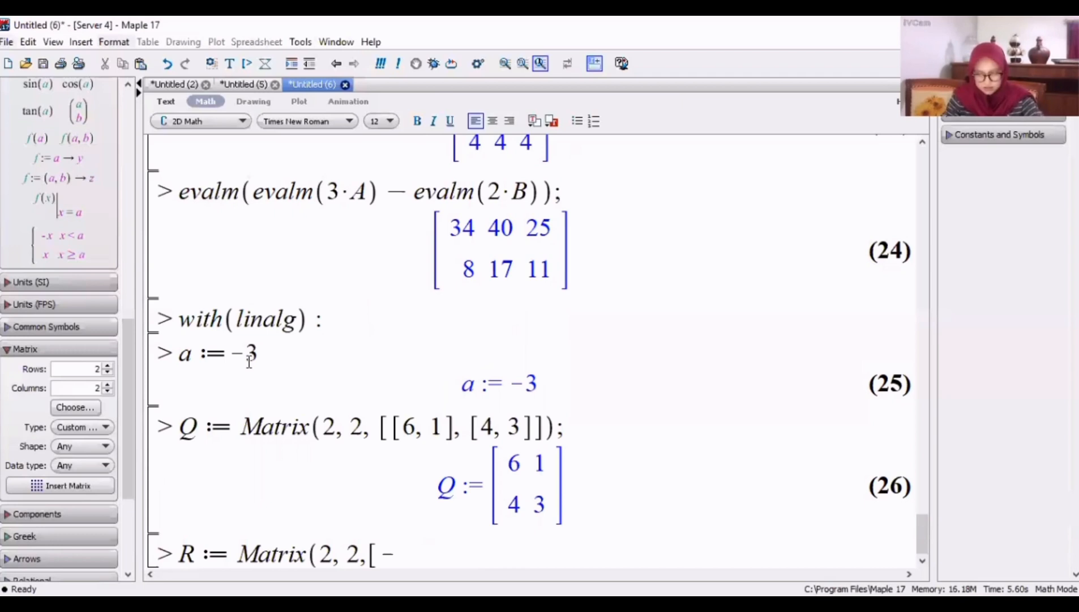
type("2, 7, 13, 0]")
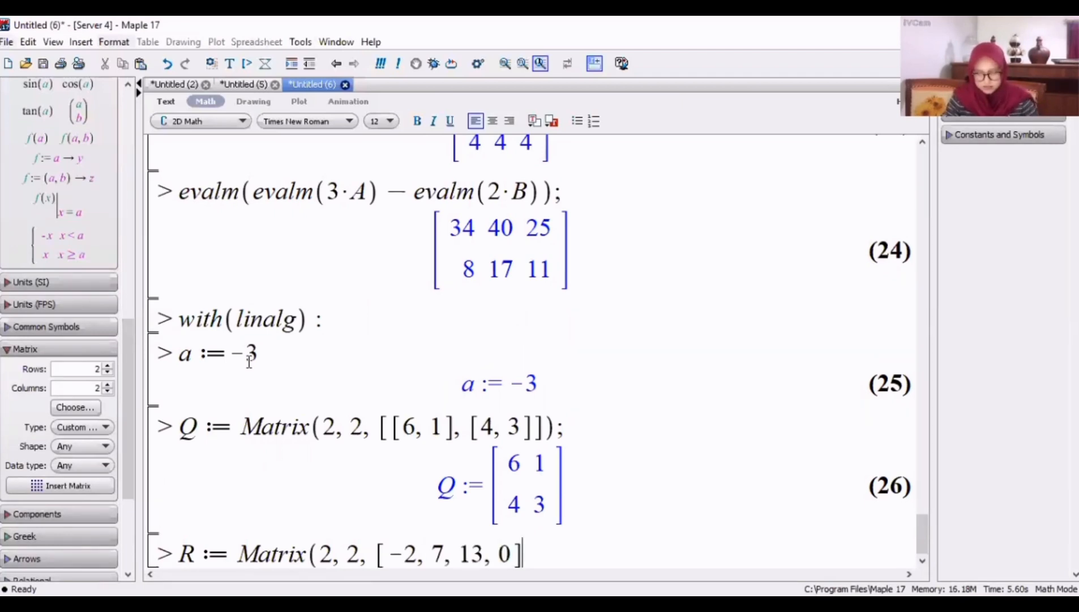
type(");")
key("Return")
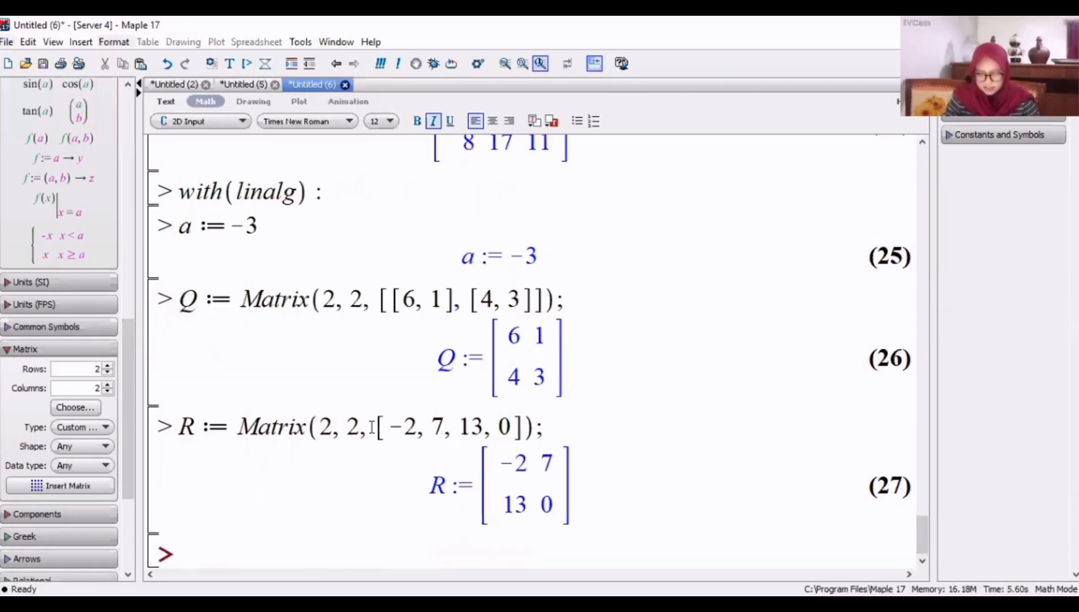
Step: On the new prompt in 2D Math style, evaluate the matrix sum Q + R with evalm
type("ev")
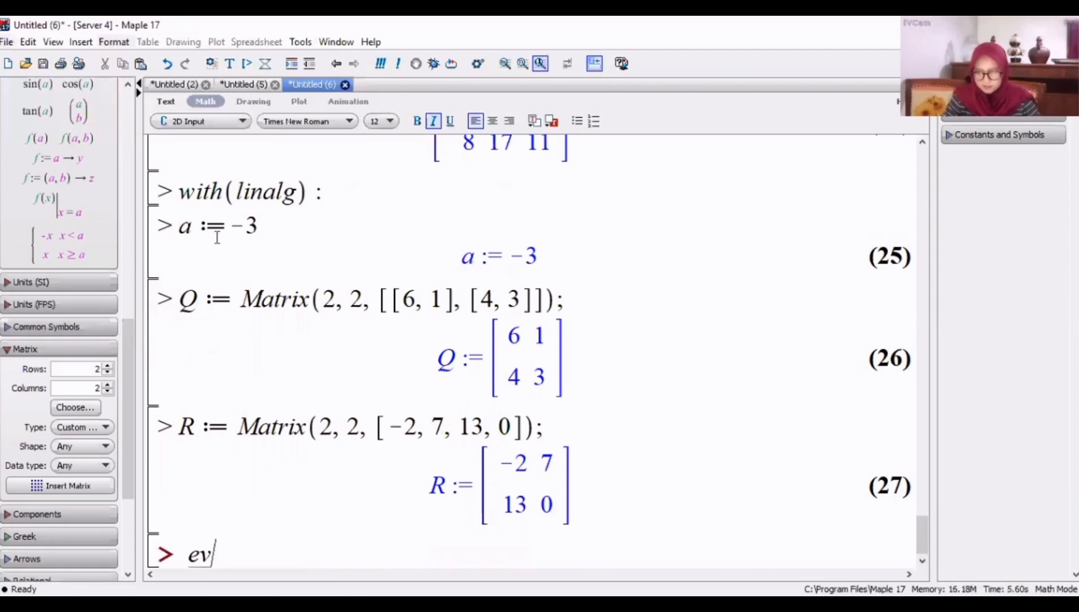
key("BackSpace")
key("BackSpace")
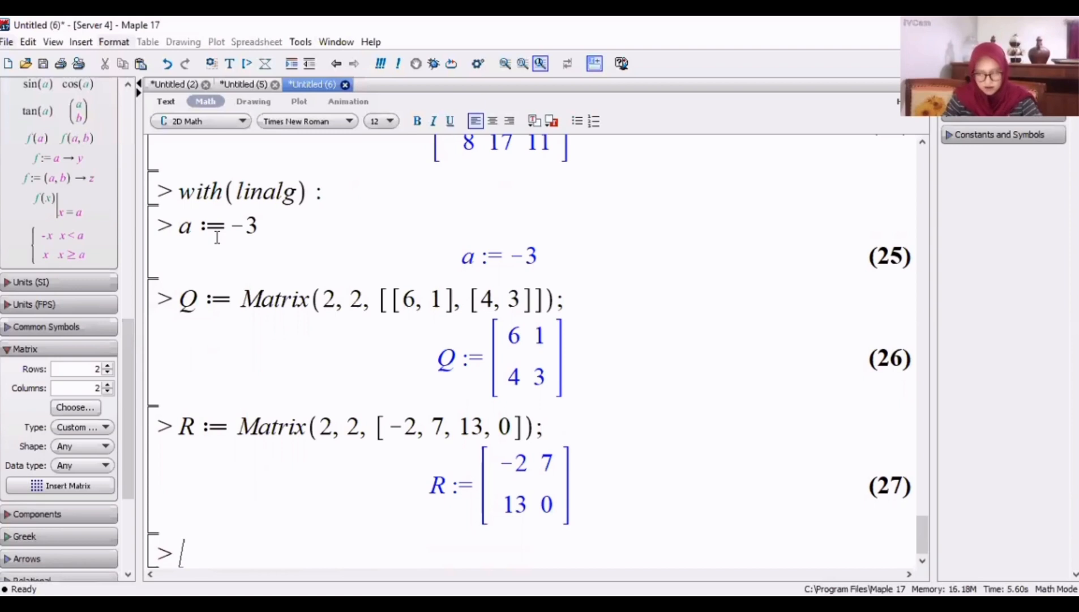
type("evalm(Q ")
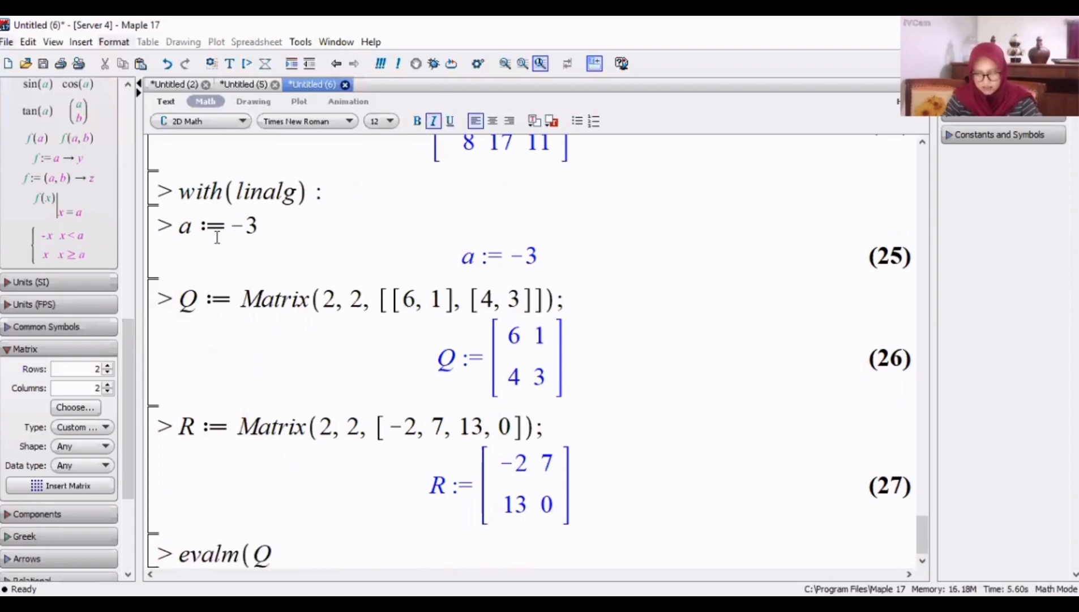
type("+ R")
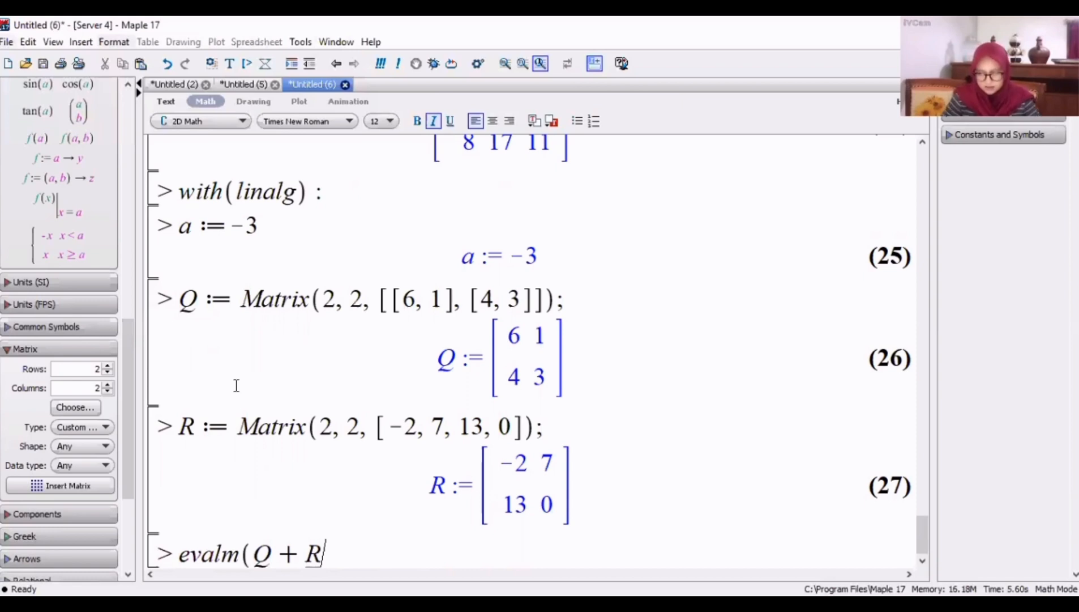
type(");")
key("Return")
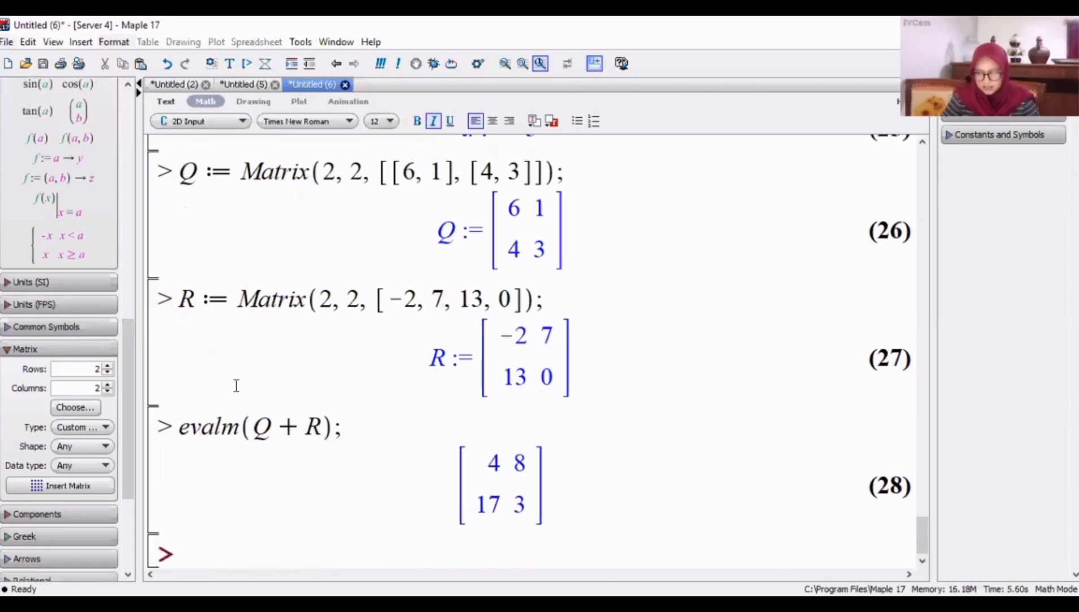
Step: On the new prompt in 2D Math style, enter evalm(a*evalm(Q+R); and run it
left_click(232, 128)
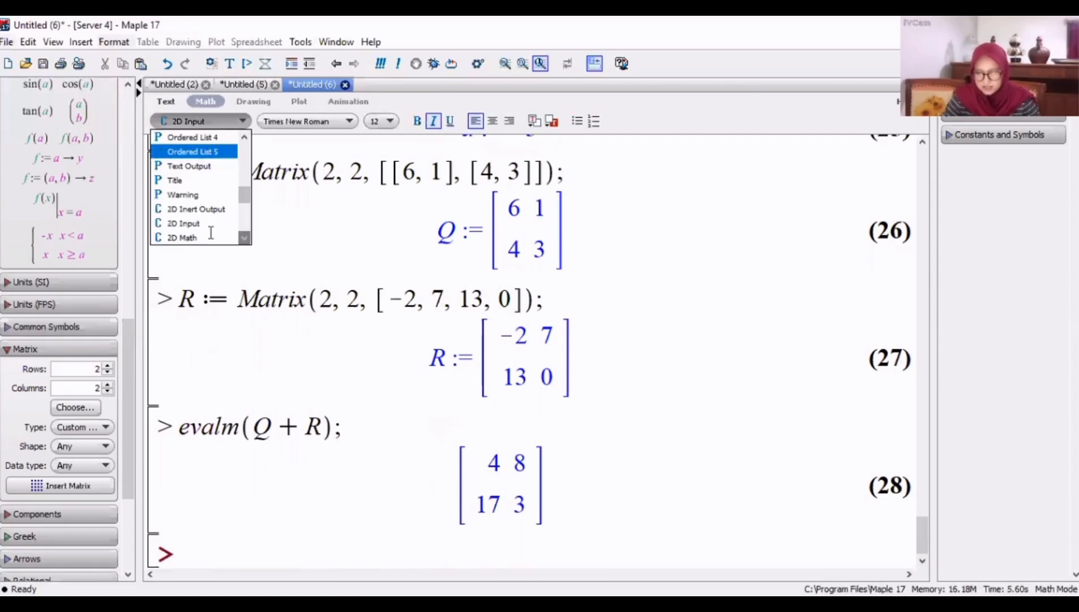
left_click(210, 232)
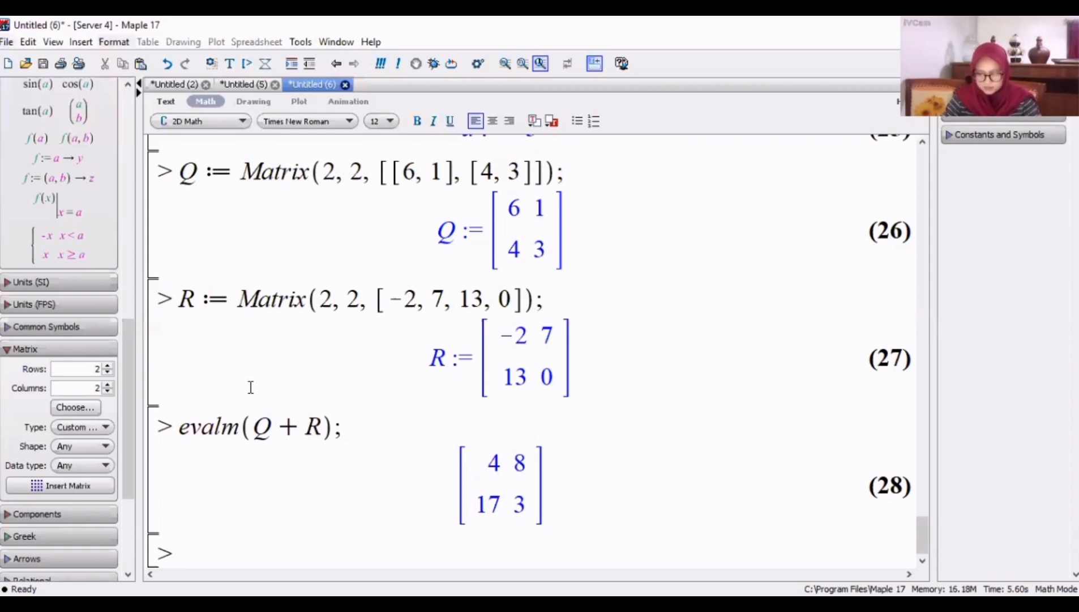
type("E")
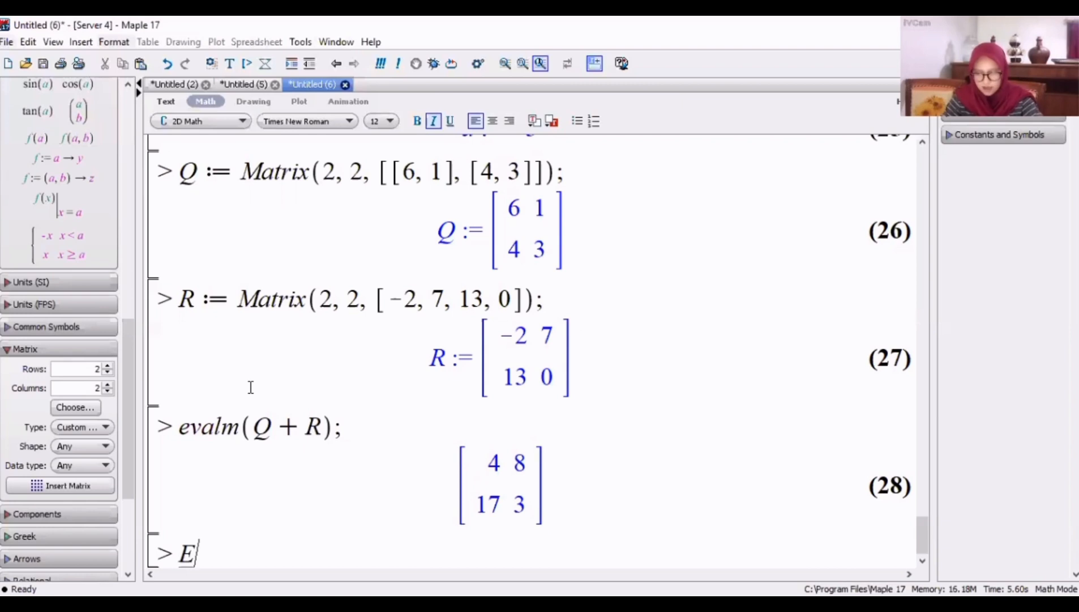
key("BackSpace")
type("evalm(a")
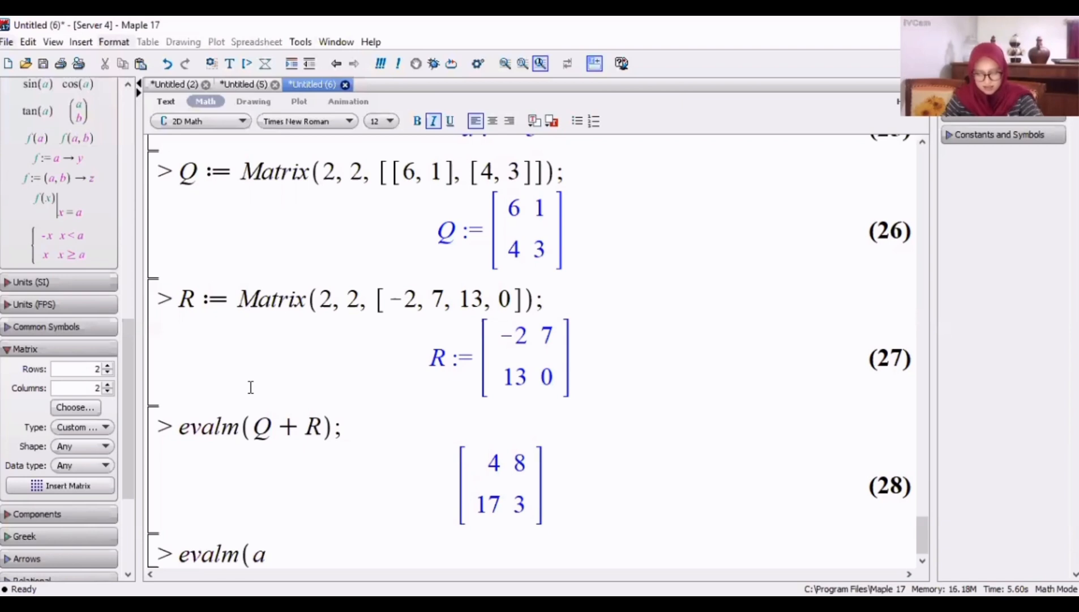
type("*evalm")
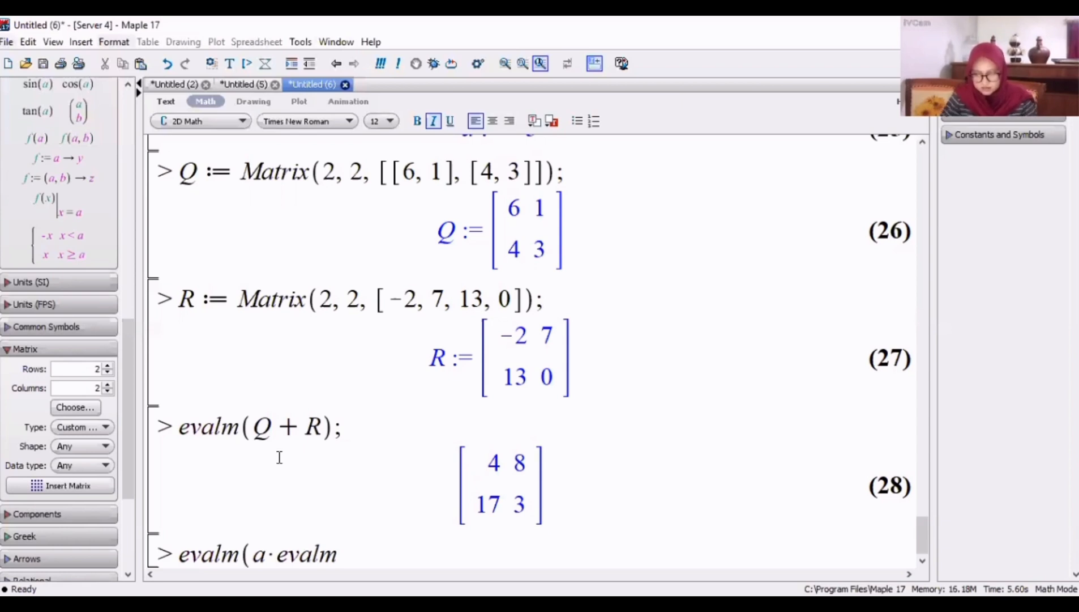
type("(Q+R);")
key("Return")
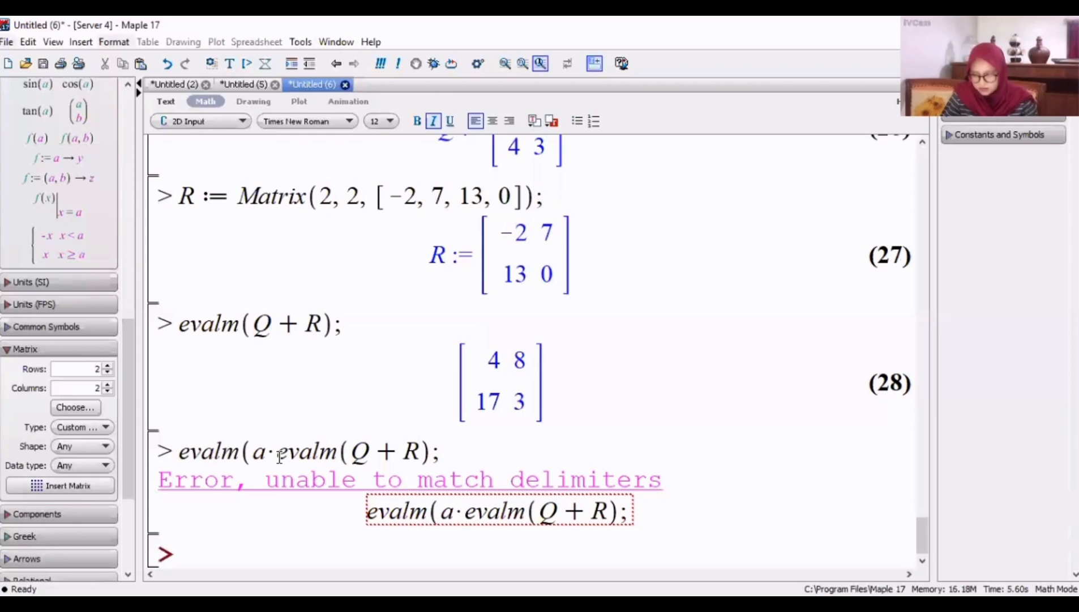
Step: Add the missing closing parenthesis before the semicolon of the a·evalm(Q+R) command and re-evaluate it
left_click(433, 453)
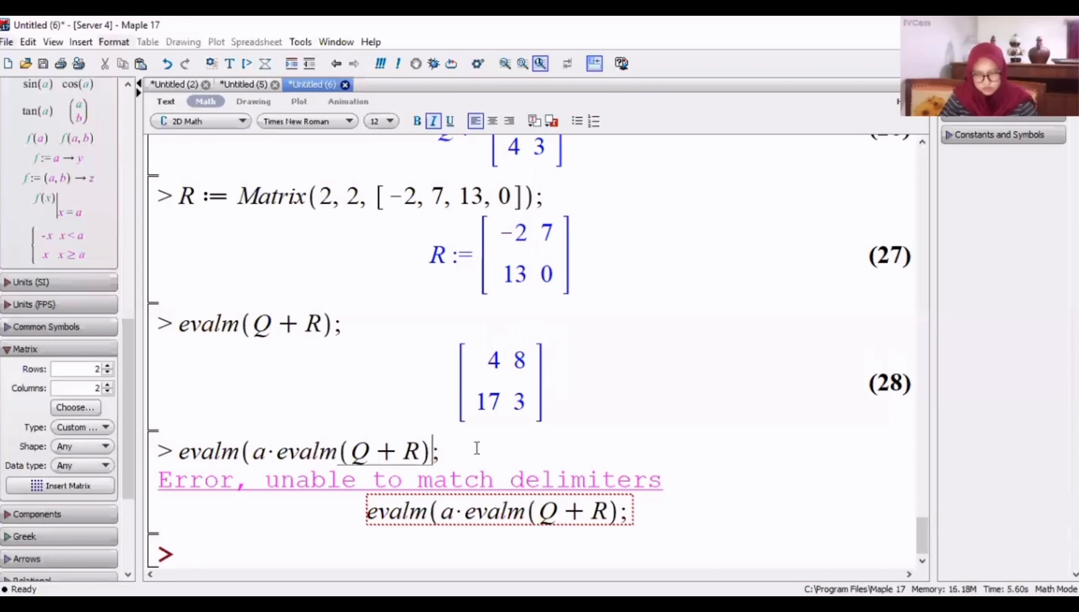
type(")")
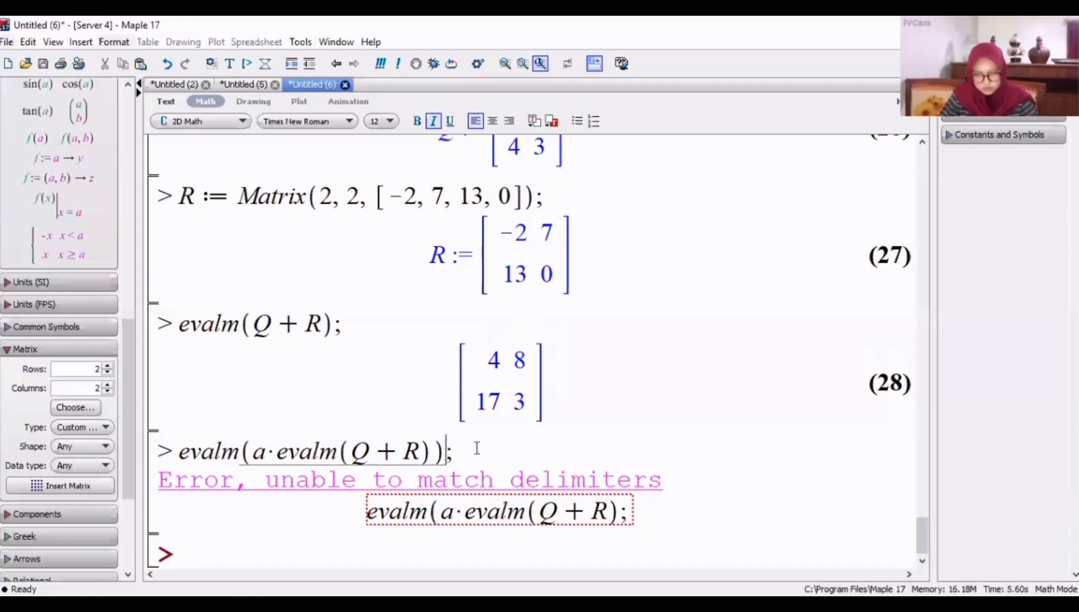
key("Return")
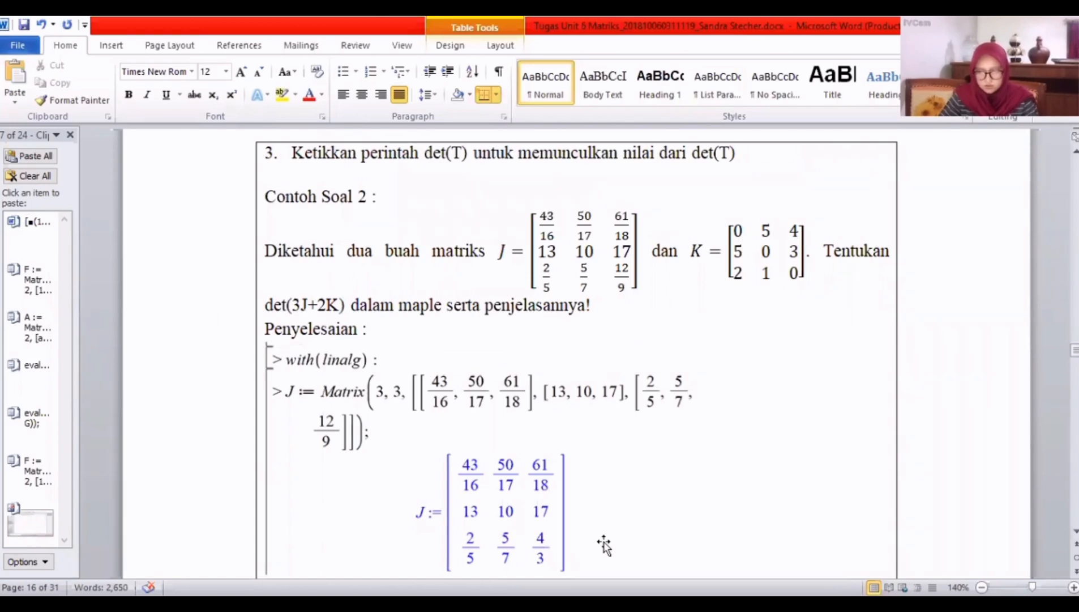
Step: Consult the det(3J+2K) example in the Word document, and in Maple start defining J as a 3-by-3 Matrix
left_click(552, 284)
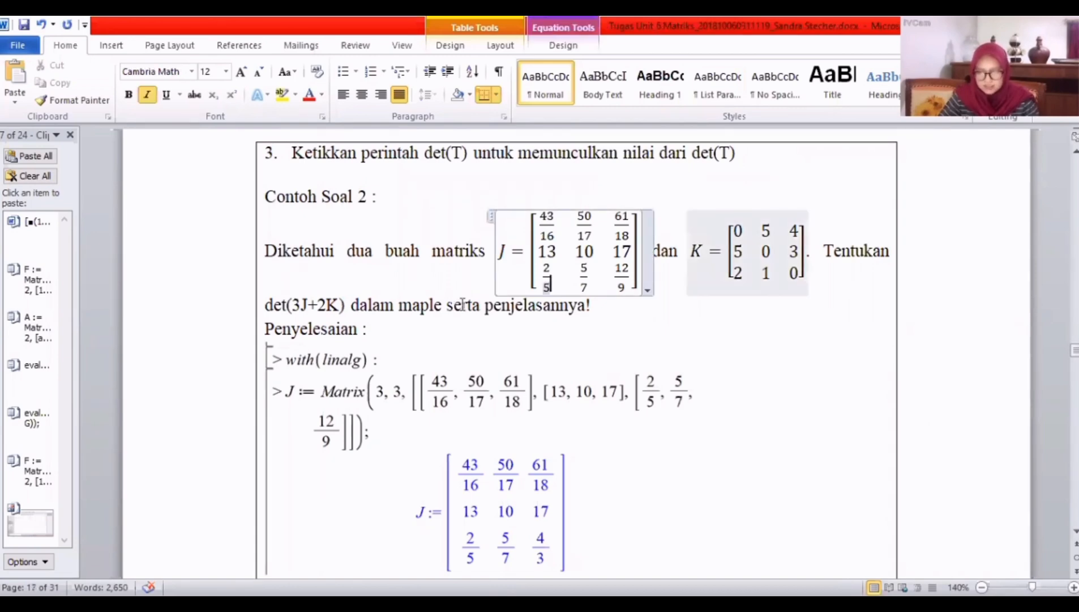
key("alt+Tab")
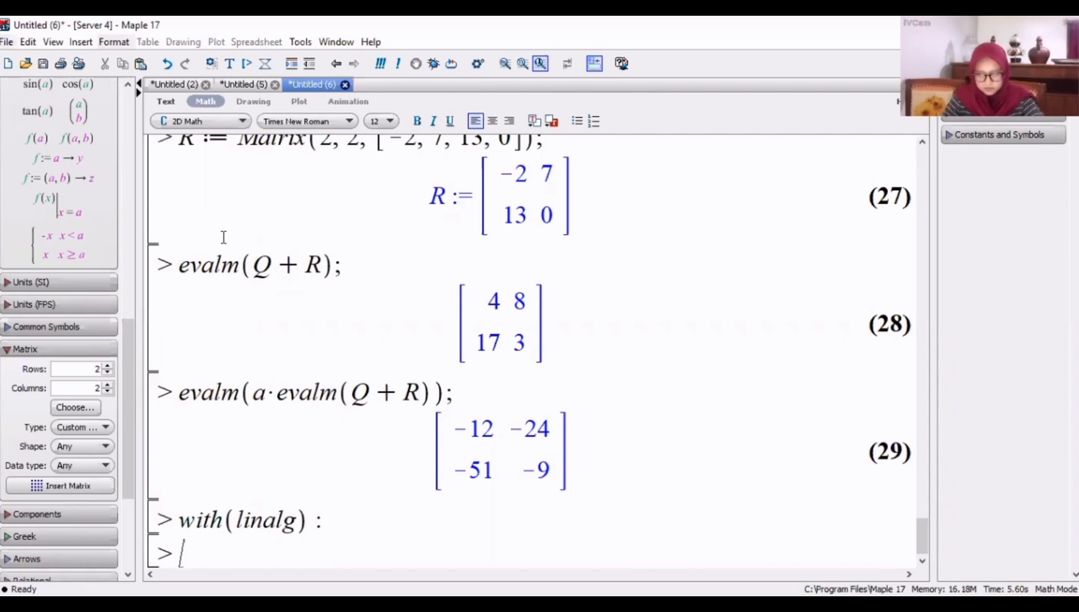
type("J := ")
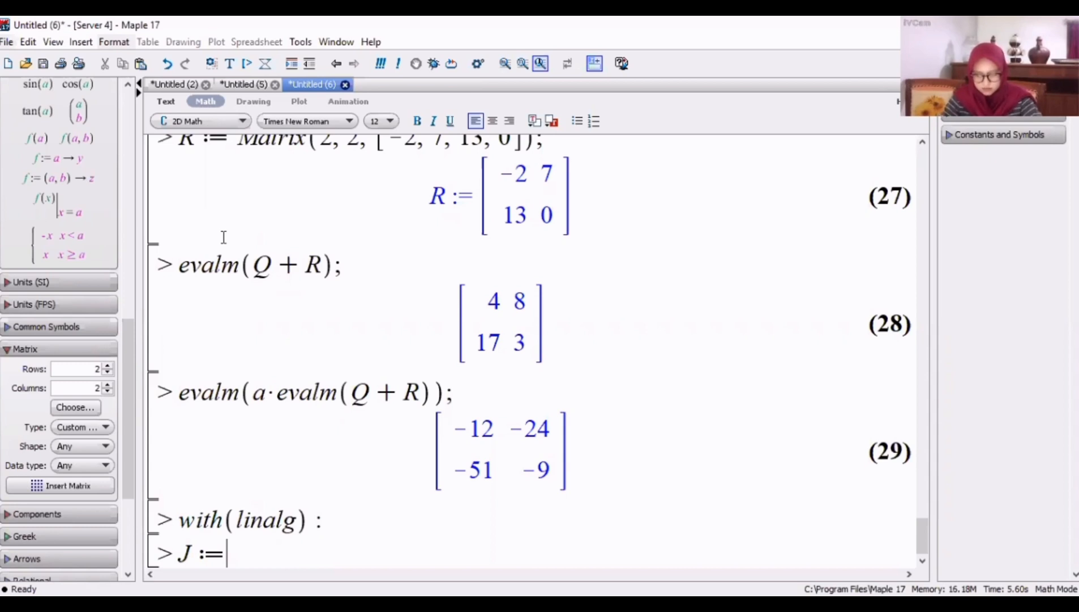
type("M")
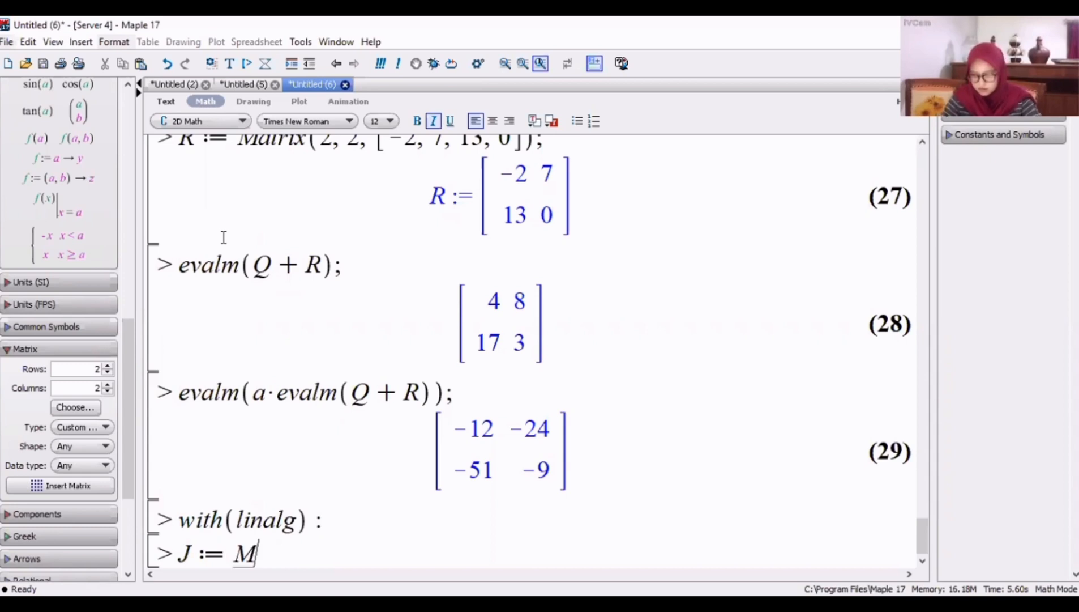
type("atrix(3, 3,[[")
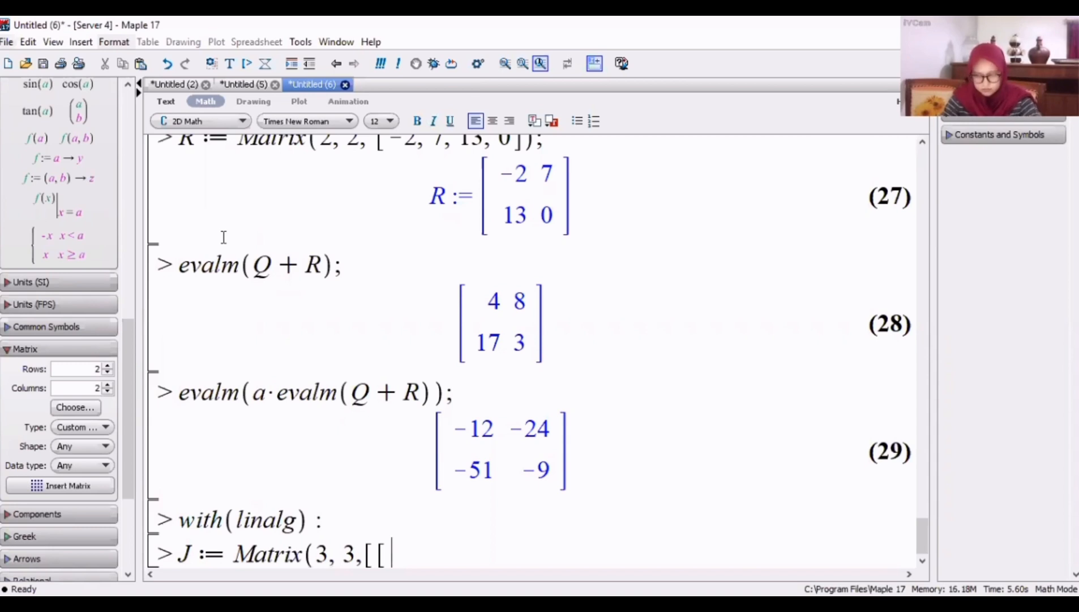
Step: Enter the fractions 43/16, 50/17 and 61/18 as the first row of J and open its second row
type("43/")
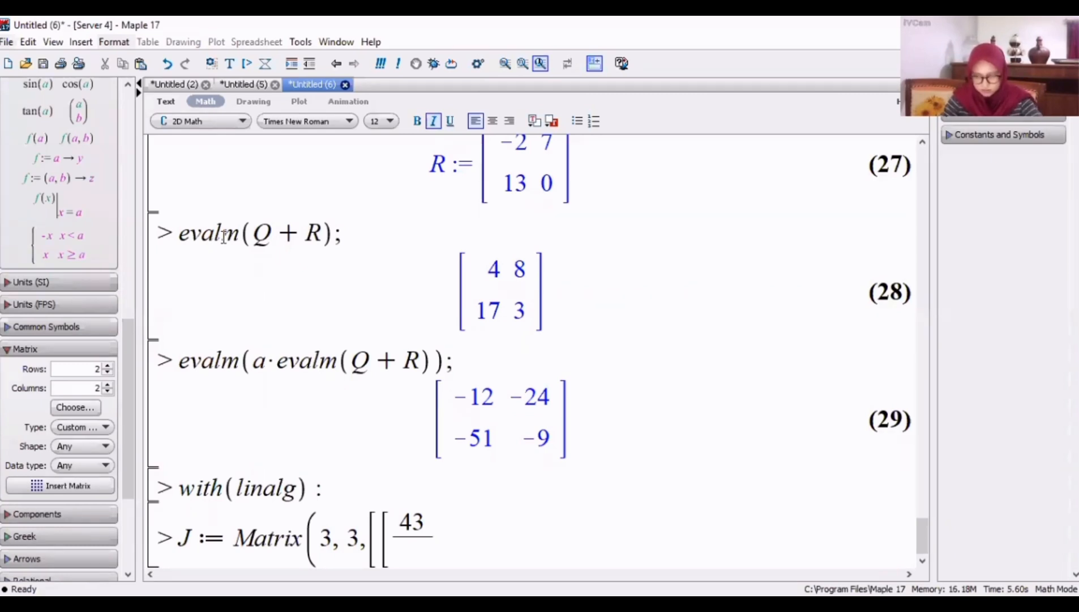
type("16")
key("Right")
type(", ")
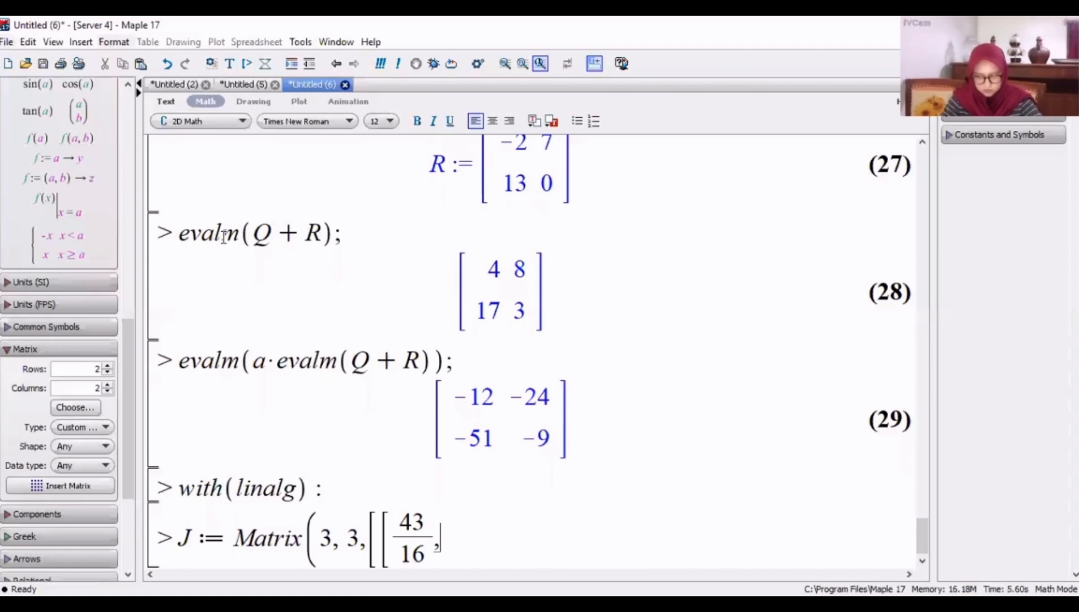
type("50/17,")
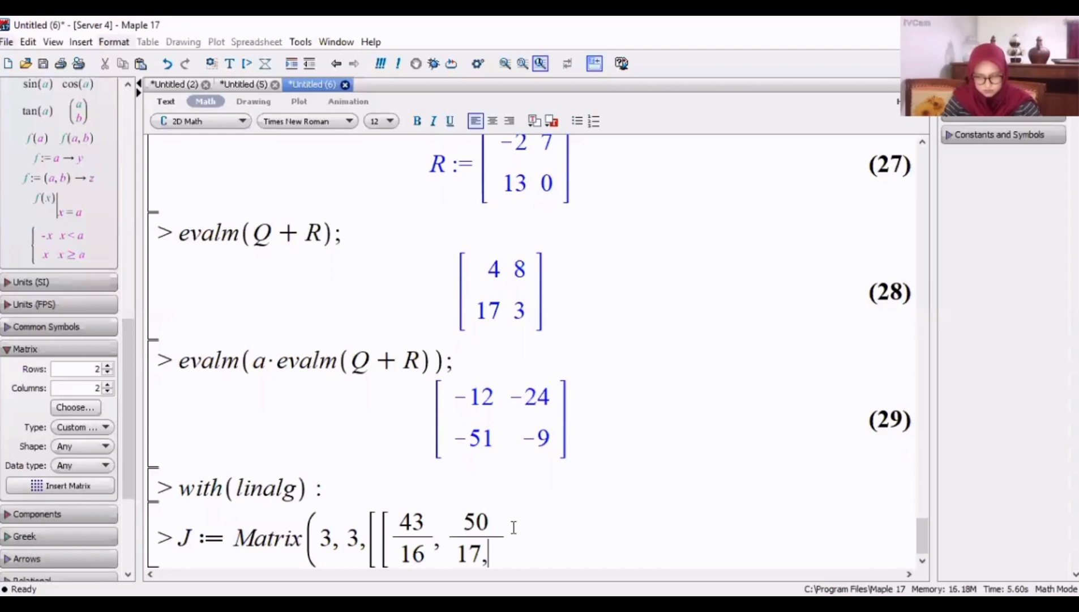
key("BackSpace")
key("Right")
type(", 61")
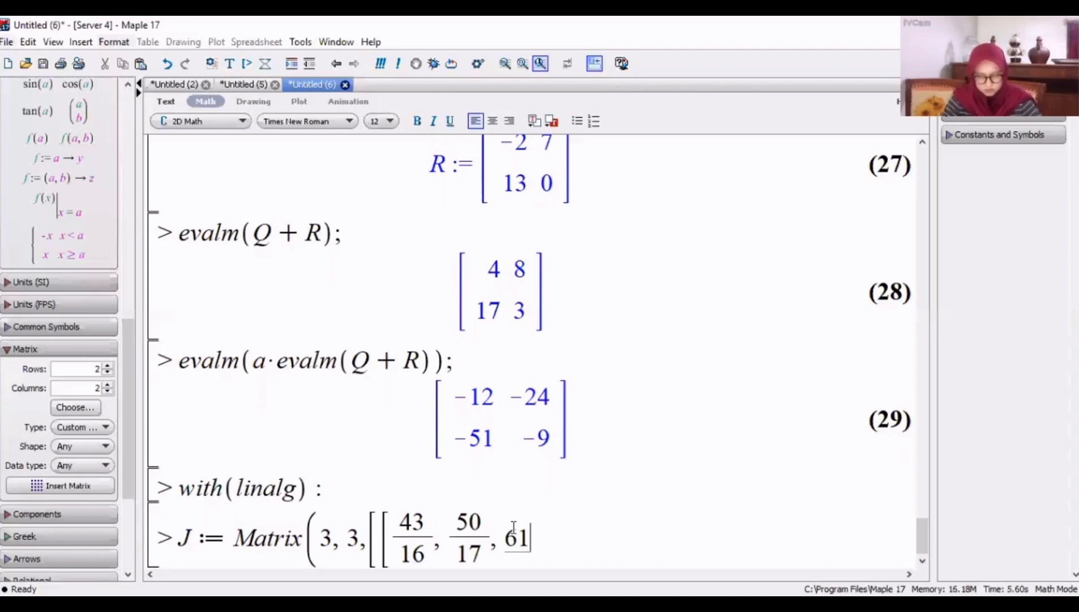
type("/18")
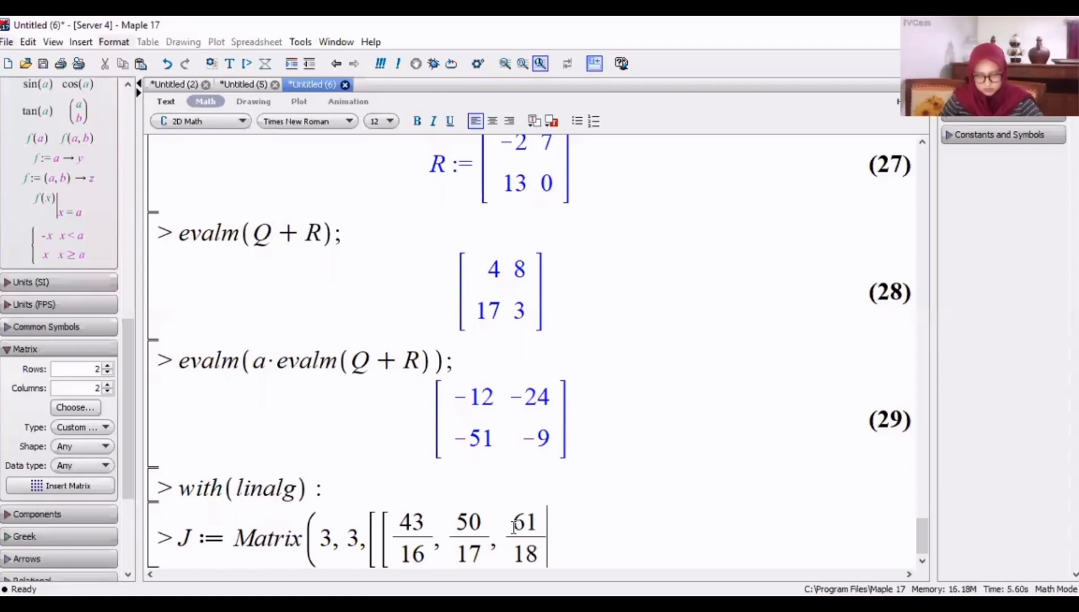
key("Right")
type("], [")
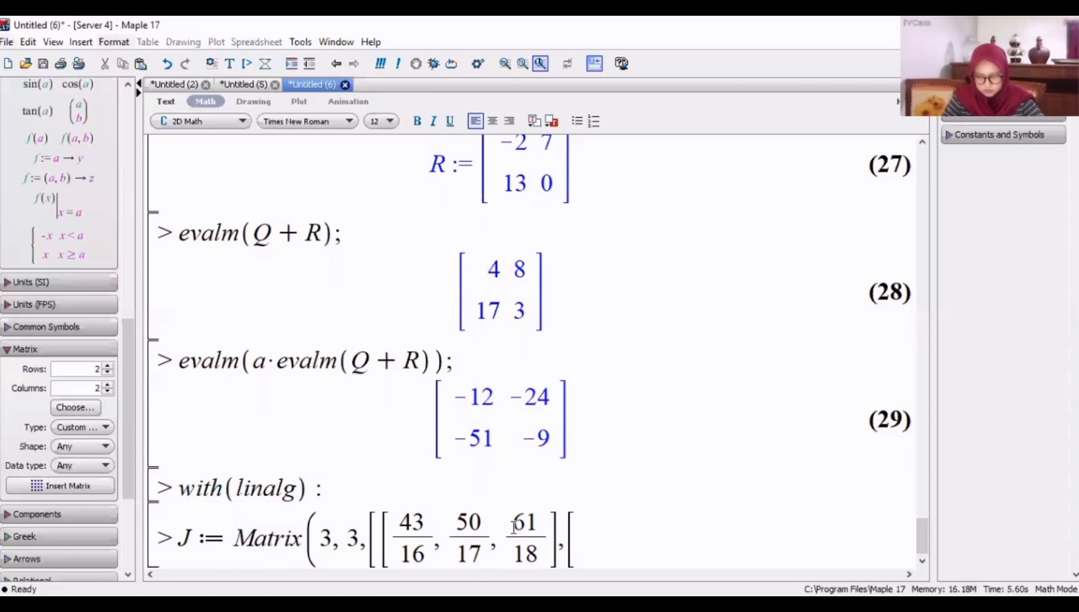
Step: Complete J with the rows 13, 10, 17 and 2/5, 5/7, 4/3, and evaluate the definition
type("13, 10")
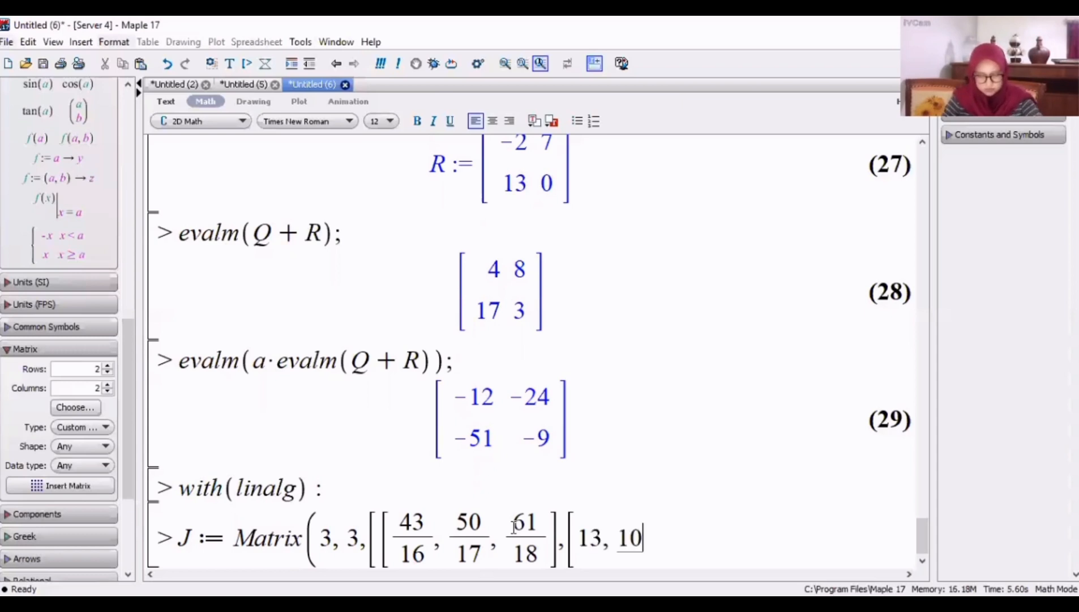
type(", 17],")
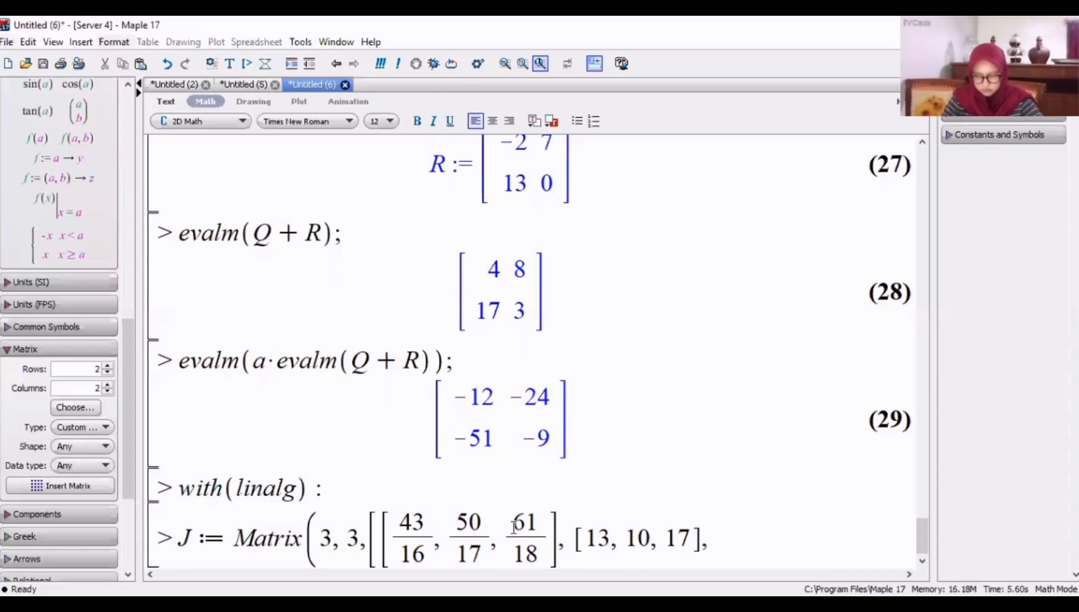
type("[2/5")
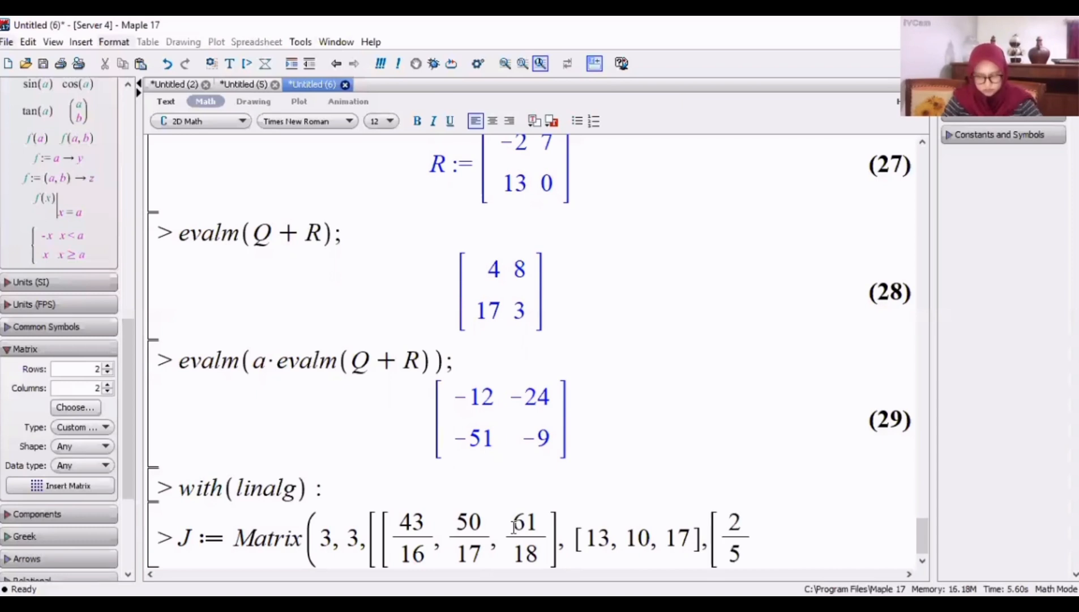
type(", 5/7, 4/")
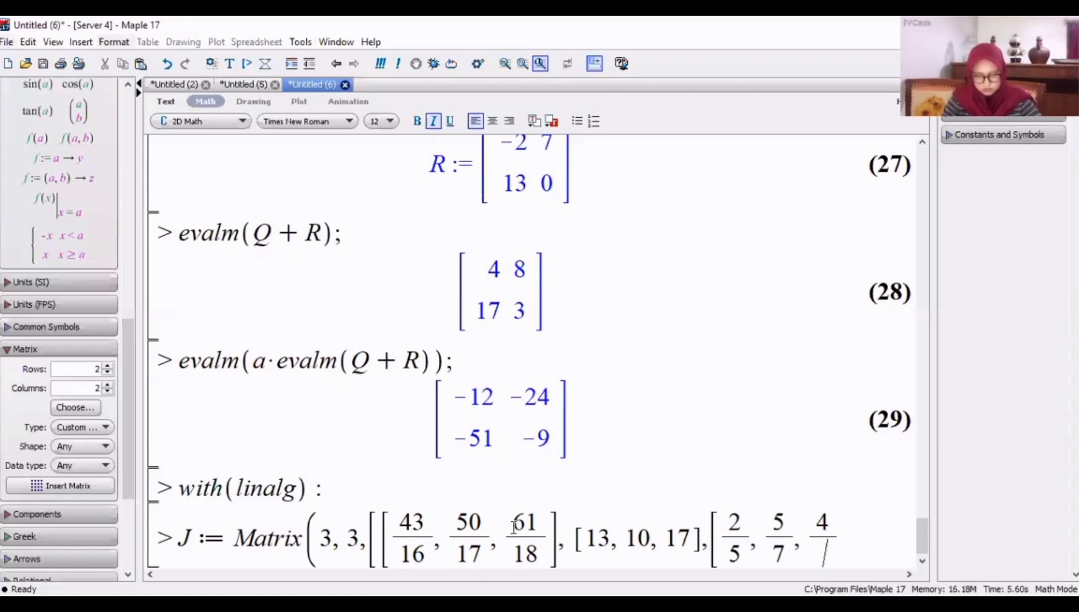
type("3")
key("Right")
type("]]")
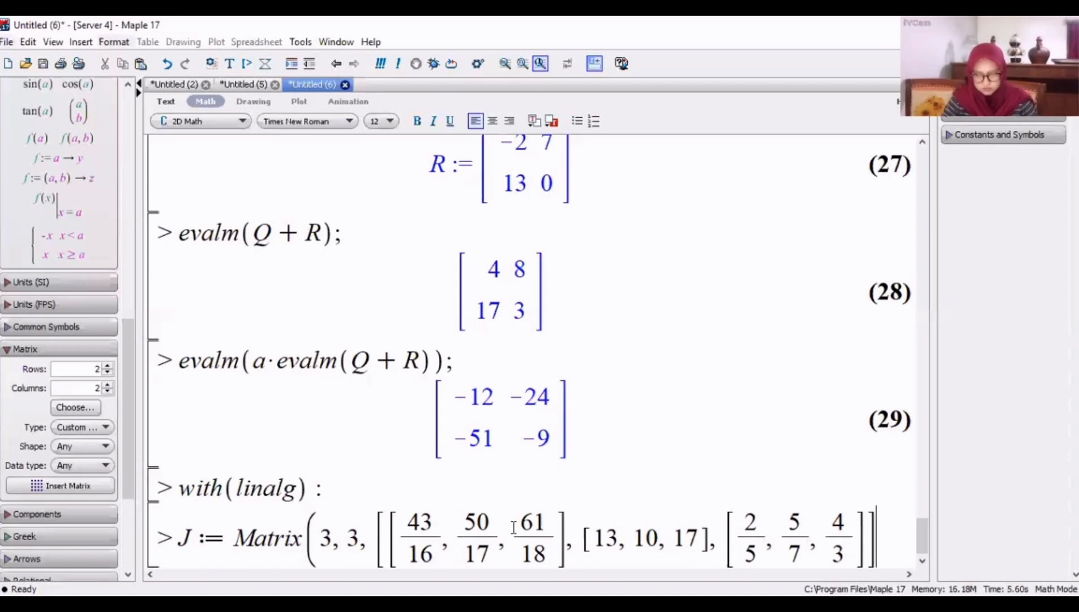
type(");")
key("Return")
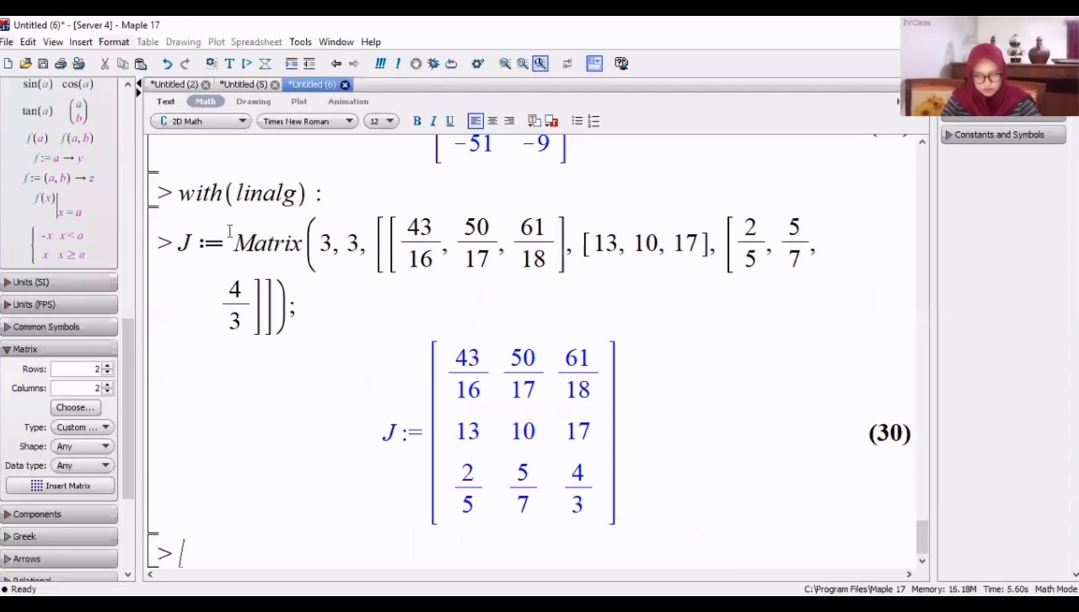
Step: Define K as a 3-by-3 Matrix from the single list 0, 15.12, 15, 0, 9, 6, 3, 0 and evaluate it
type("K:=Mat")
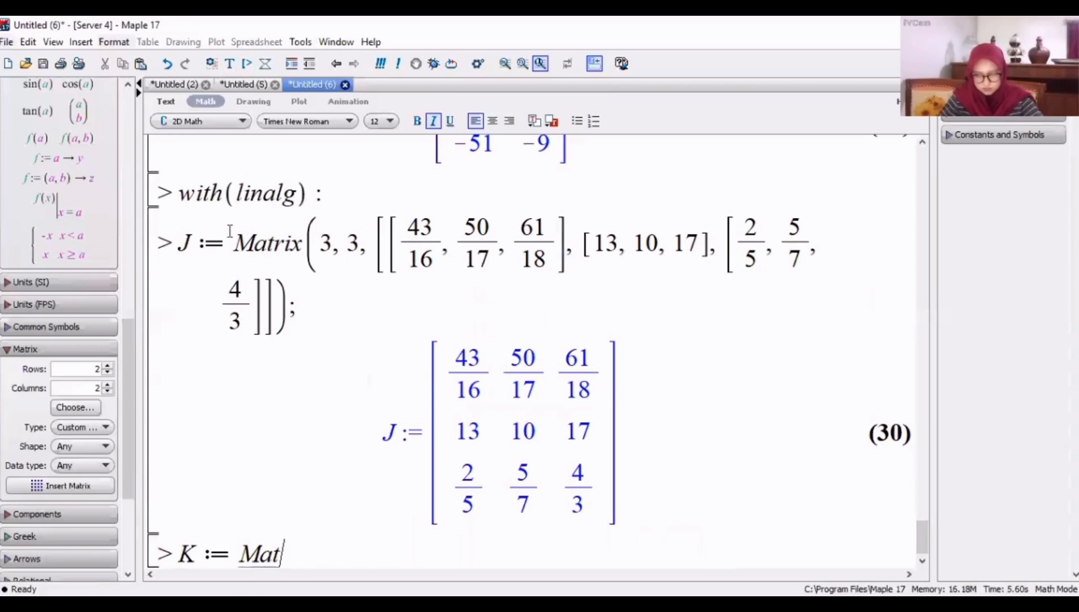
type("rix(3,3,")
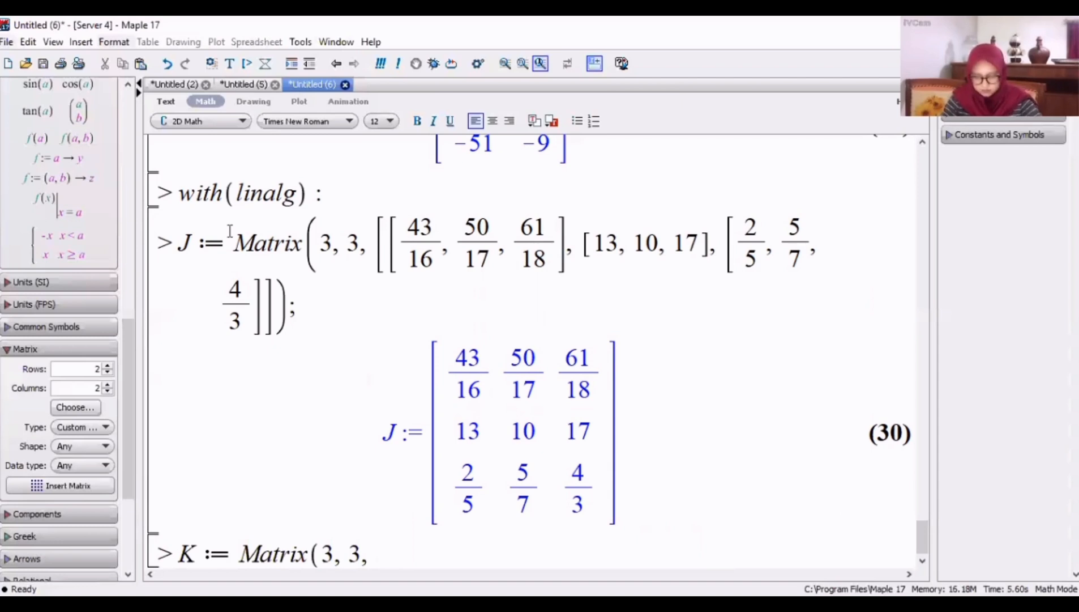
type("[0, 15.12")
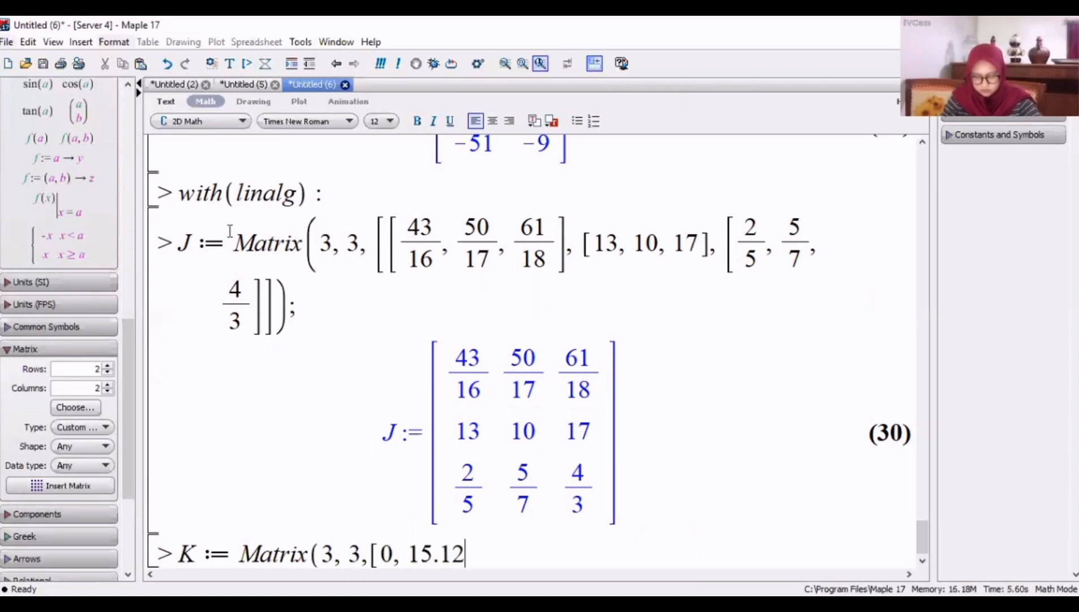
type(", 15, 0, 9,")
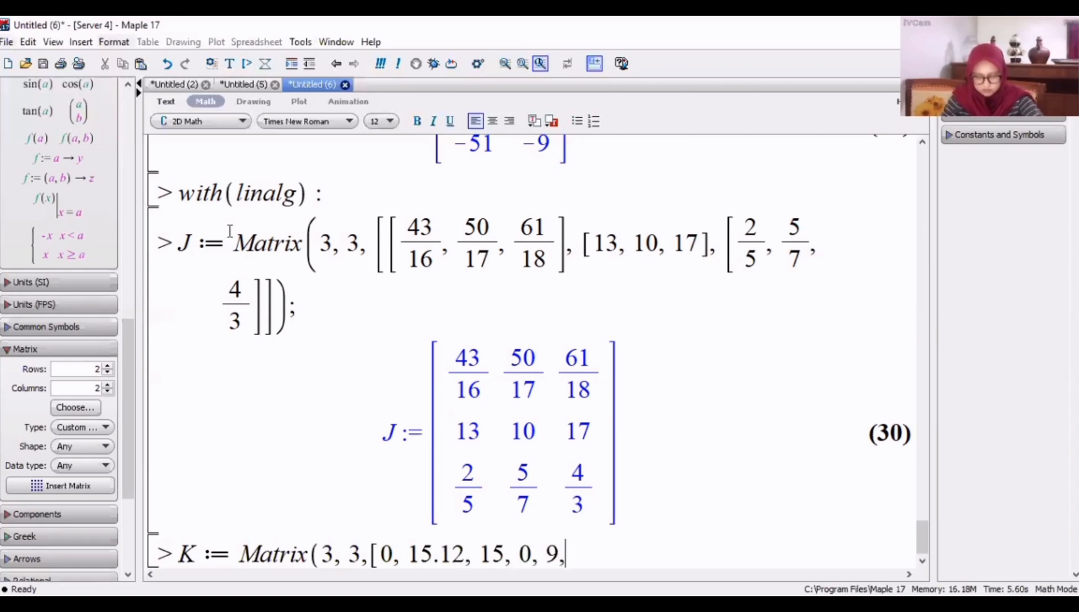
type(" 6, 3.,")
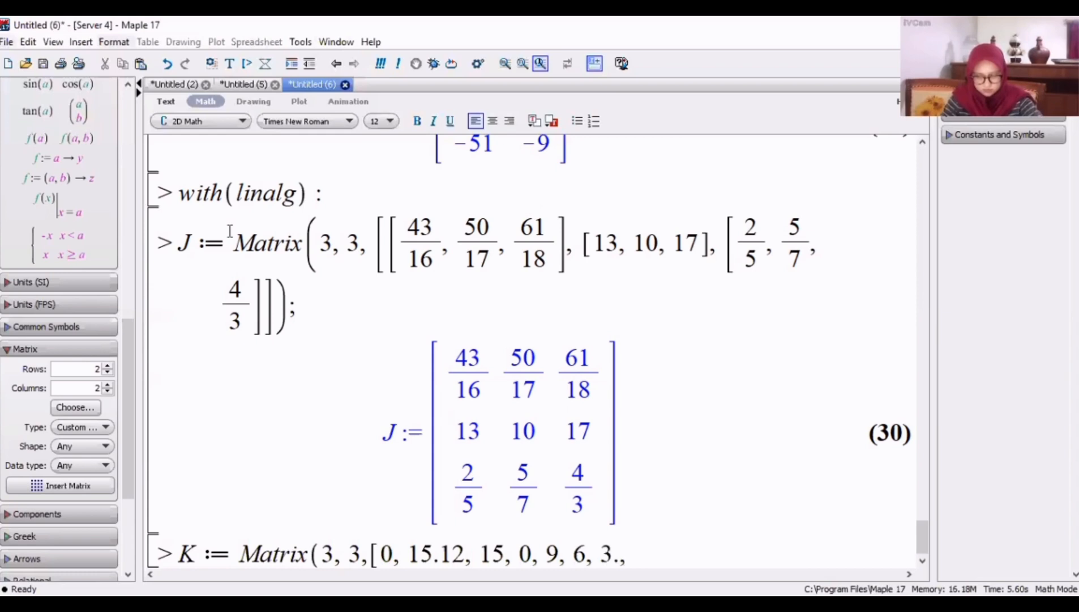
type(" 0]);")
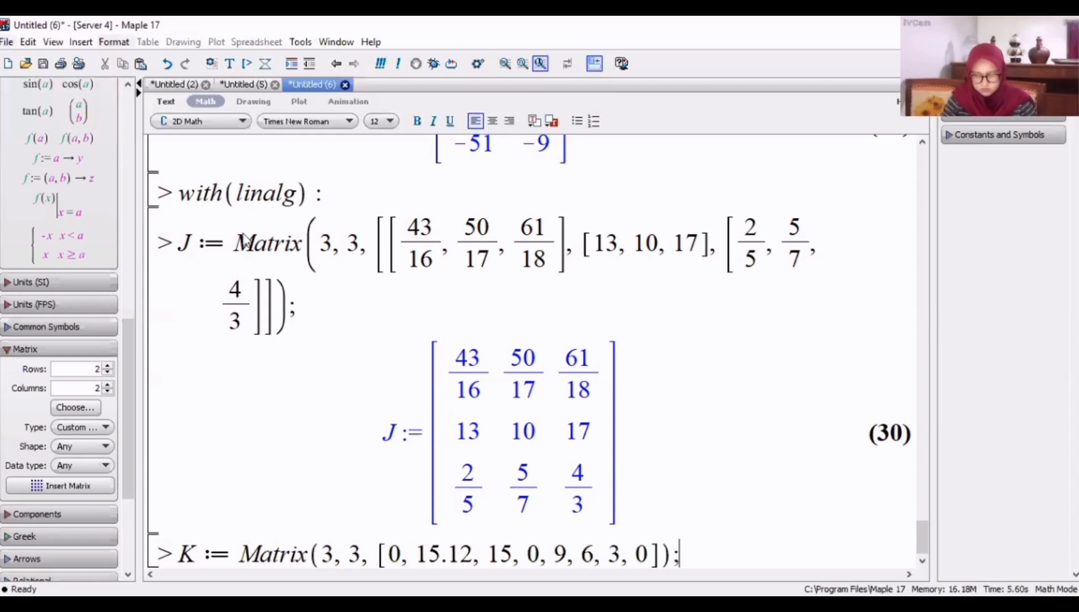
key("Return")
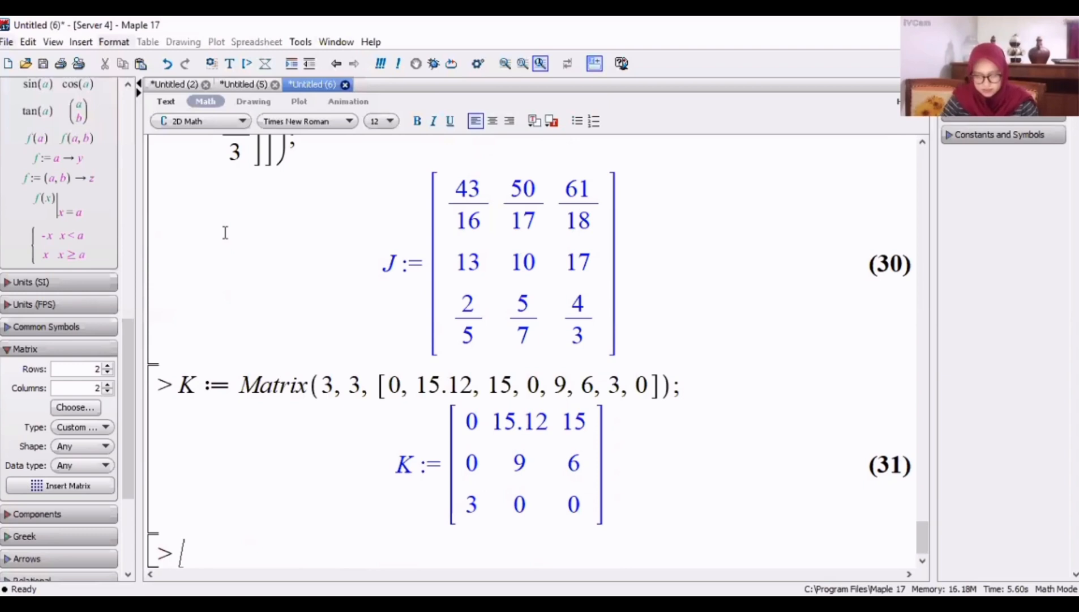
Step: Evaluate the determinant det(3*J) below the definition of K
type("det")
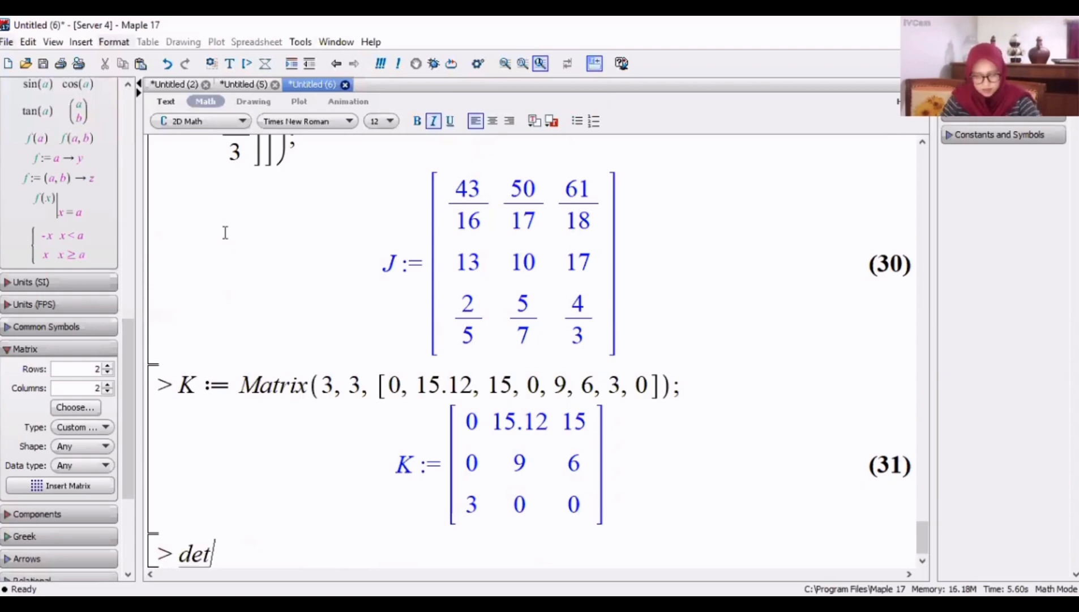
type("(3*J")
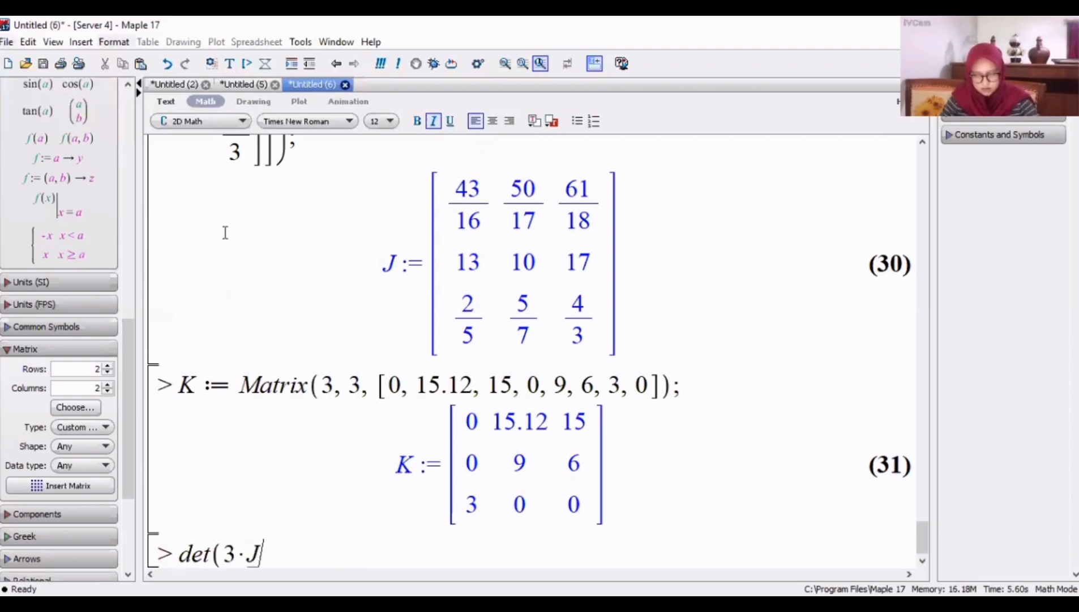
type(");")
key("Return")
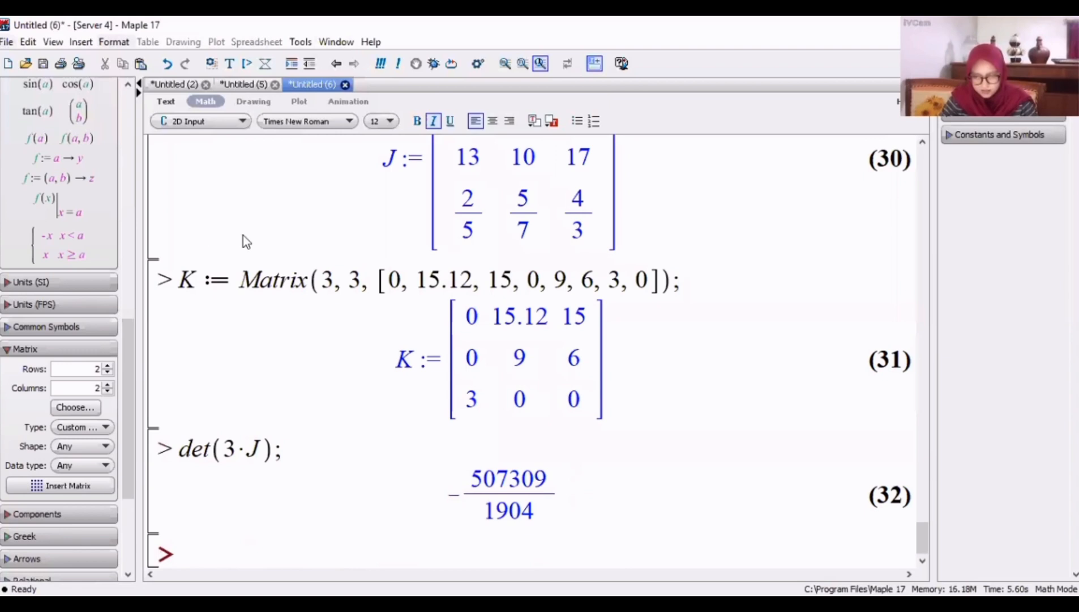
Step: Set the new prompt to 2D Input and evaluate the determinant det(2*K)
left_click(201, 120)
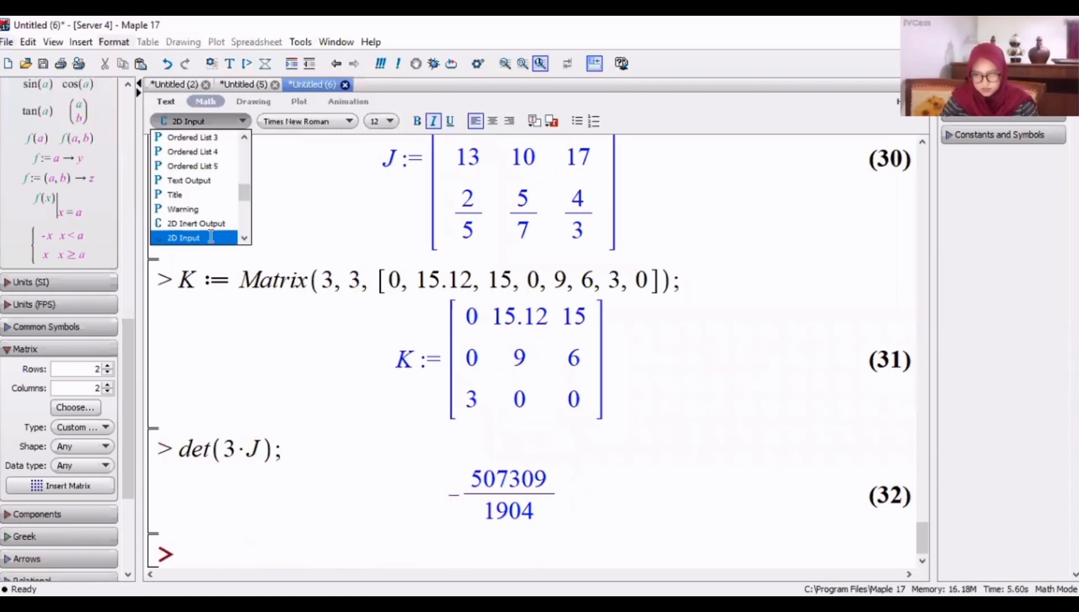
left_click(210, 236)
type("d")
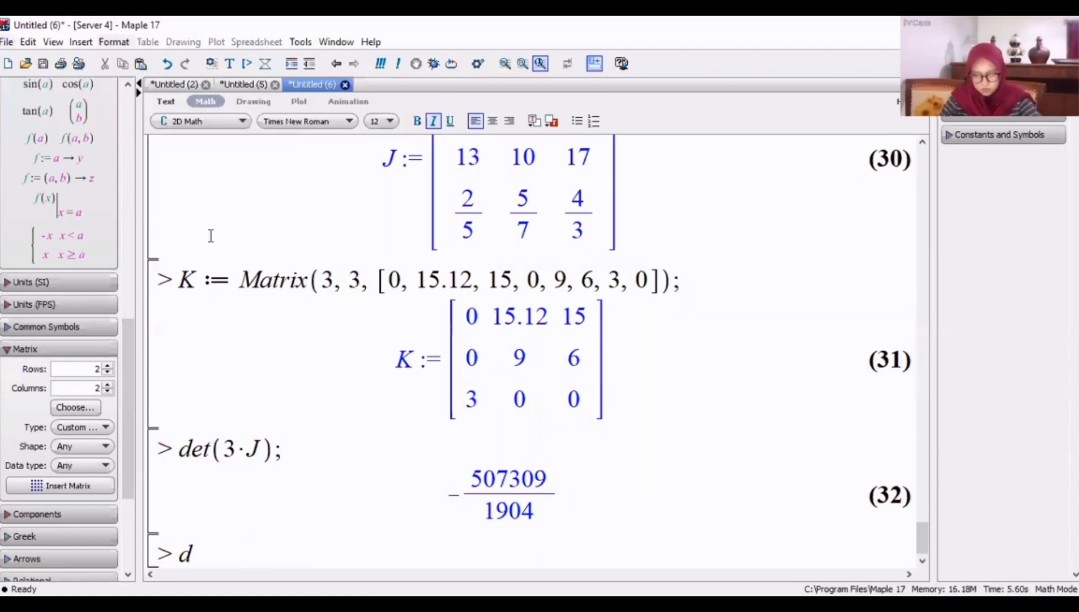
type("et(2*K)")
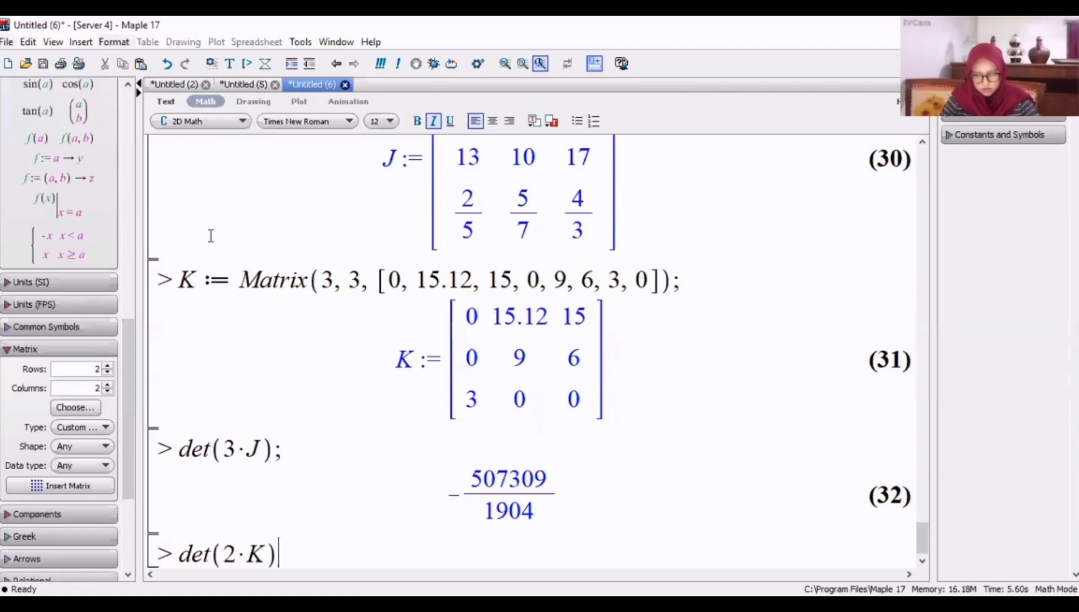
type(";")
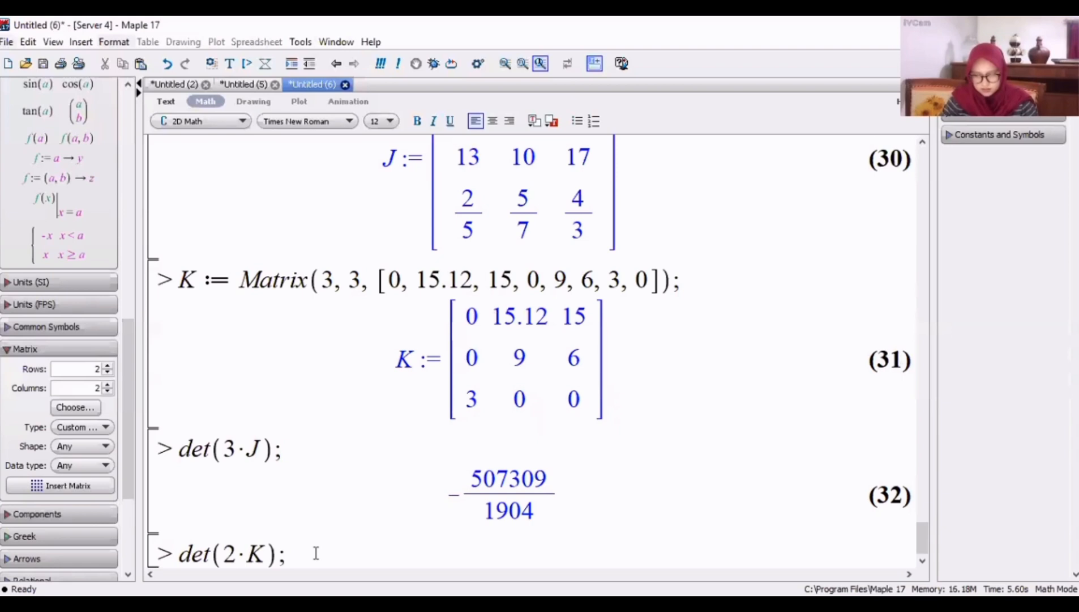
key("Return")
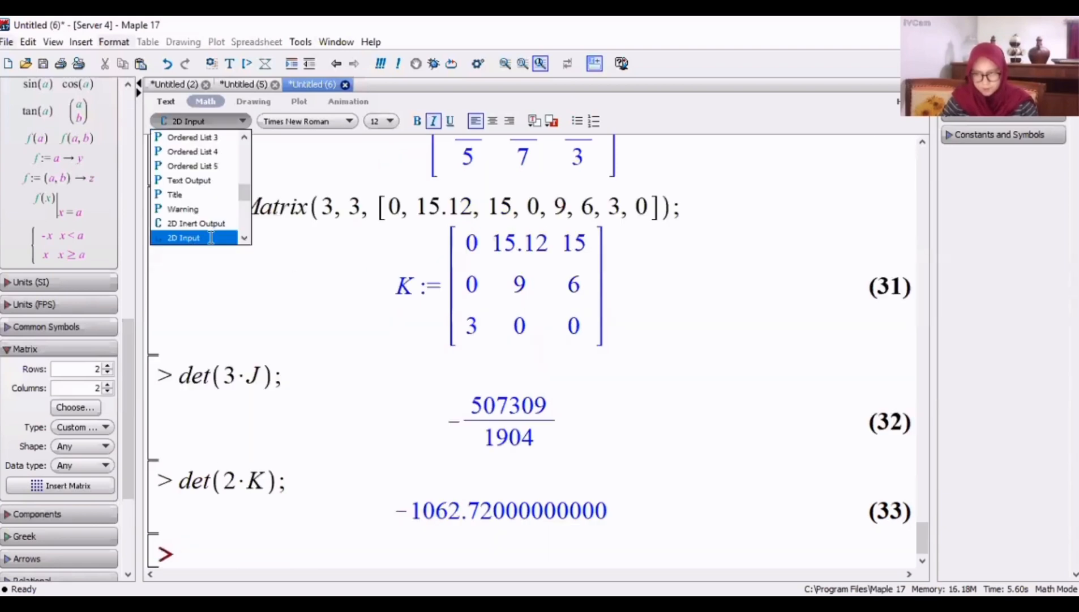
Step: Set the new prompt to 2D Input and evaluate the combined determinant det(3*J + 2*K)
left_click(211, 237)
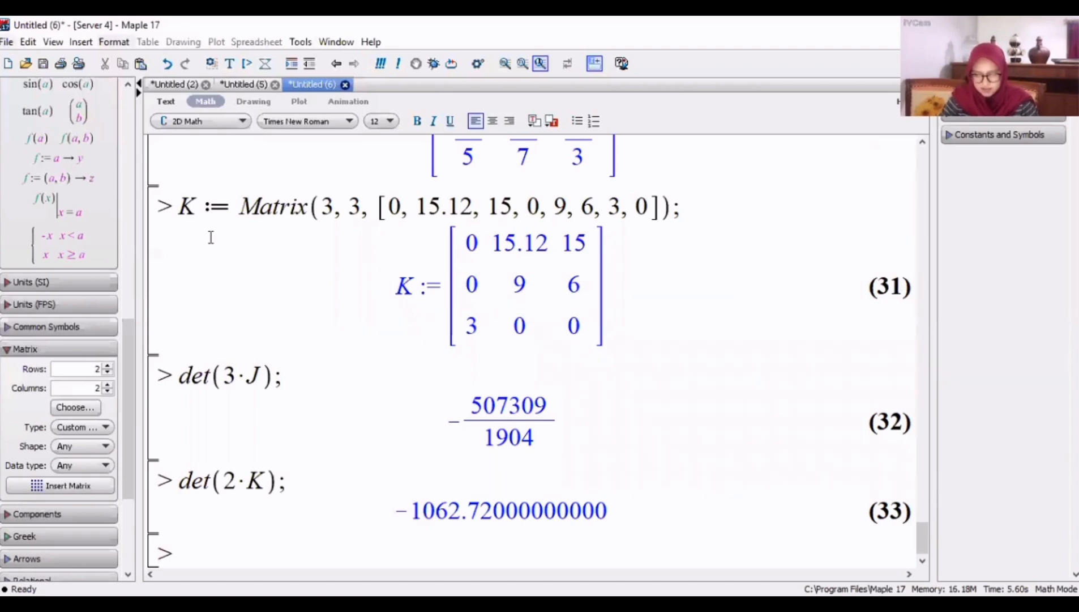
type("de")
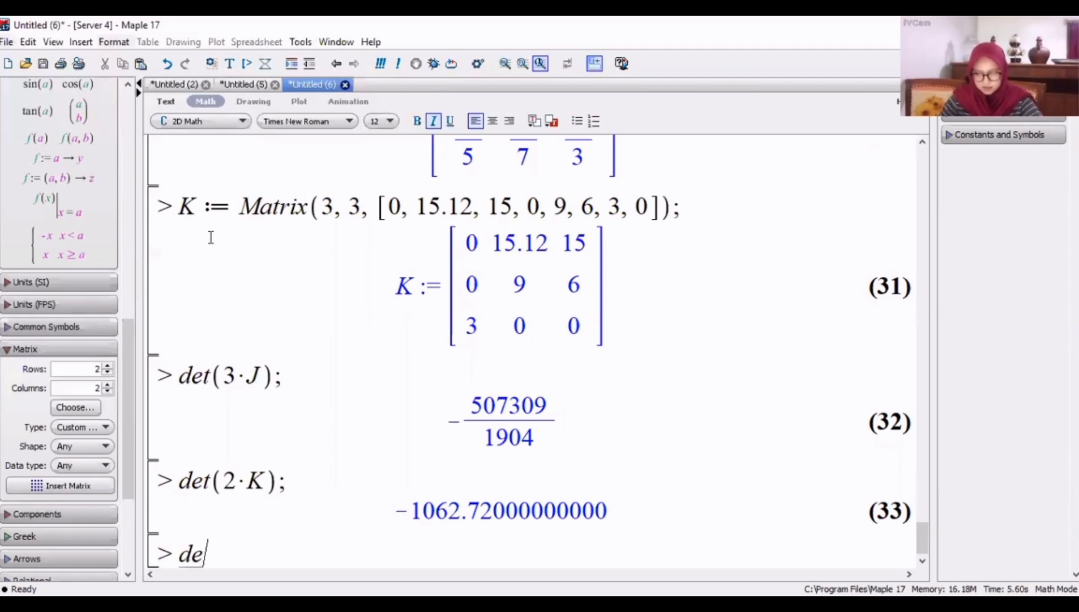
type("t")
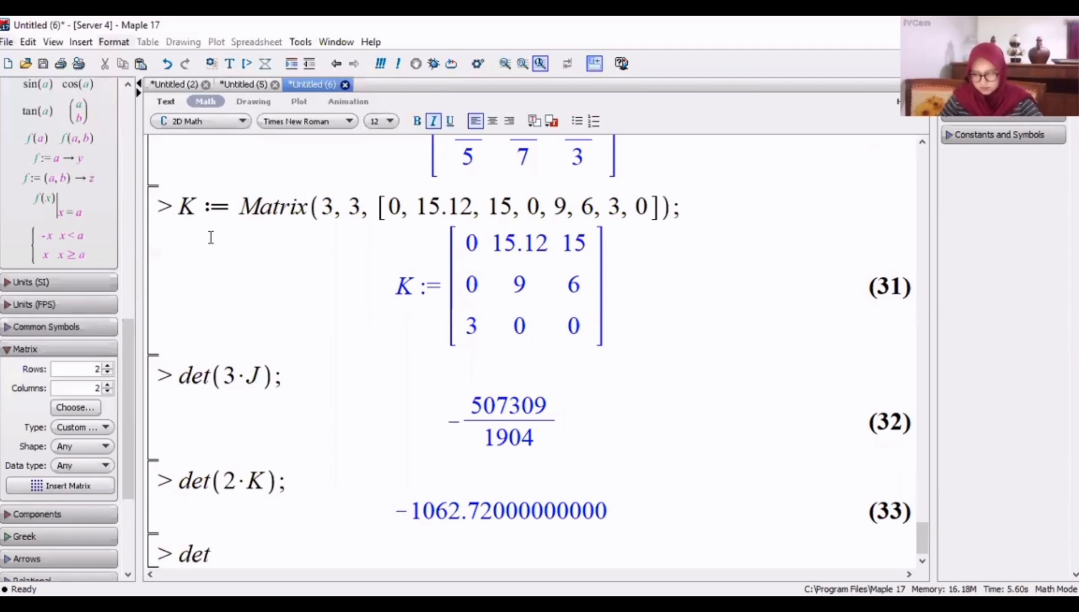
type("(3*J")
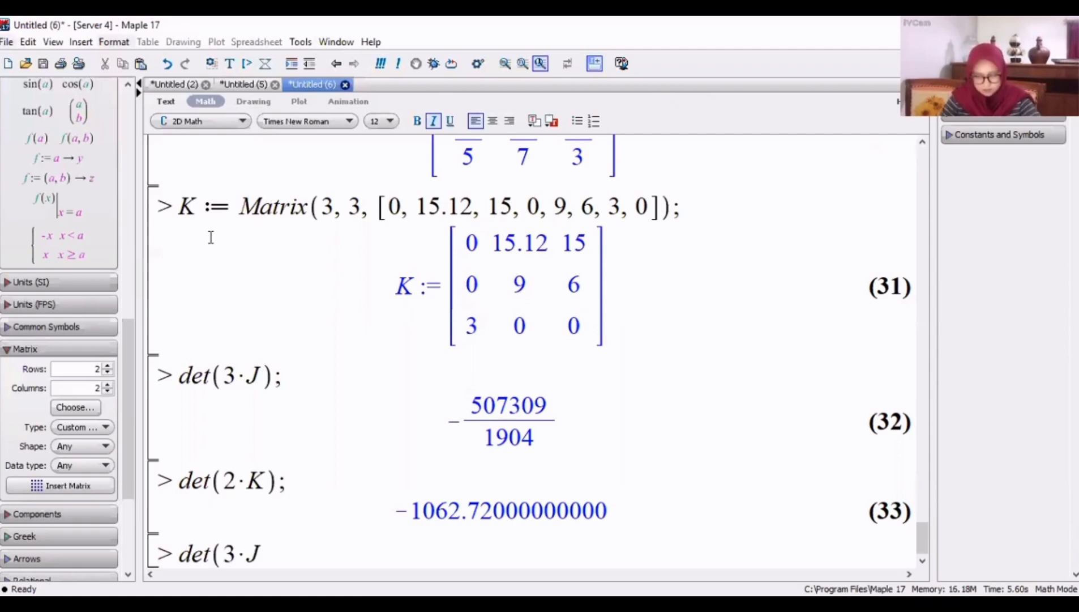
type("+2*K")
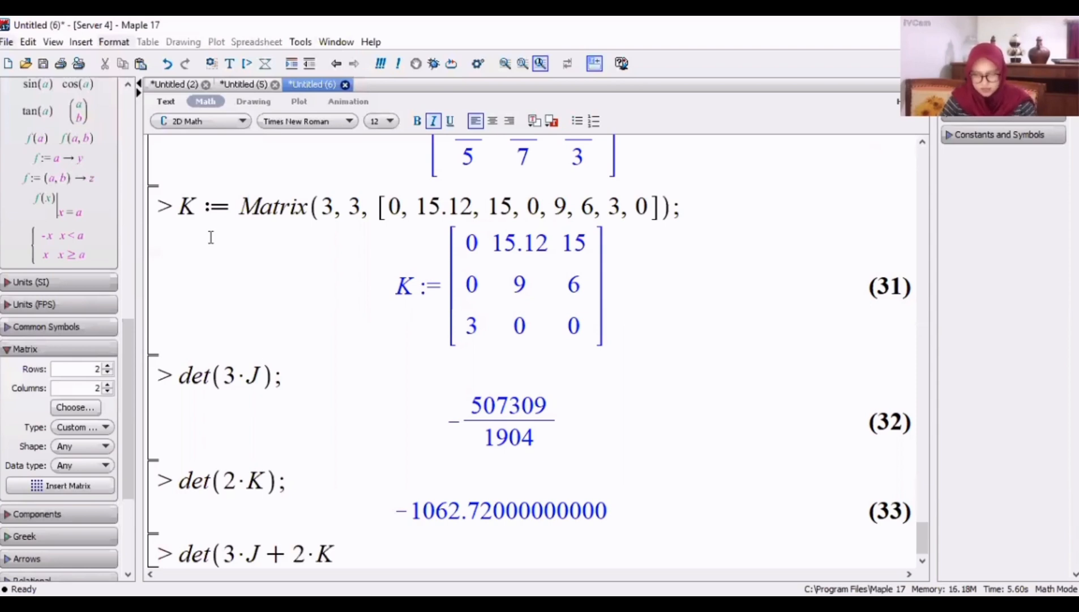
type(");")
key("Return")
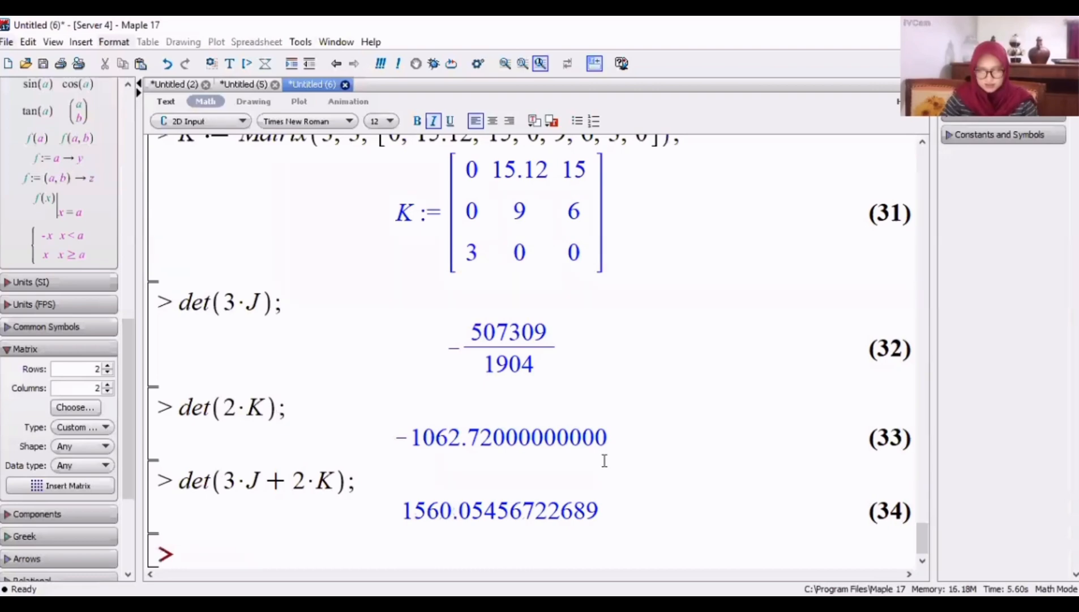
Step: Switch to the Word document and read the second example, adj(K - 1/2 L), with its worked Maple solution
key("alt+Tab")
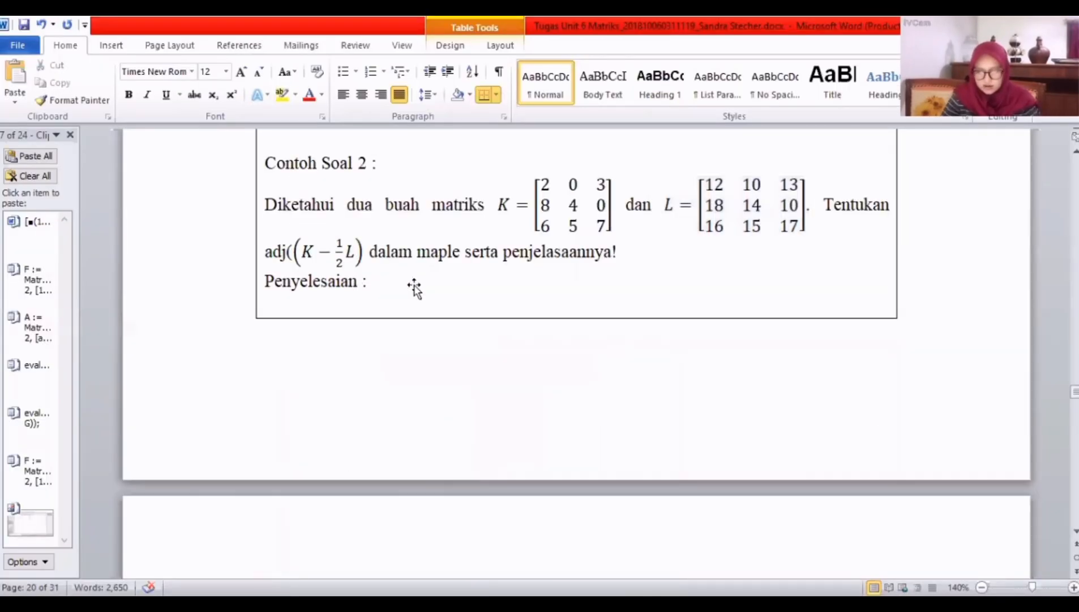
key("ctrl+v")
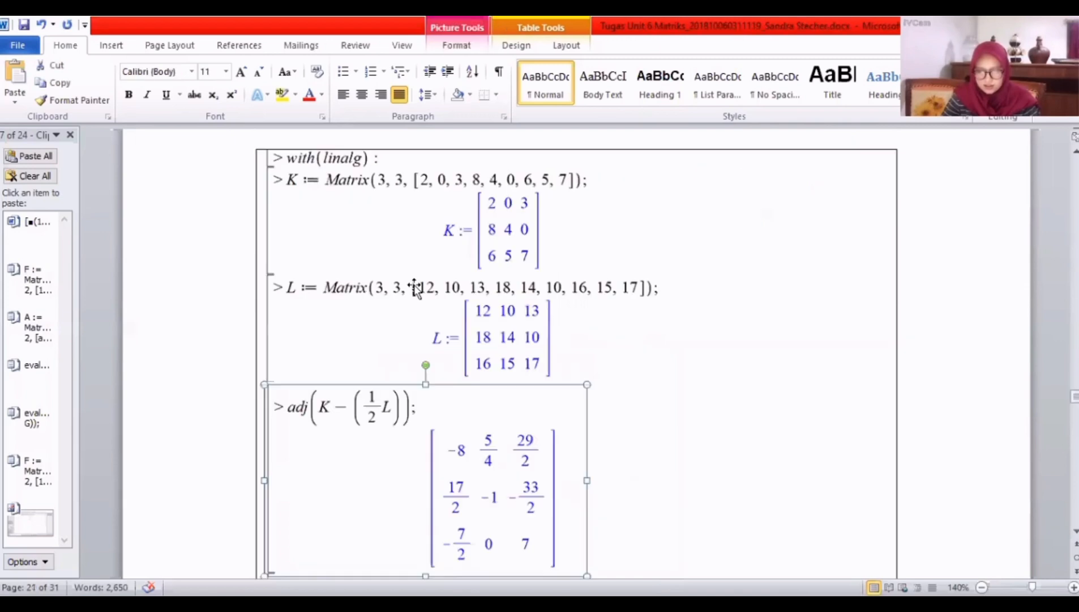
key("Down")
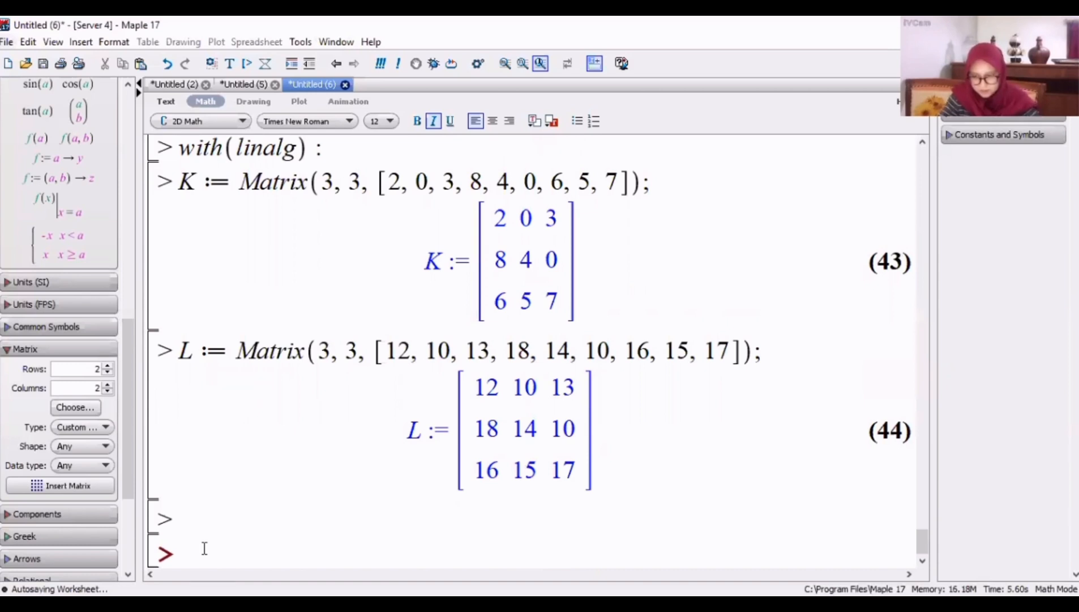
Step: In Maple, remove the extra empty prompt below the definition of L and return to the remaining prompt
type("E")
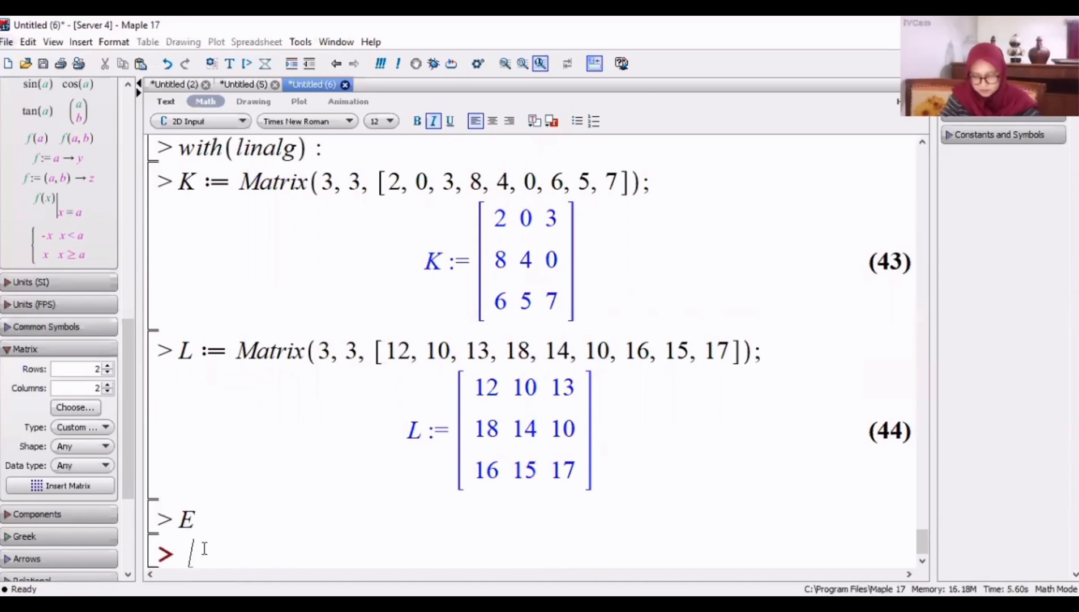
key("BackSpace")
key("BackSpace")
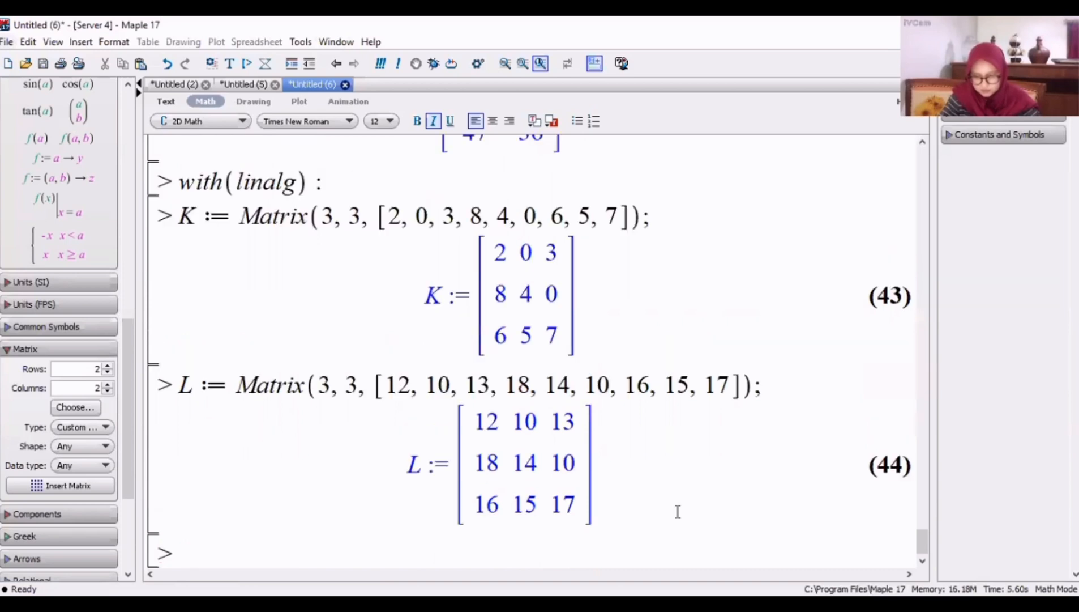
key("Up")
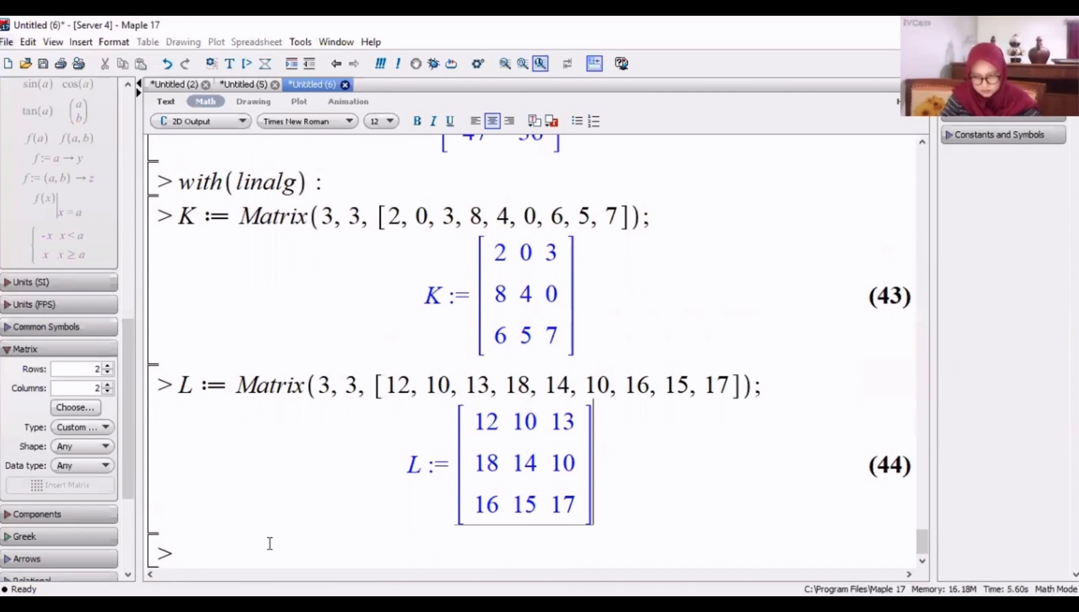
key("Down")
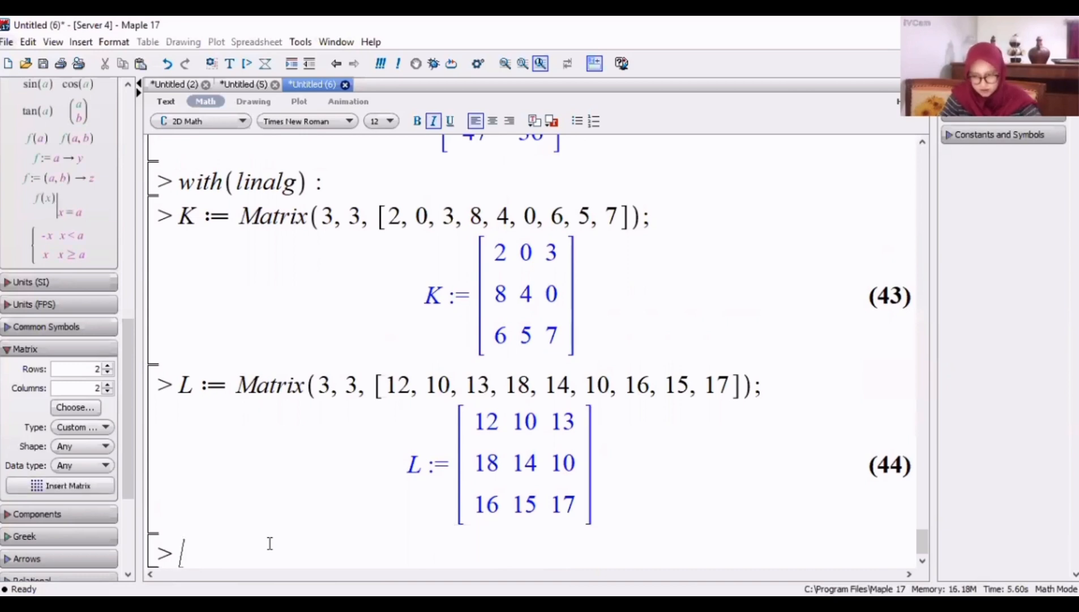
type("evalm(1")
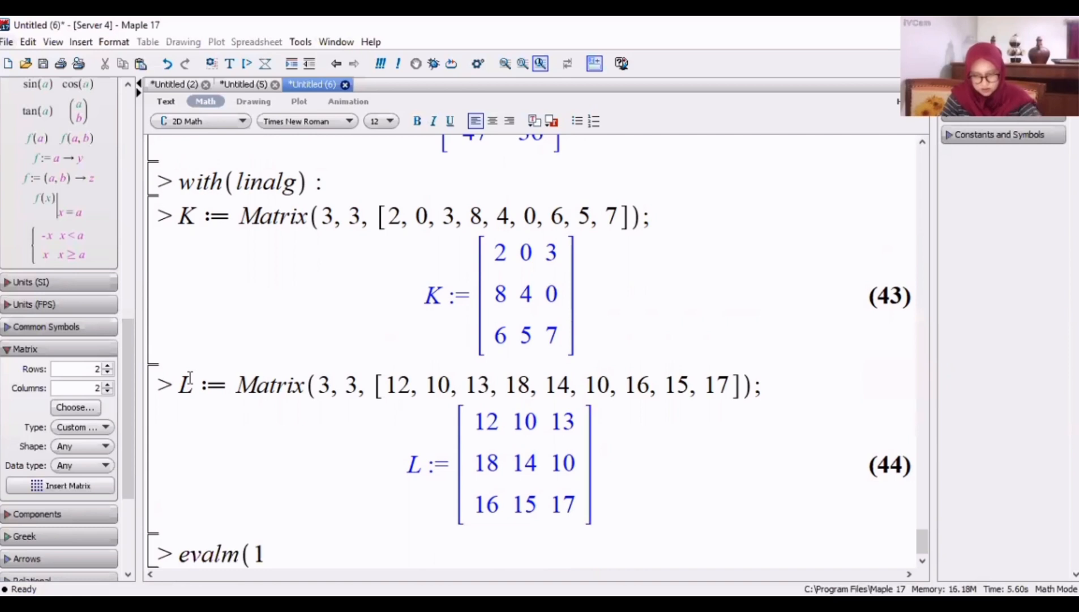
type("/2")
key("Right")
type("L)")
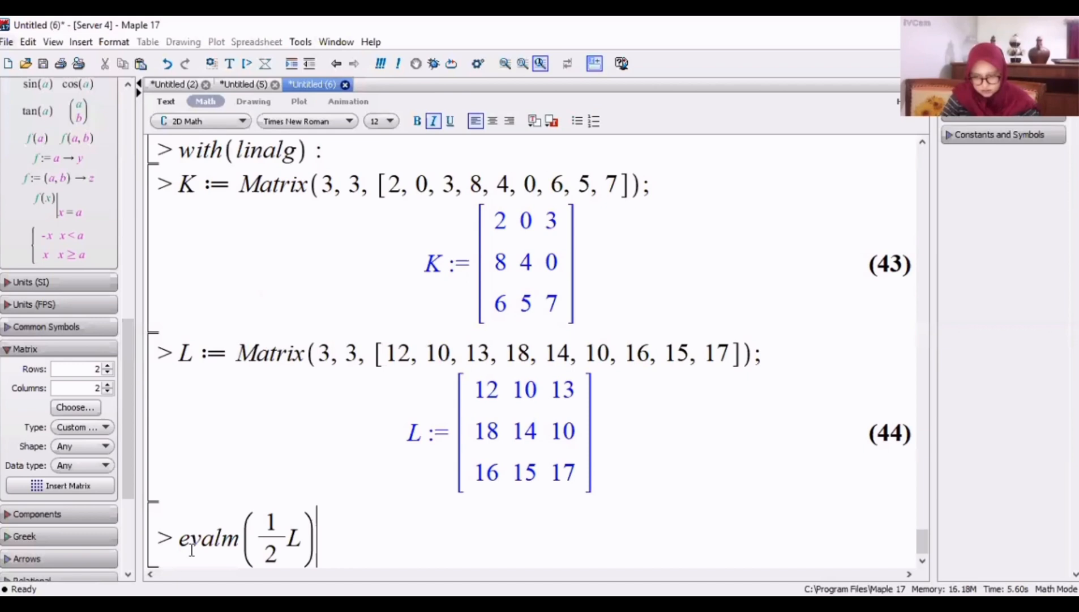
key("ctrl+z")
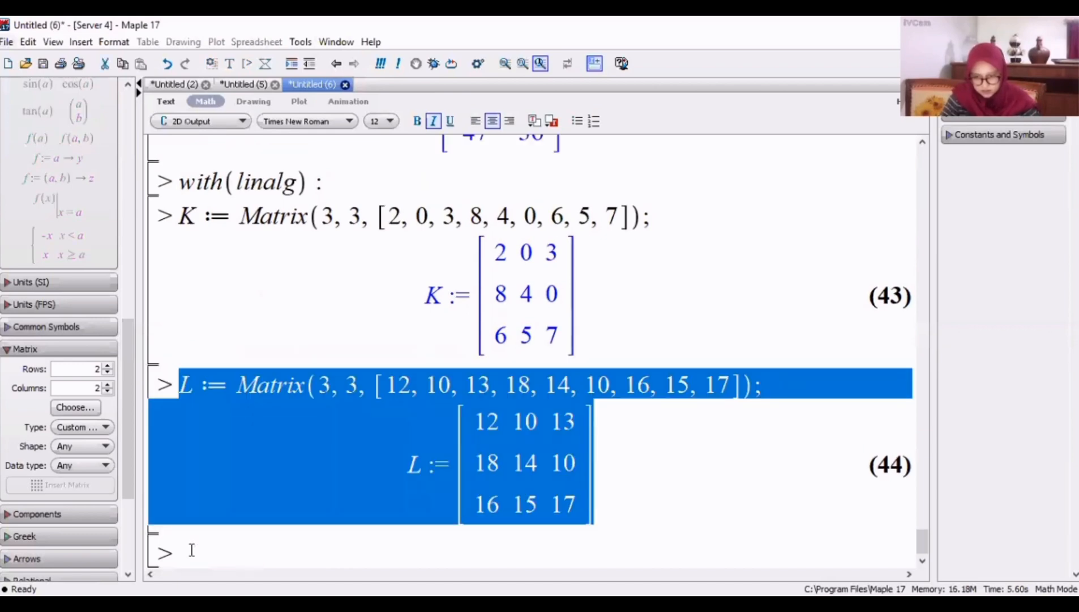
Step: Duplicate the definition of L below itself, replace the copied command with evalm(1/2 L); and evaluate it
key("ctrl+z")
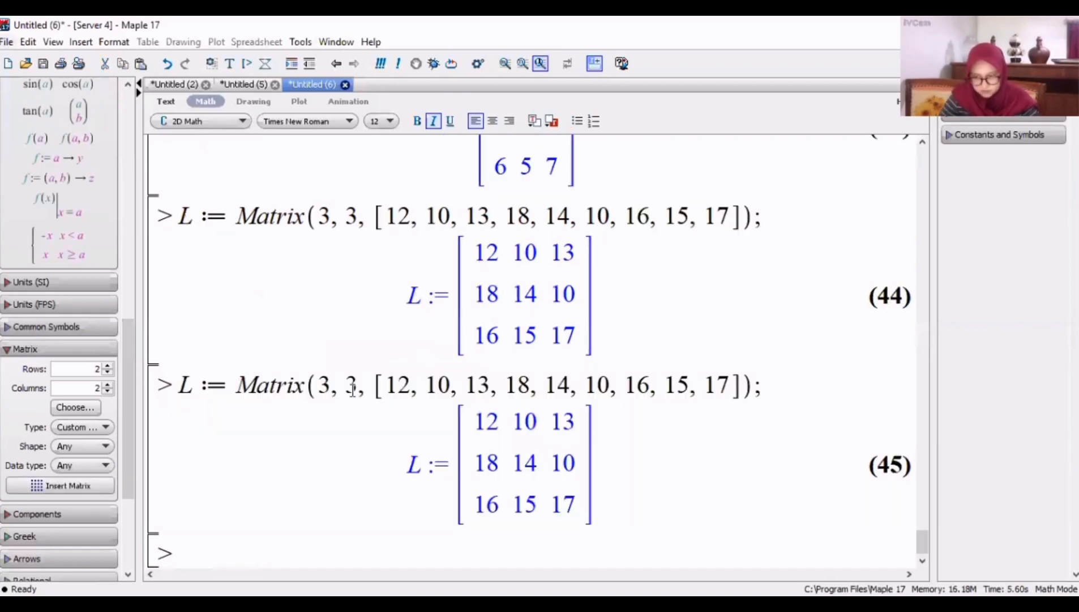
key("ctrl+z")
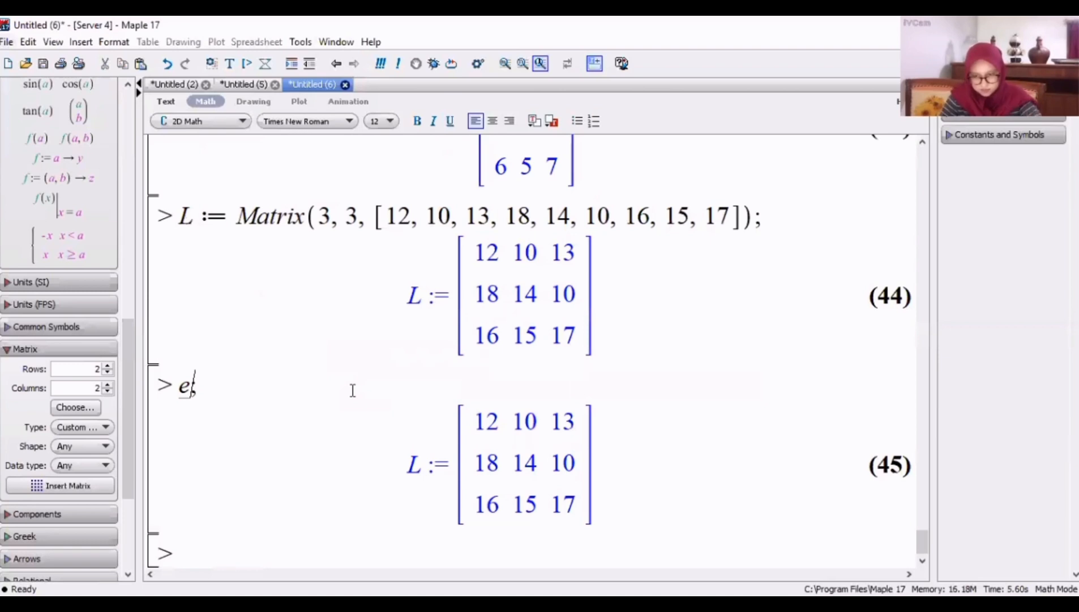
type("valm(1/2")
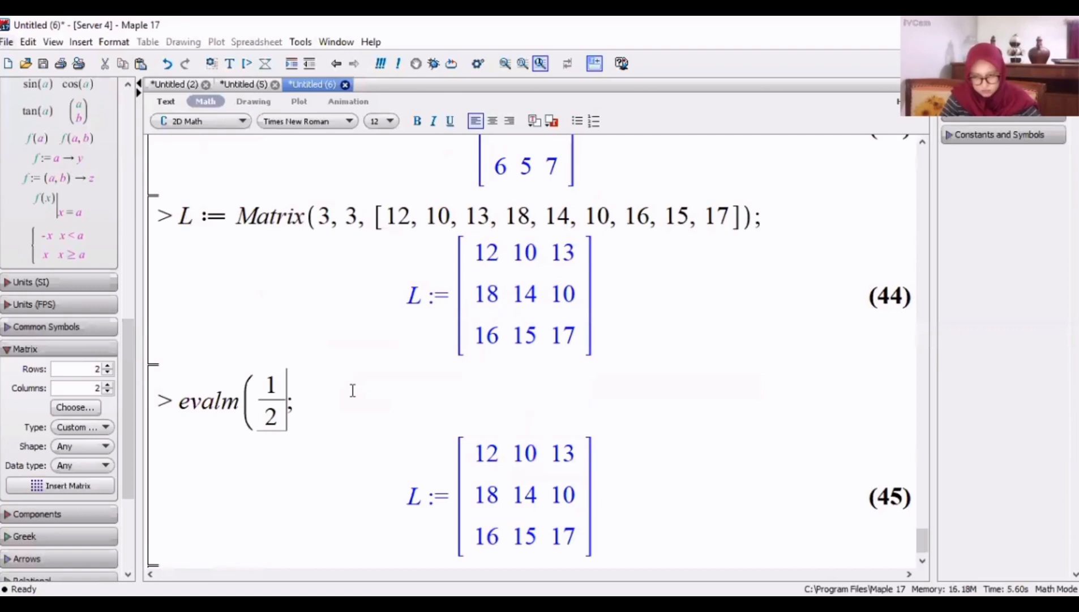
key("Right")
type("L)")
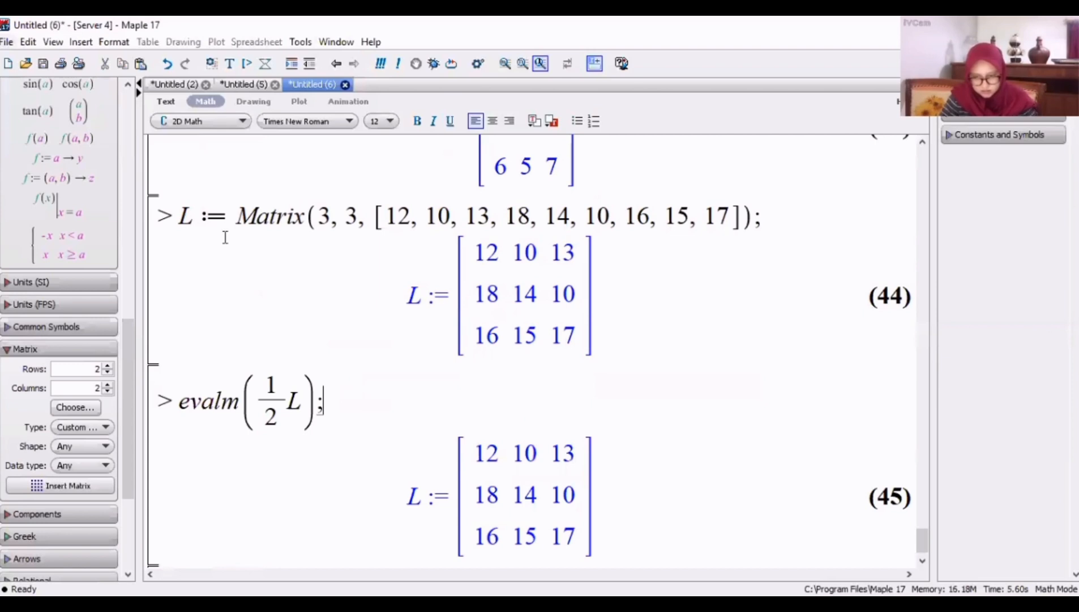
key("Return")
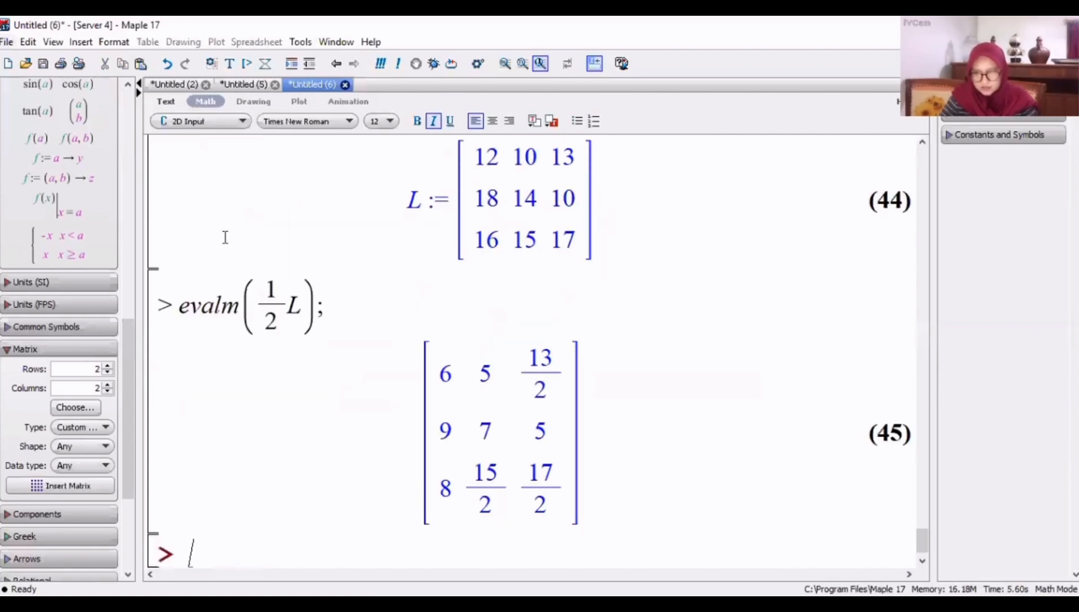
Step: Enter evalm(K - 1/2 L); at the prompt below the halved matrix and evaluate it
key("BackSpace")
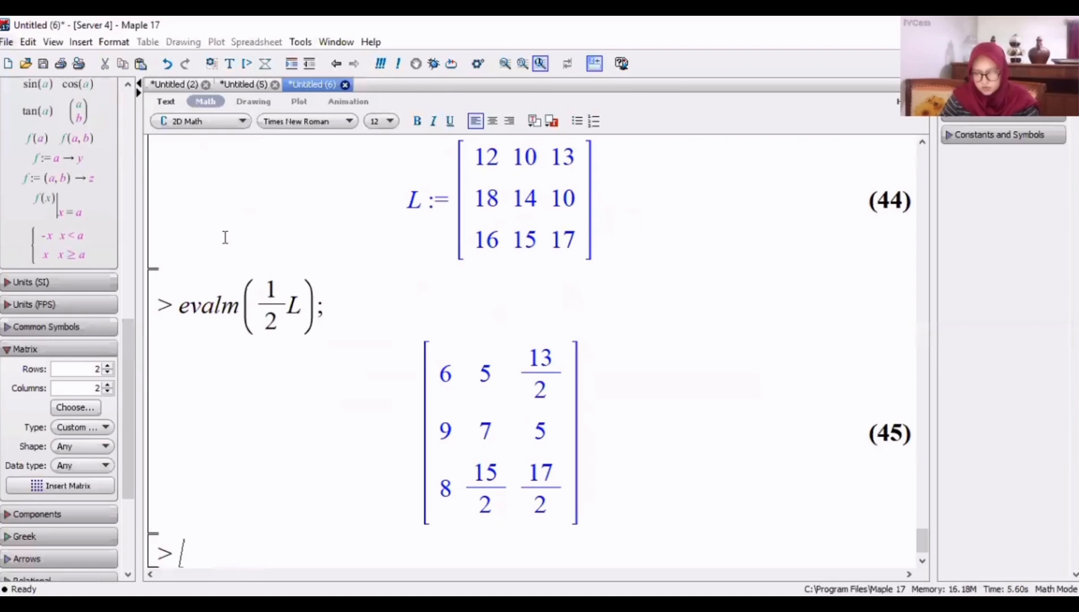
type("evalm")
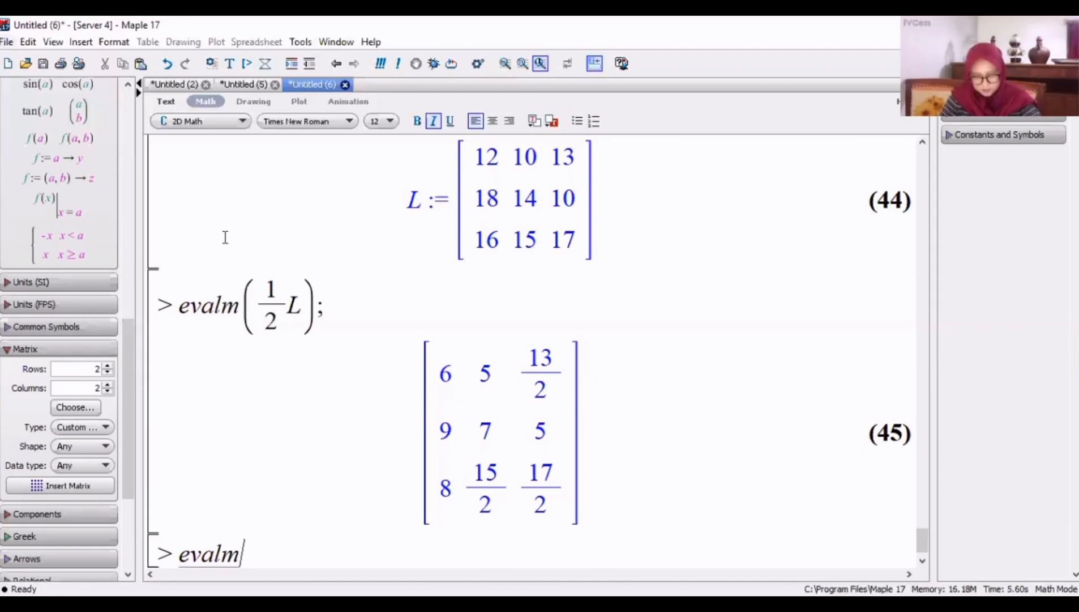
type("(K-1/2")
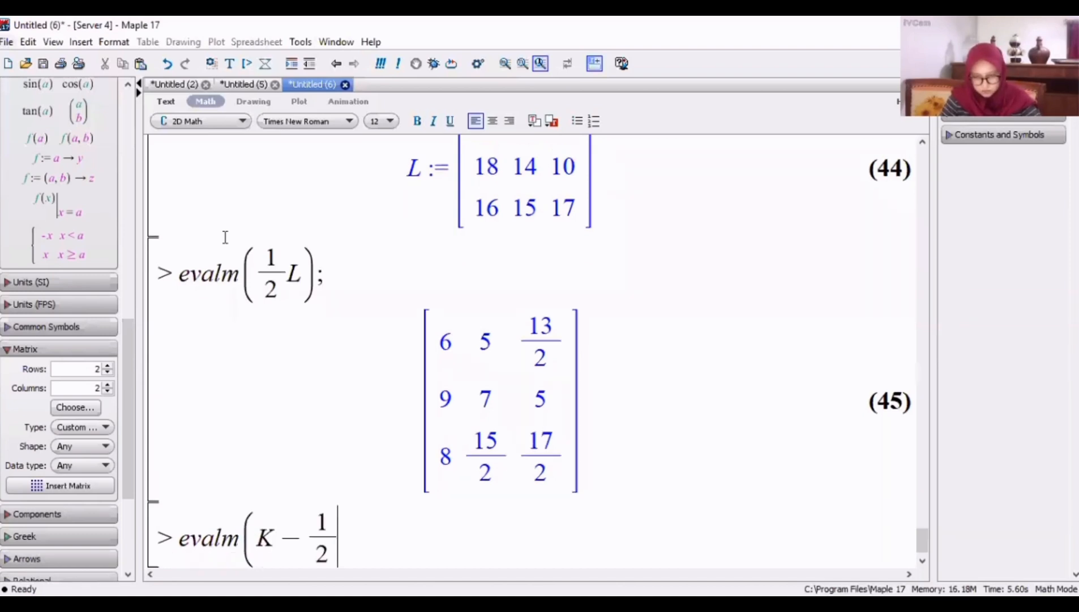
type("L")
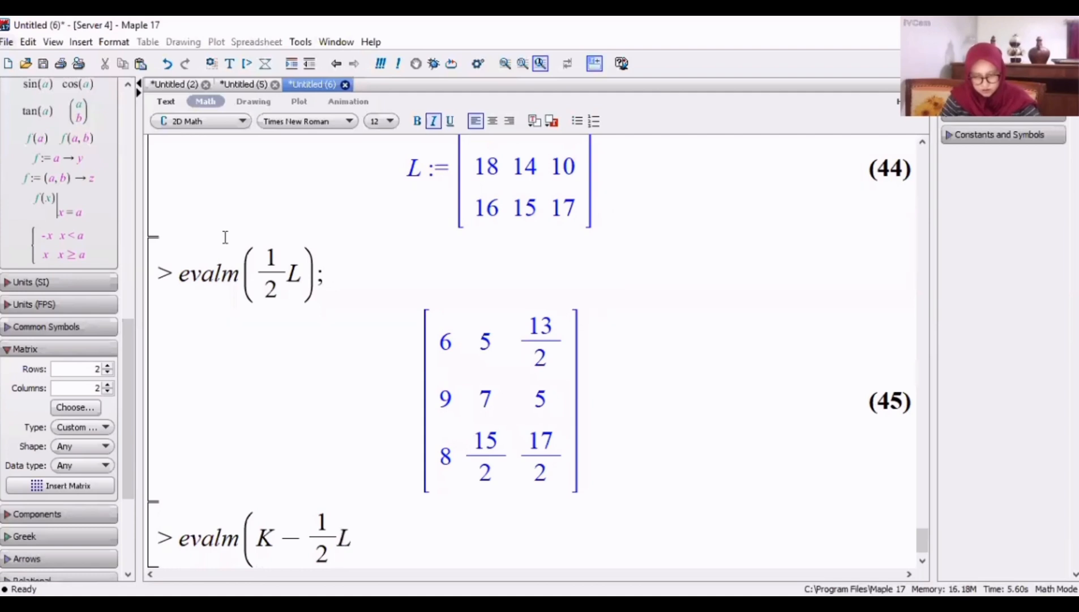
type(");")
key("Return")
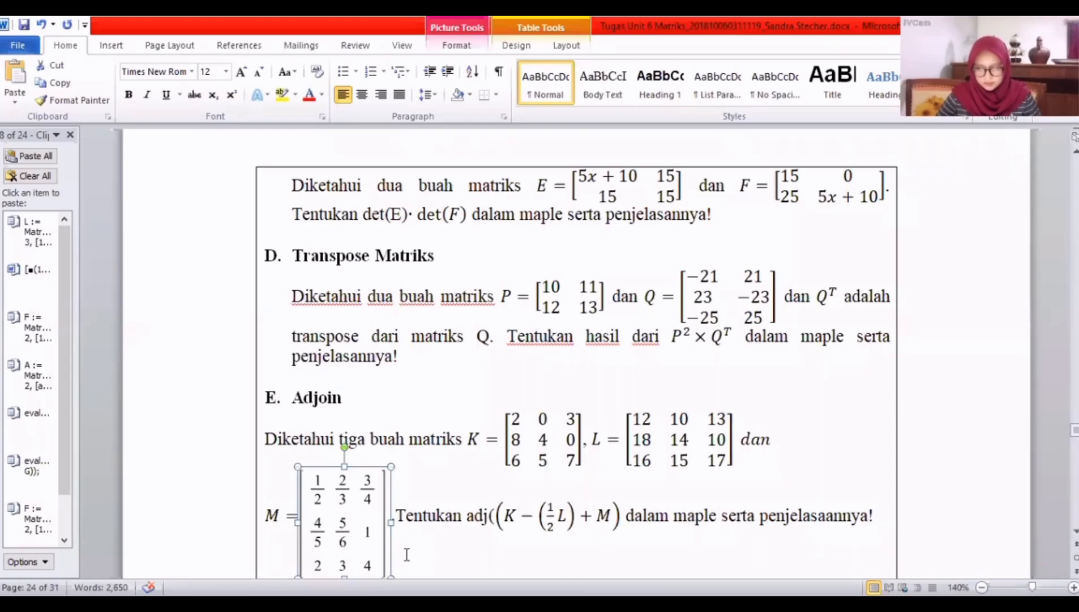
Step: Switch to Maple and, below with(linalg), define and evaluate K := Matrix(3, 3, [2, 0, 3, 8, 4, 0, 6, 5, 7]);
key("alt+Tab")
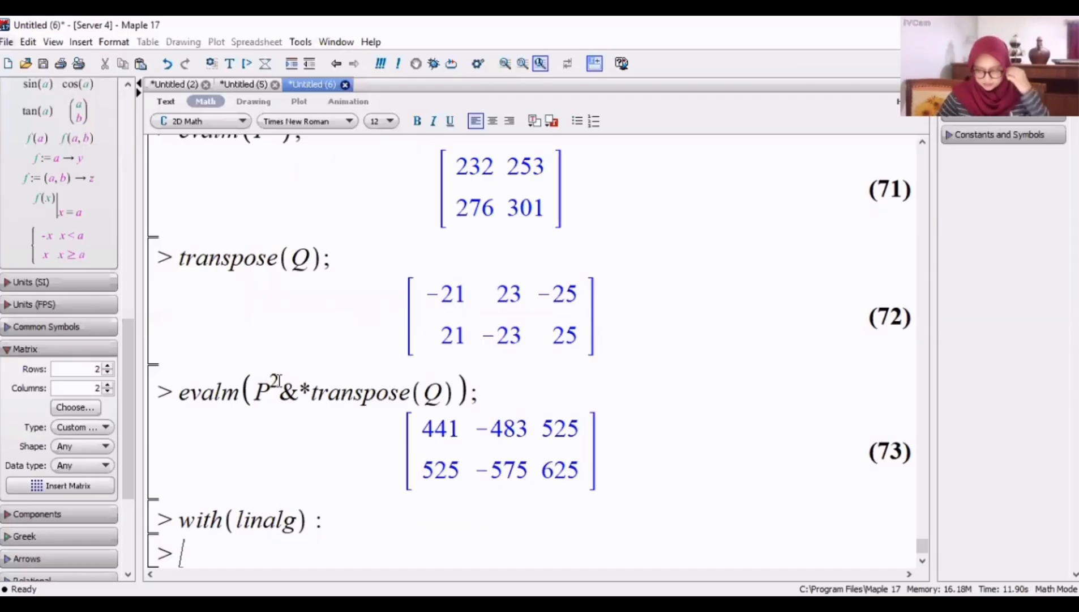
type("k")
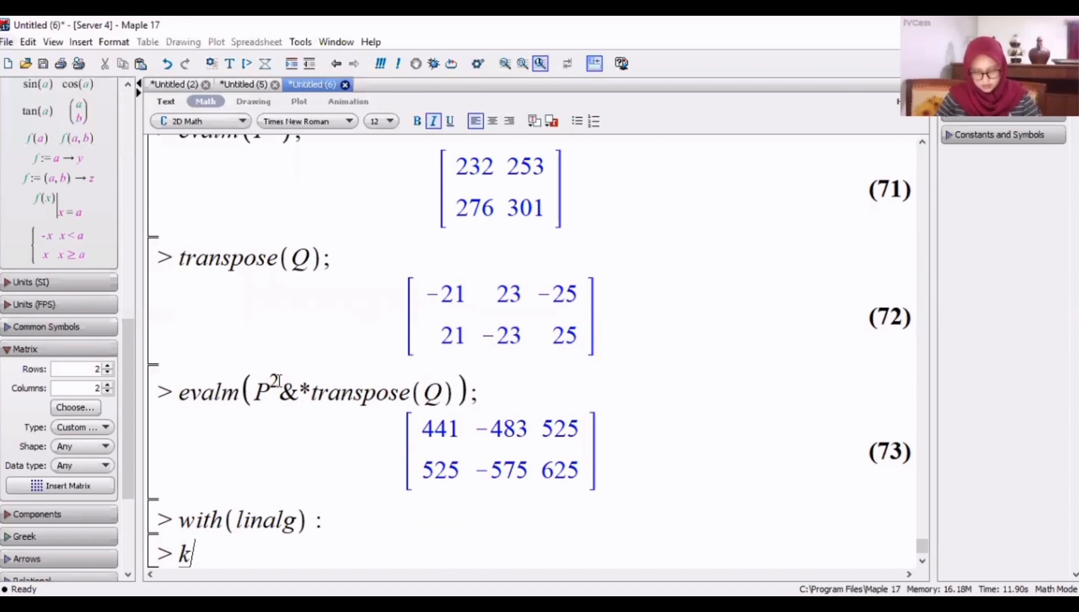
key("BackSpace")
type("K := Matr")
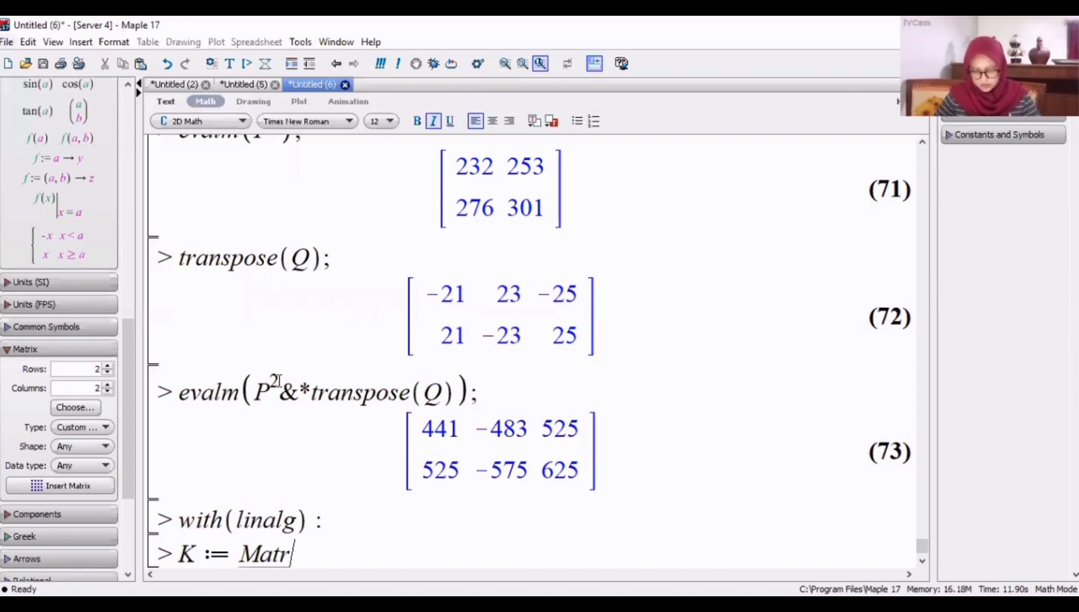
type("ix(3, 3")
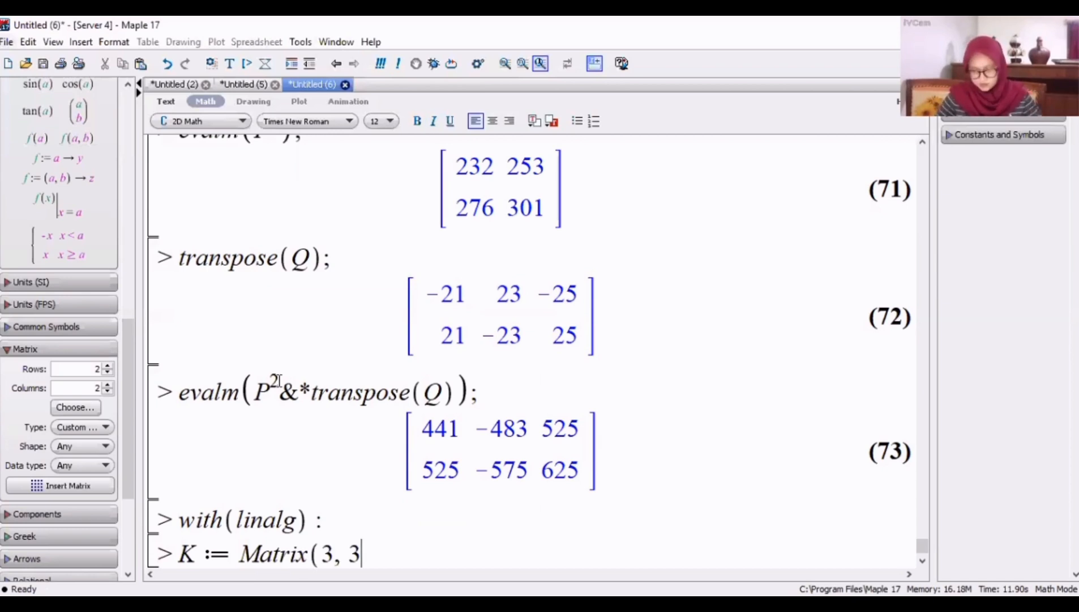
type(", [")
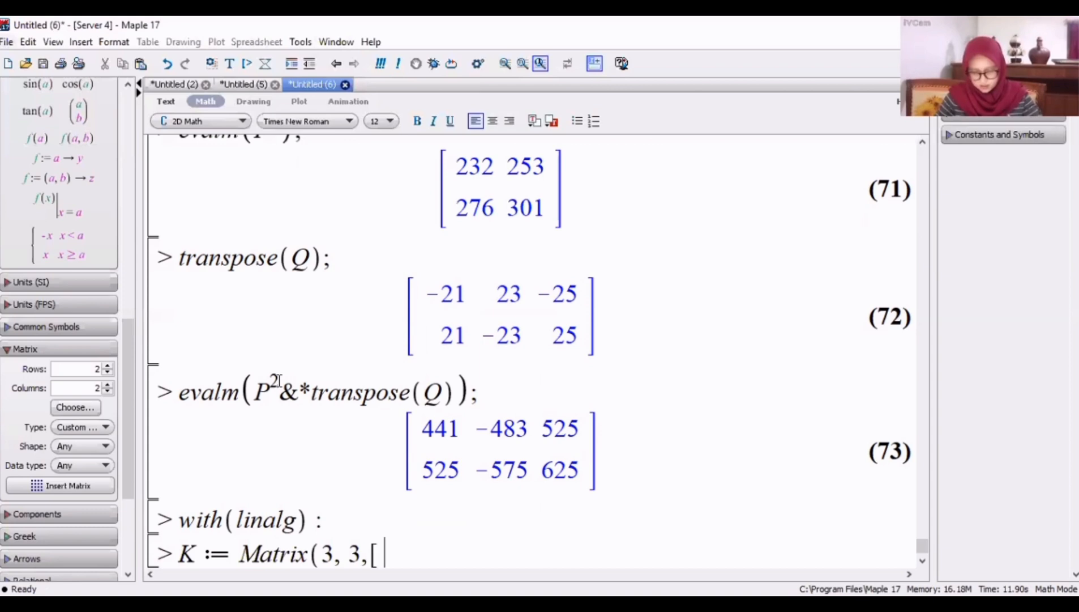
type("2, 0, 3, 8")
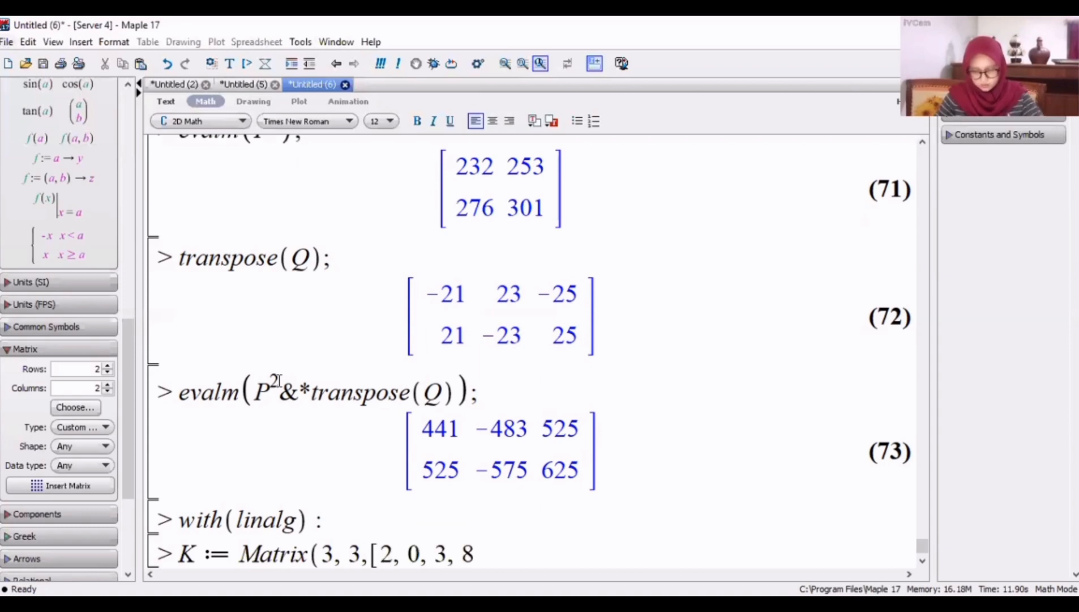
type(", 4, 0,")
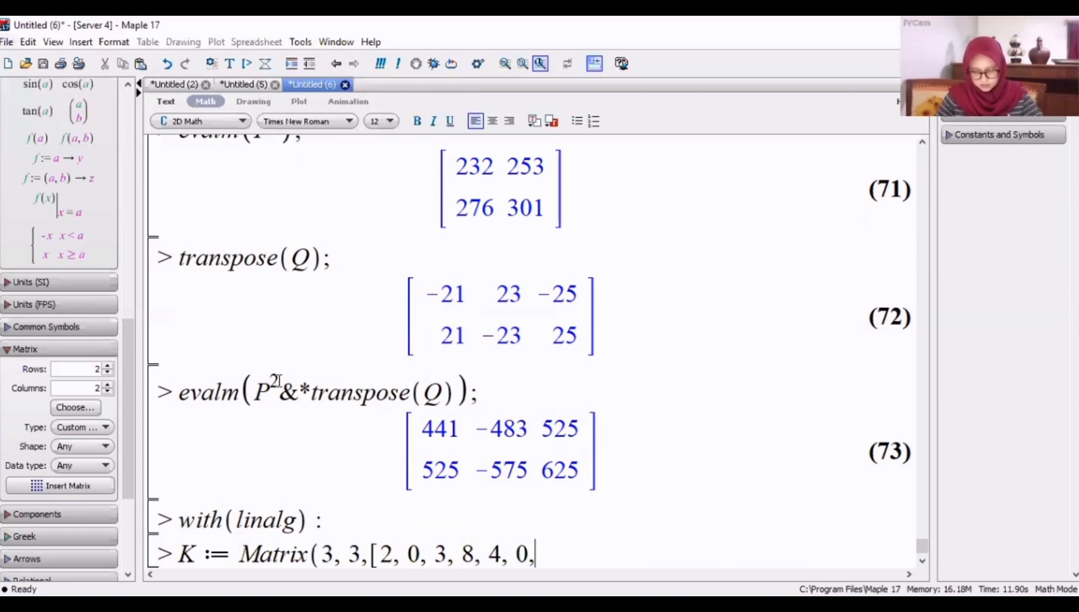
type(" 6, 5")
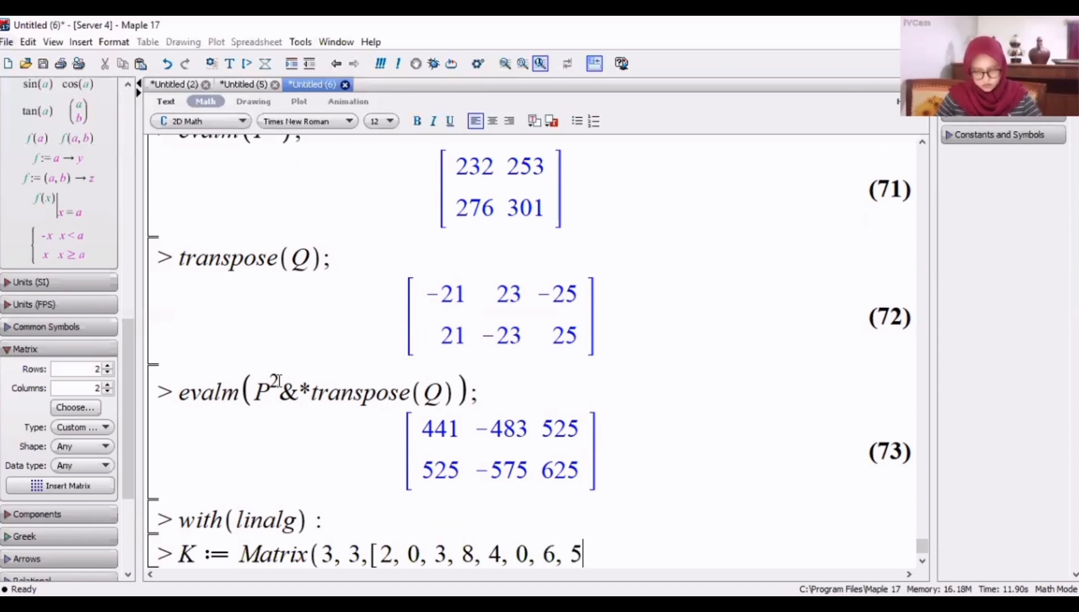
type(", 7]);")
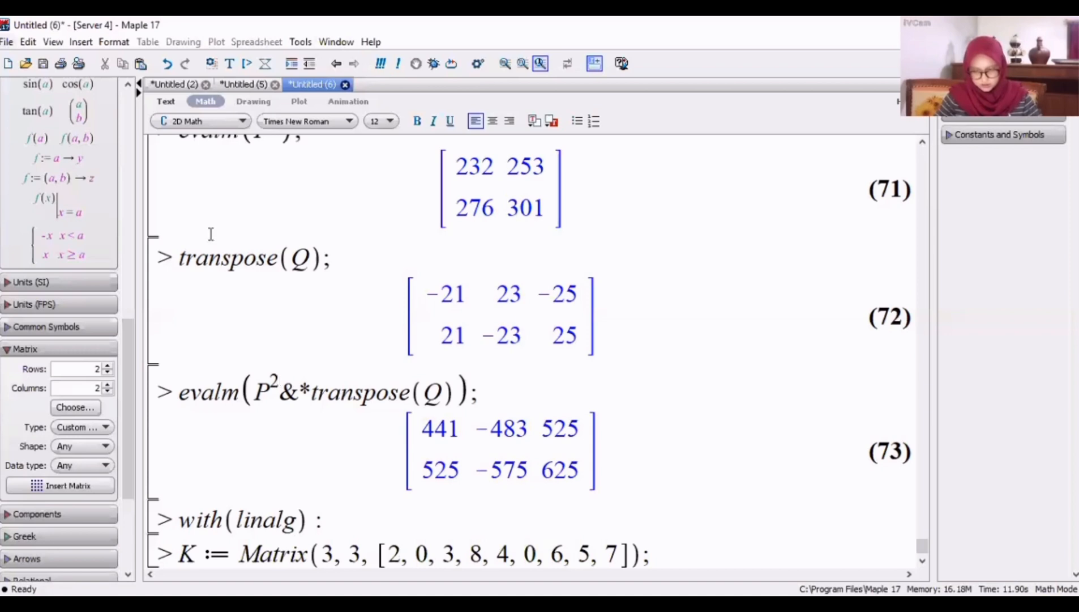
key("Return")
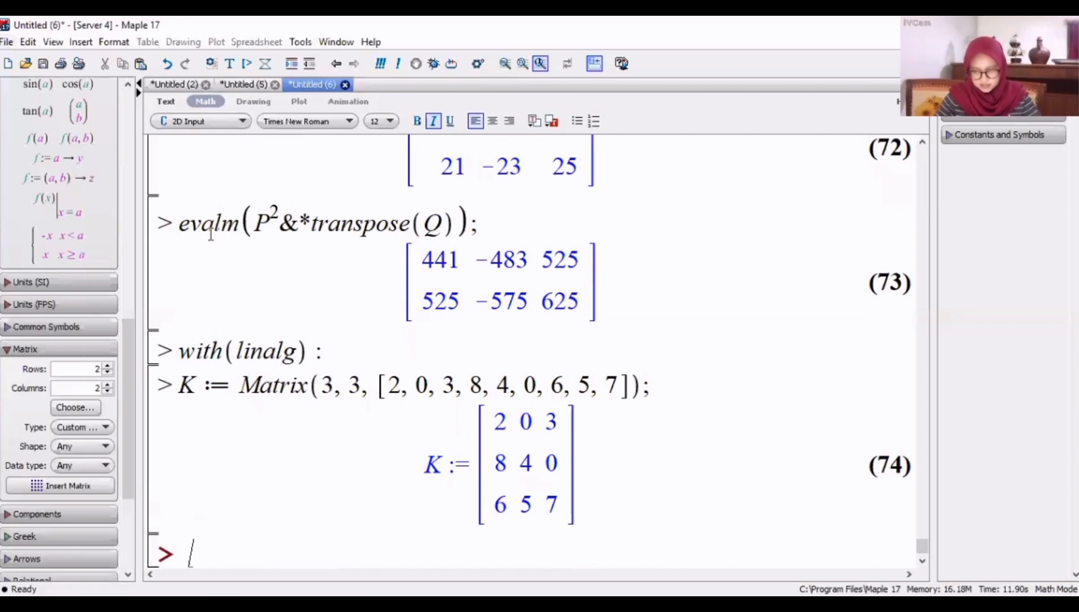
Step: Define L := Matrix(3, 3, [12, 10, 13, 18, 14, 10, 16, 15, 17]); at the prompt below K and evaluate it
type("L :")
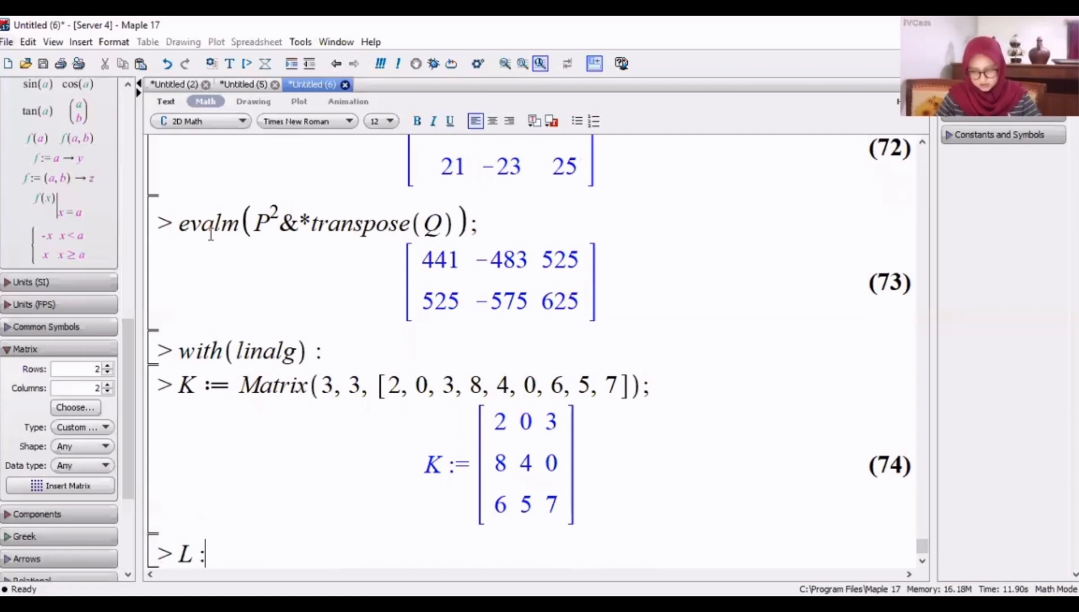
type("= Matrix(3, 3, ")
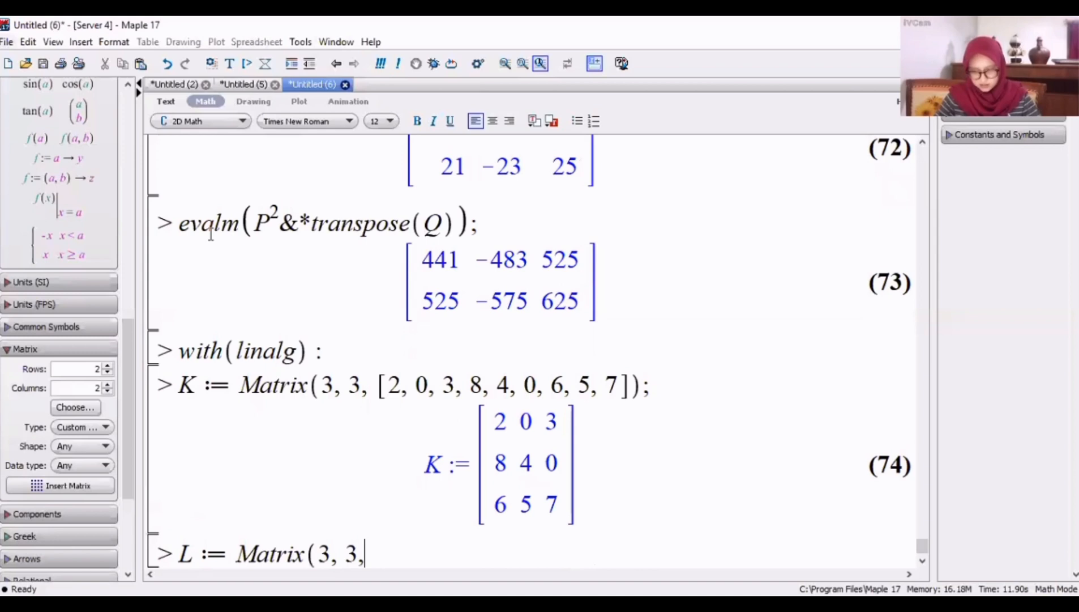
type("[12")
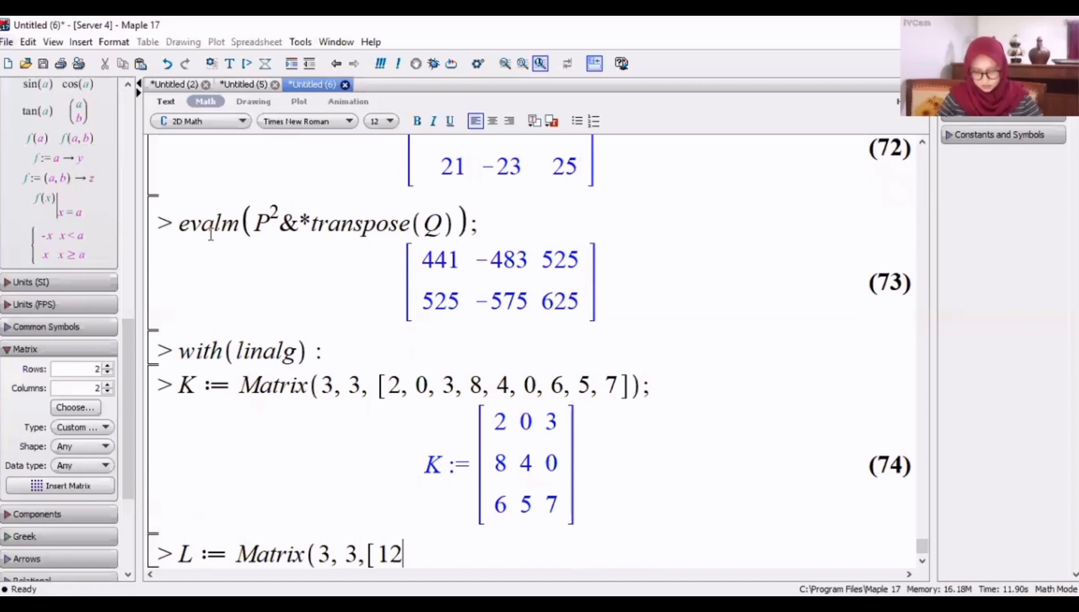
type(", 10, 13, 1")
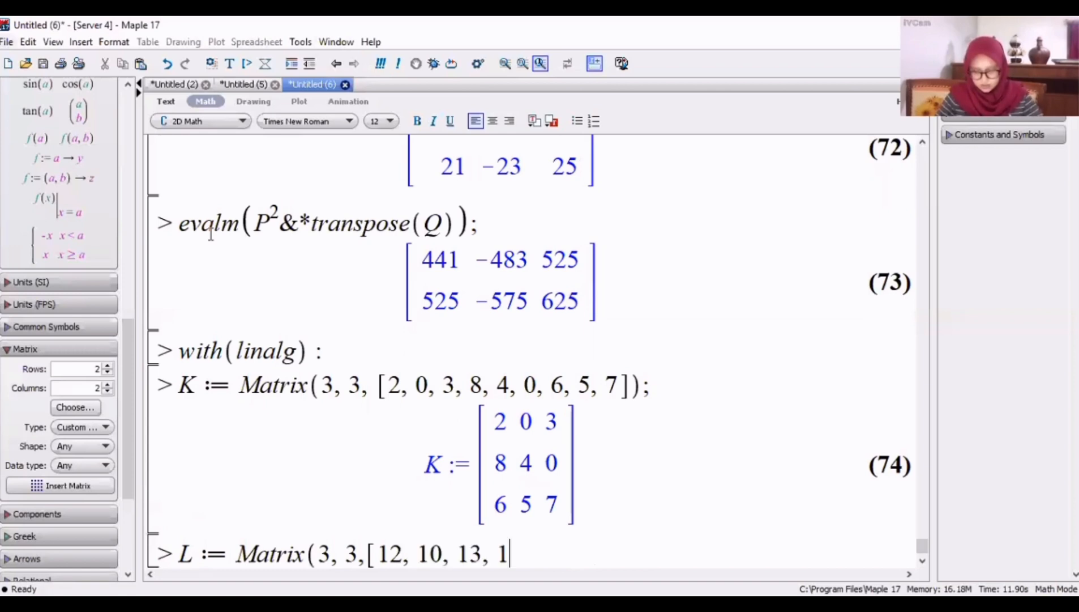
type("8, 14, 10, 16, 15,")
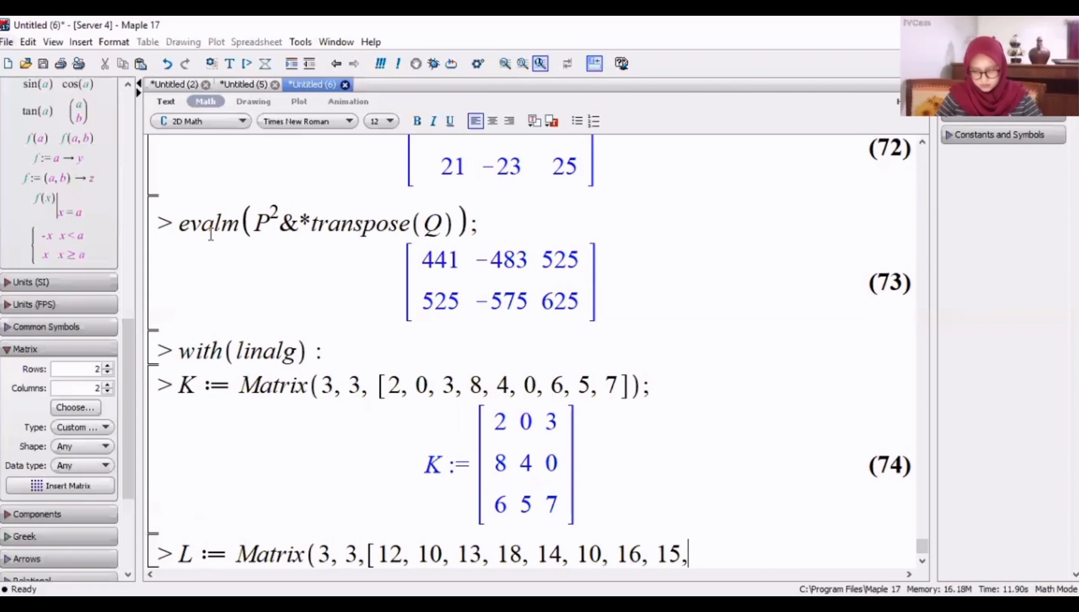
type(" 17]")
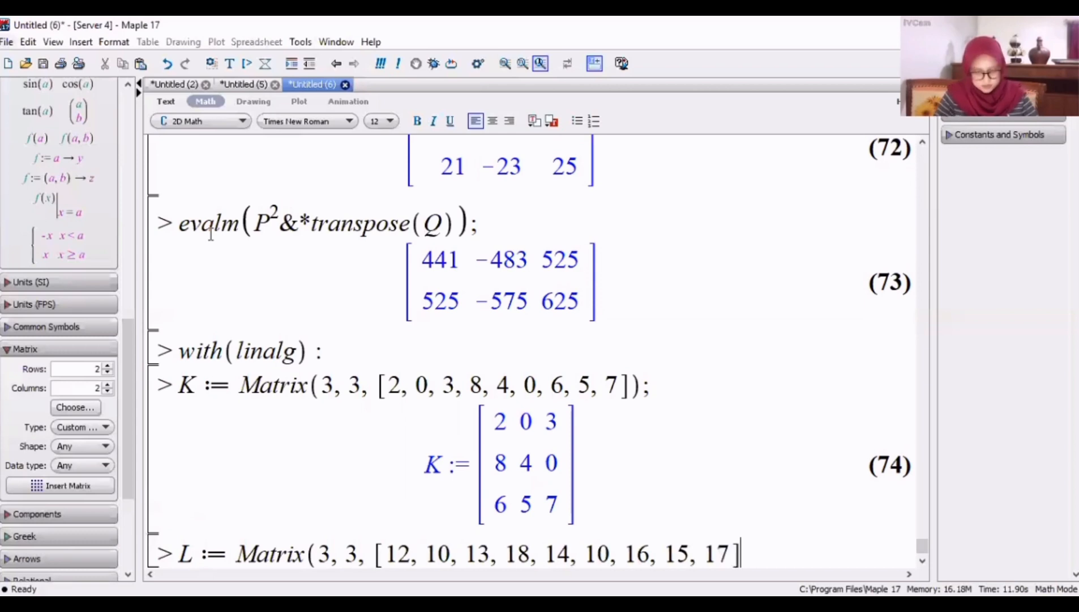
type(");")
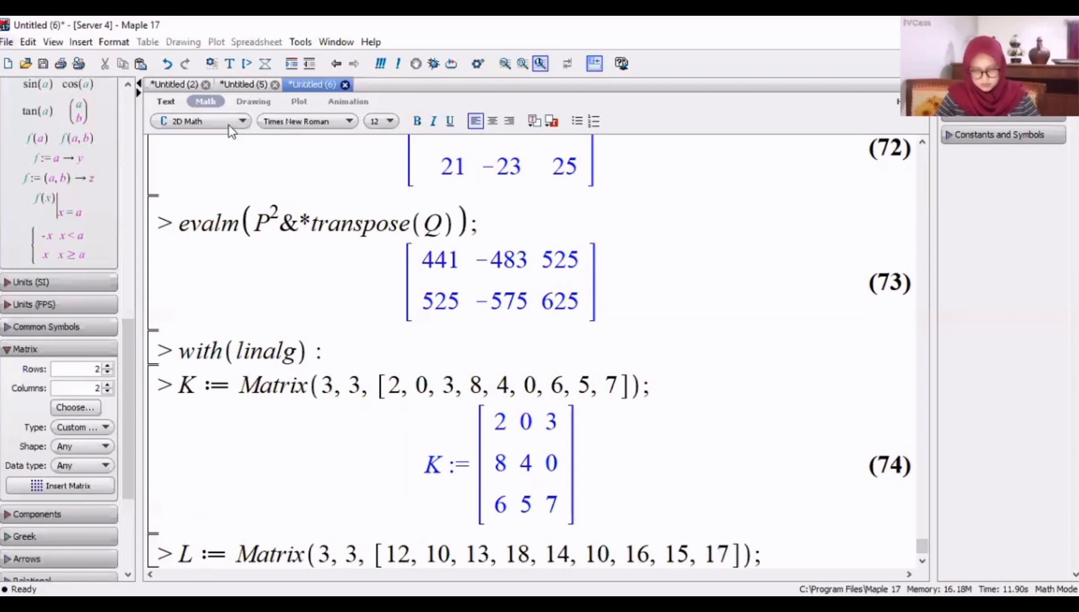
key("Return")
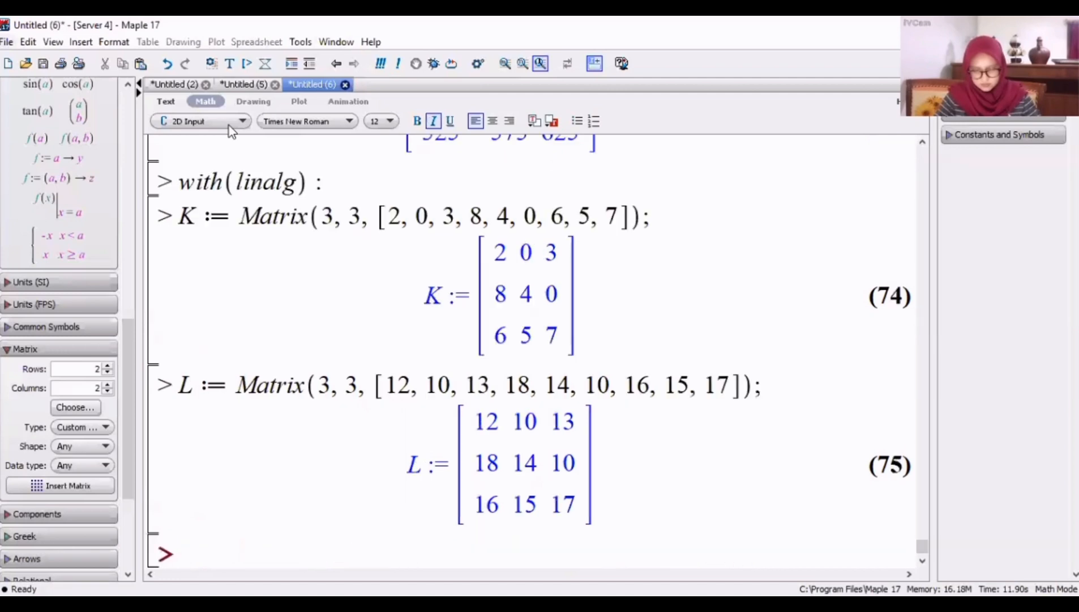
Step: Define M := Matrix(3, 3, [1/2, 2/3, 3/4, 4/5, 5/6, 1, 2, 3, 4]); in 2D math input below L and evaluate it
left_click(231, 128)
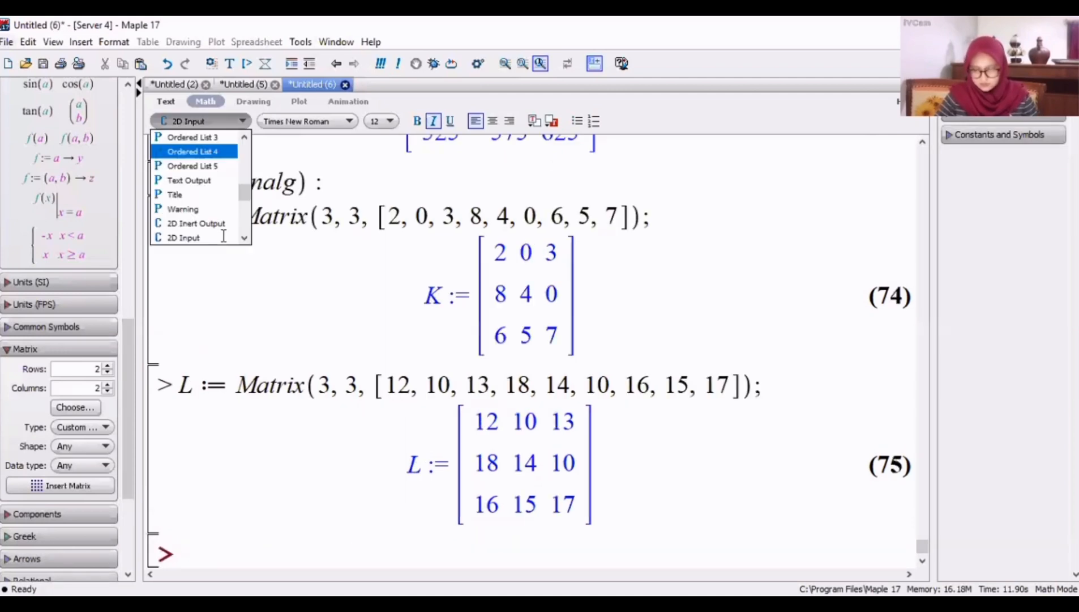
left_click(223, 236)
type("M := ")
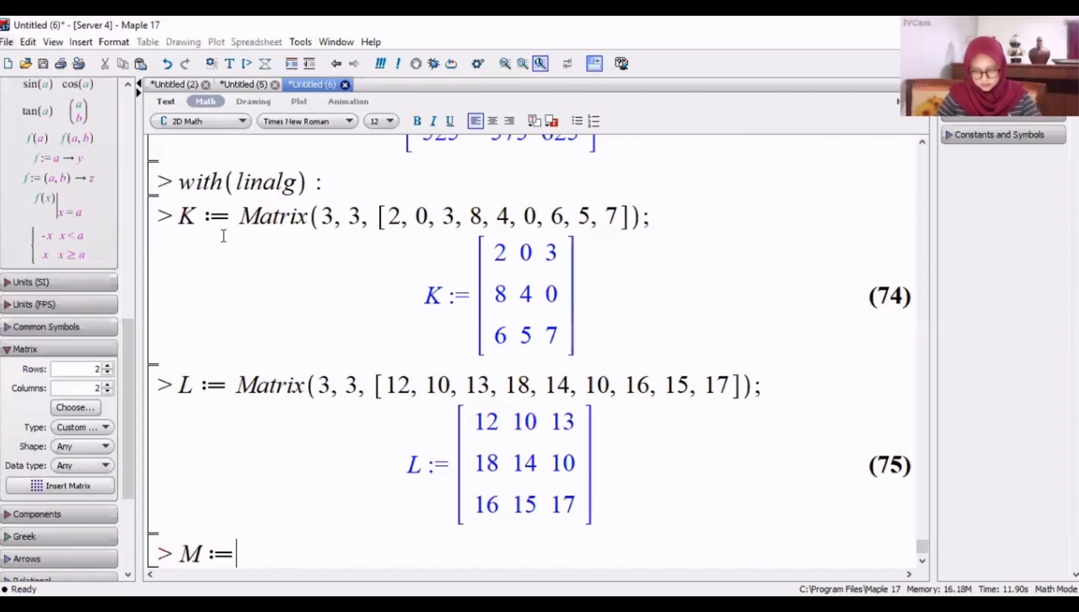
type("Matrix(3")
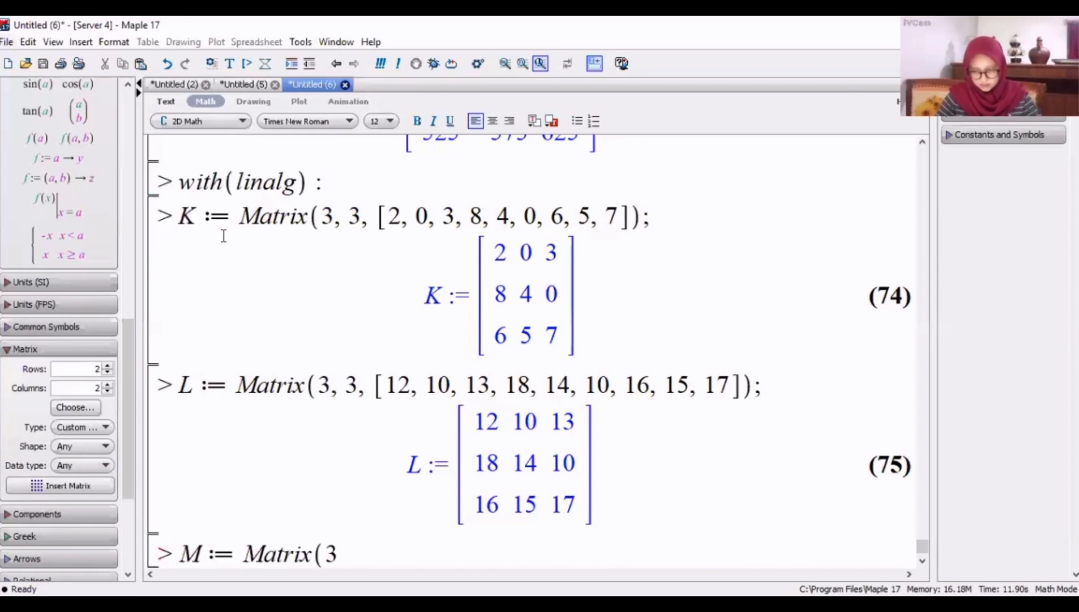
type(", 3,")
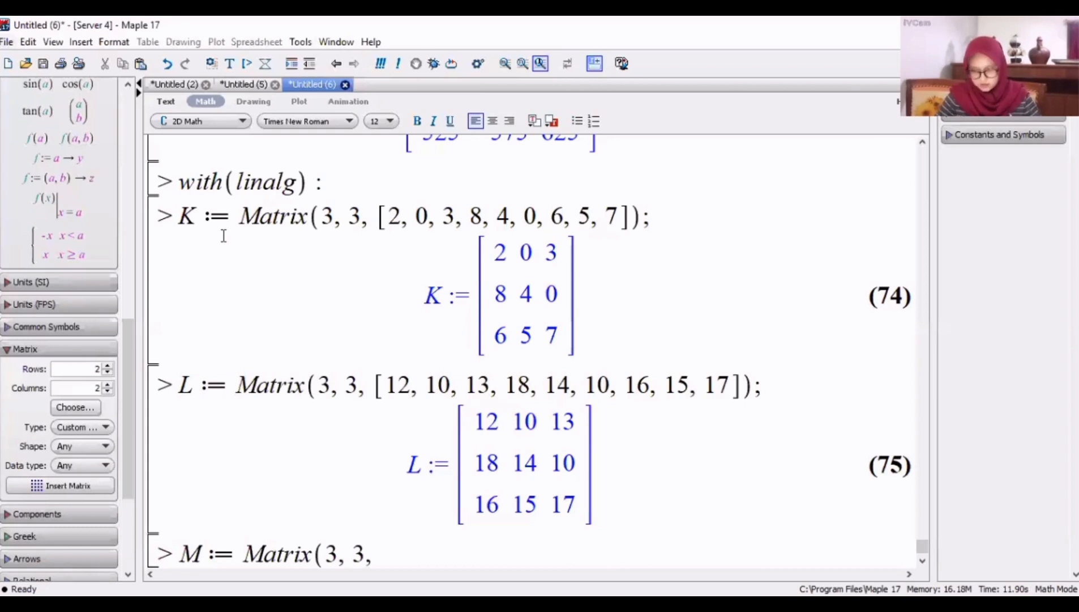
type("[")
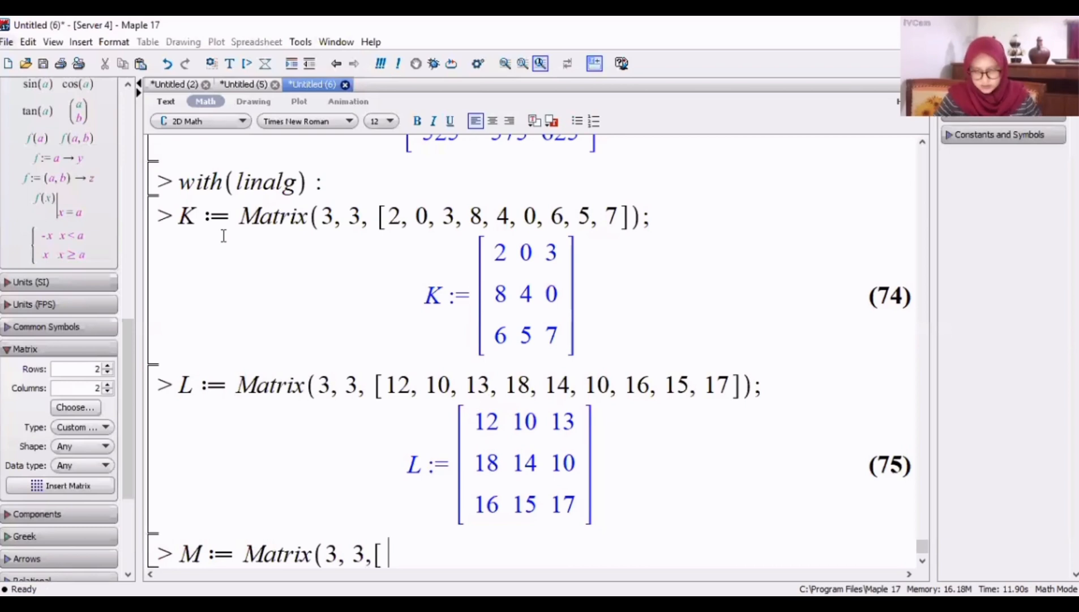
type("1/2")
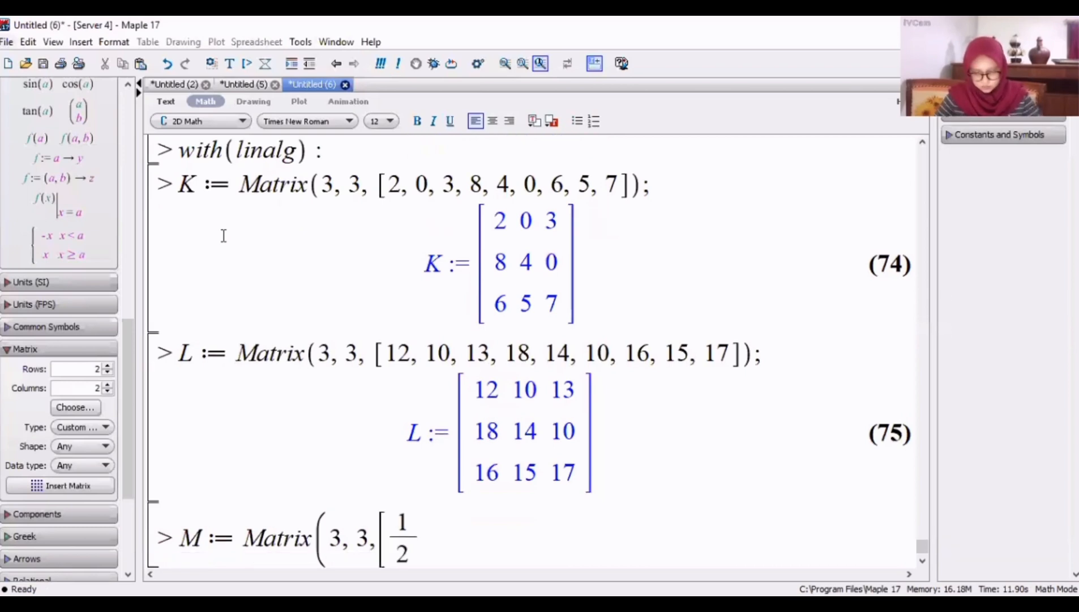
key("Right")
type(", 2/3")
key("Right")
type(", 3/4")
key("Right")
type(", 4")
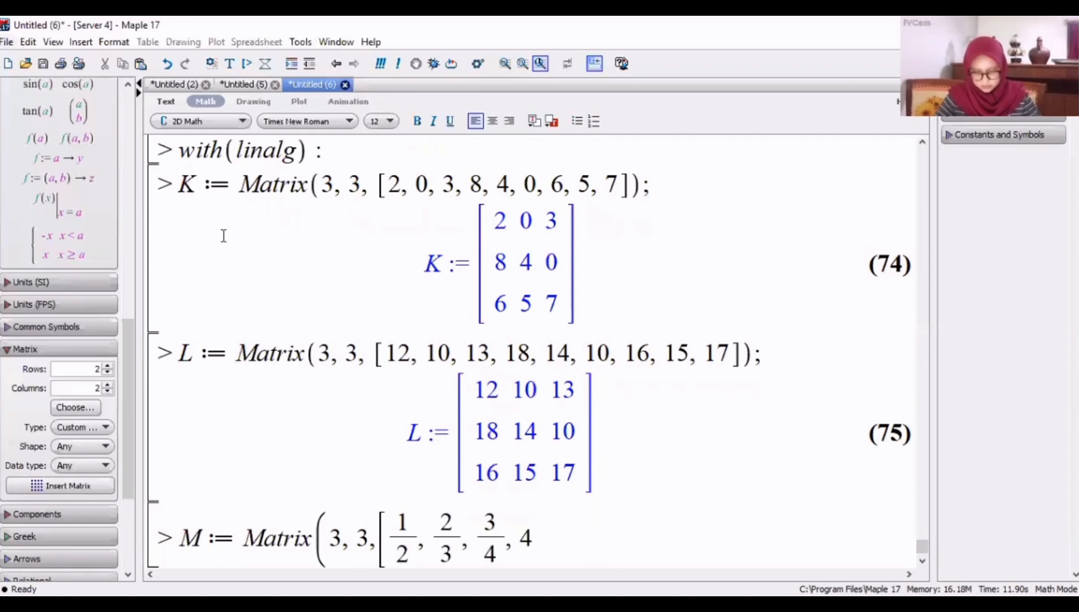
type("/5")
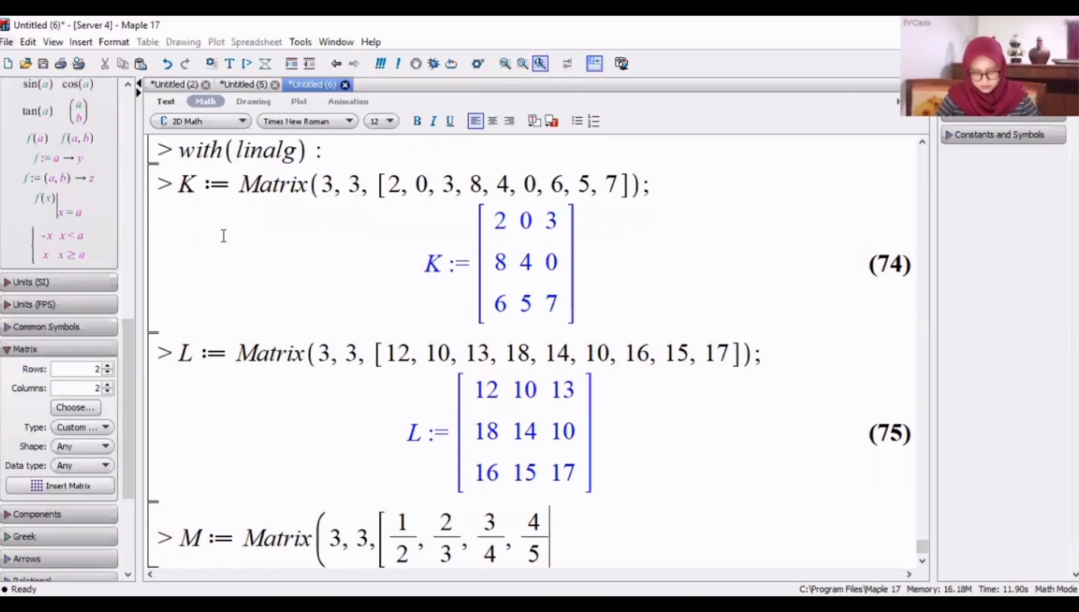
type(", 5/6")
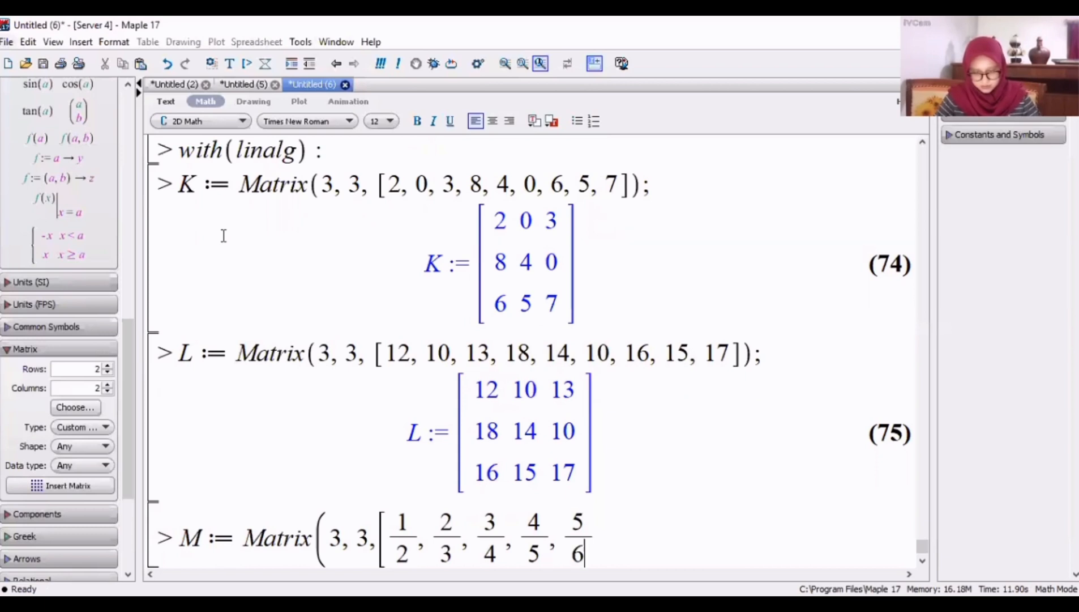
key("Right")
type(", 1, 2, 3, 4]);")
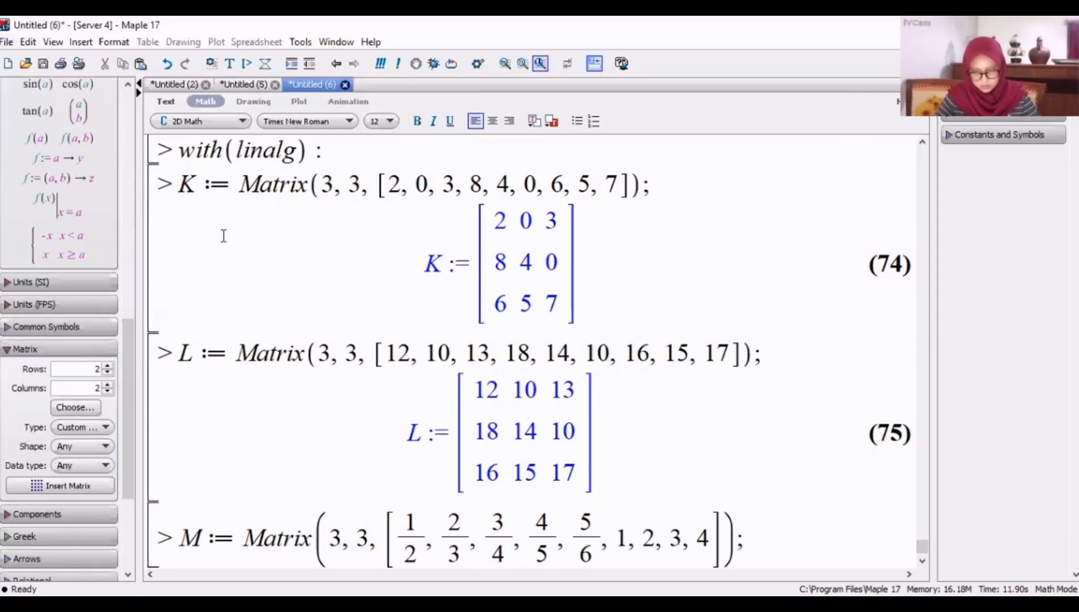
key("Return")
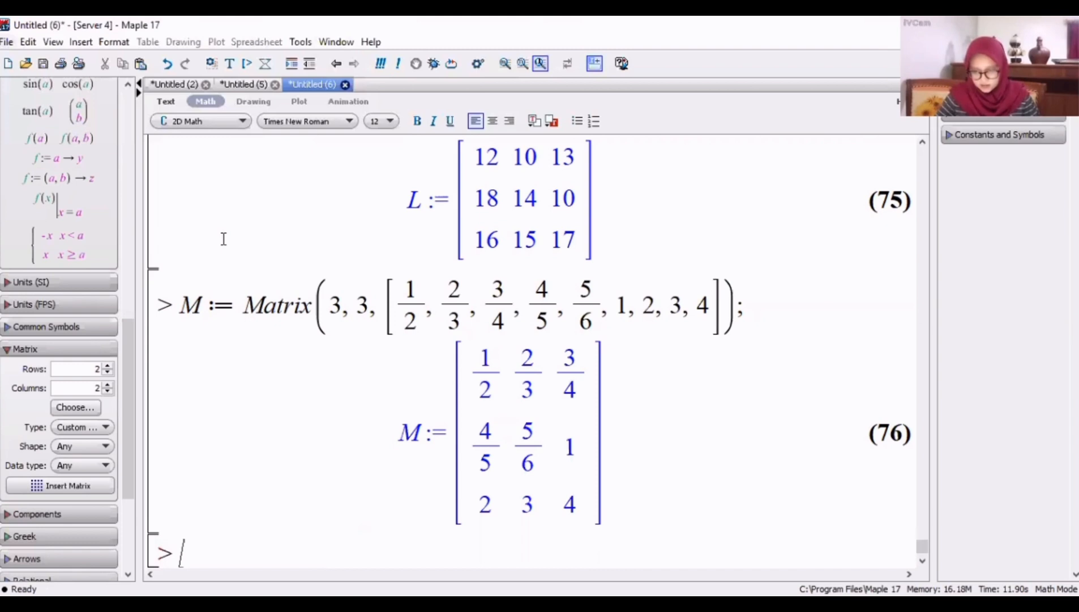
Step: Enter adj(K - (1/2 L) + M); at the prompt below matrix M and evaluate it
type("adj(")
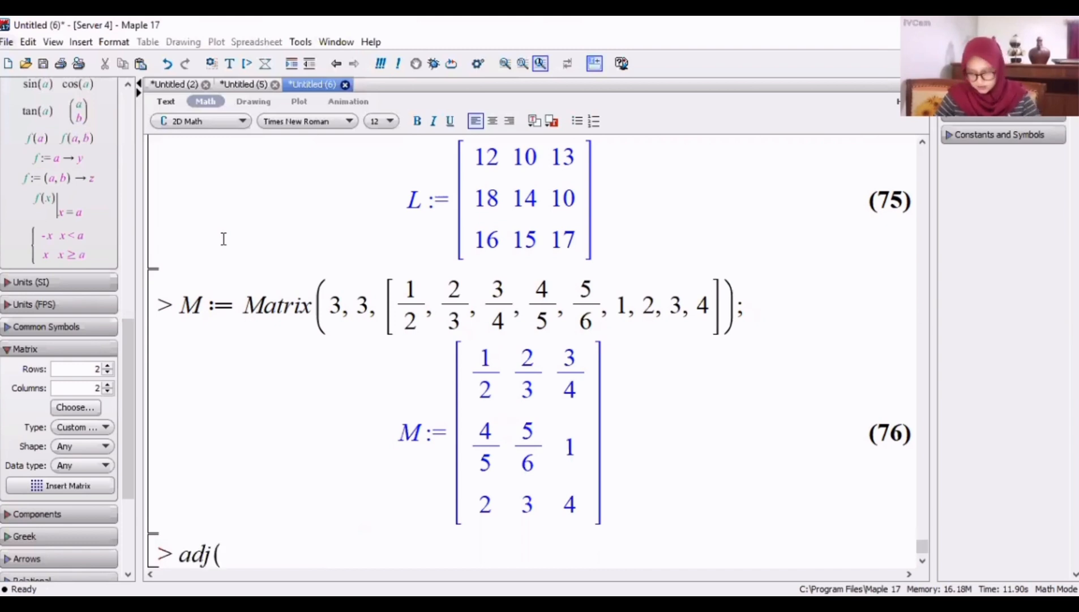
type("K-")
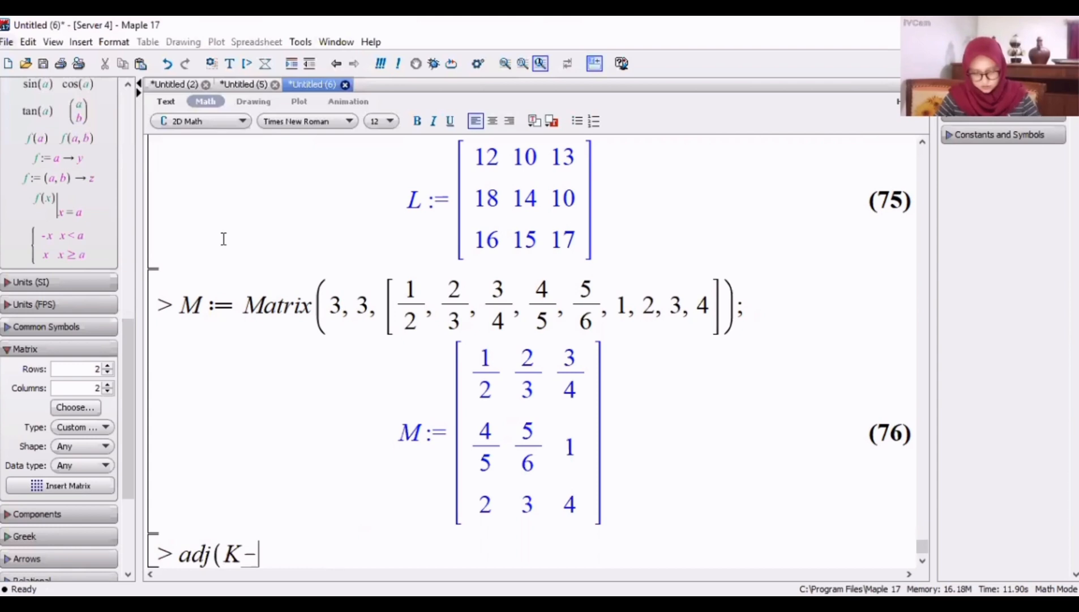
type("(1/2")
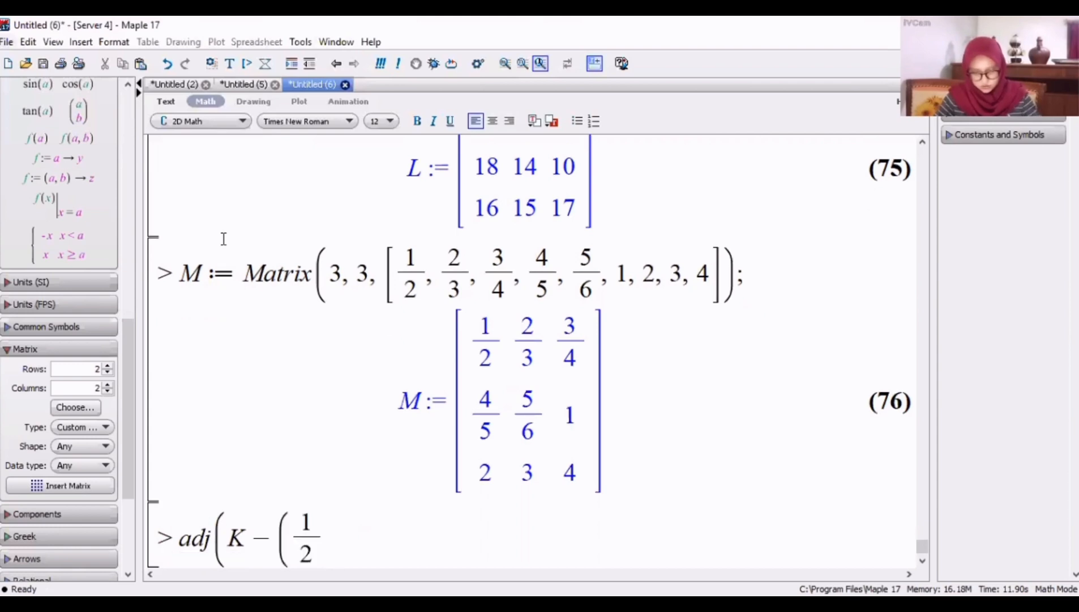
key("Right")
type("L)")
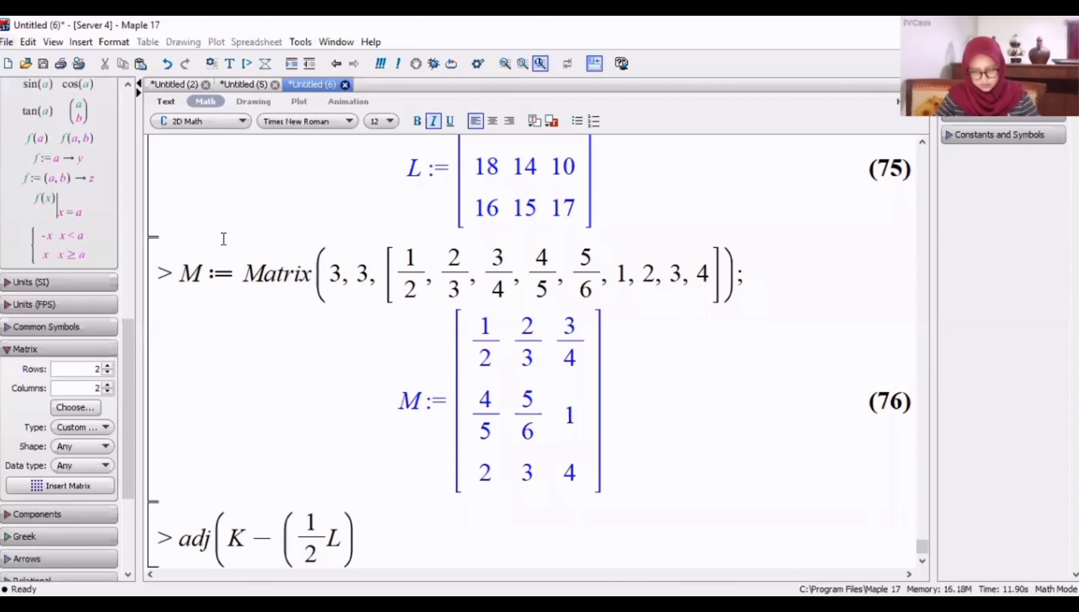
type("+M);")
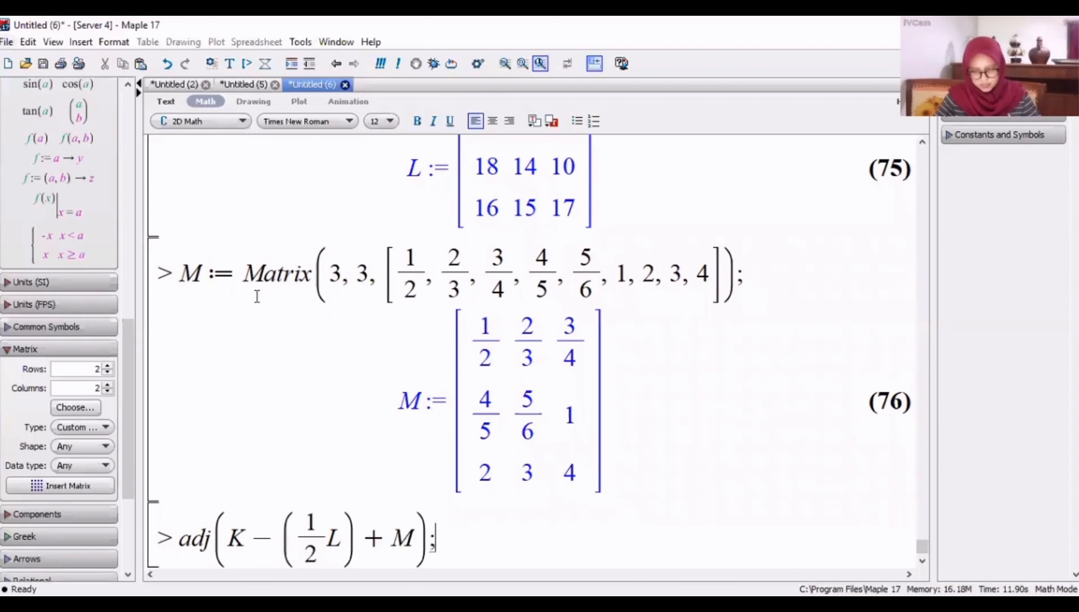
key("Return")
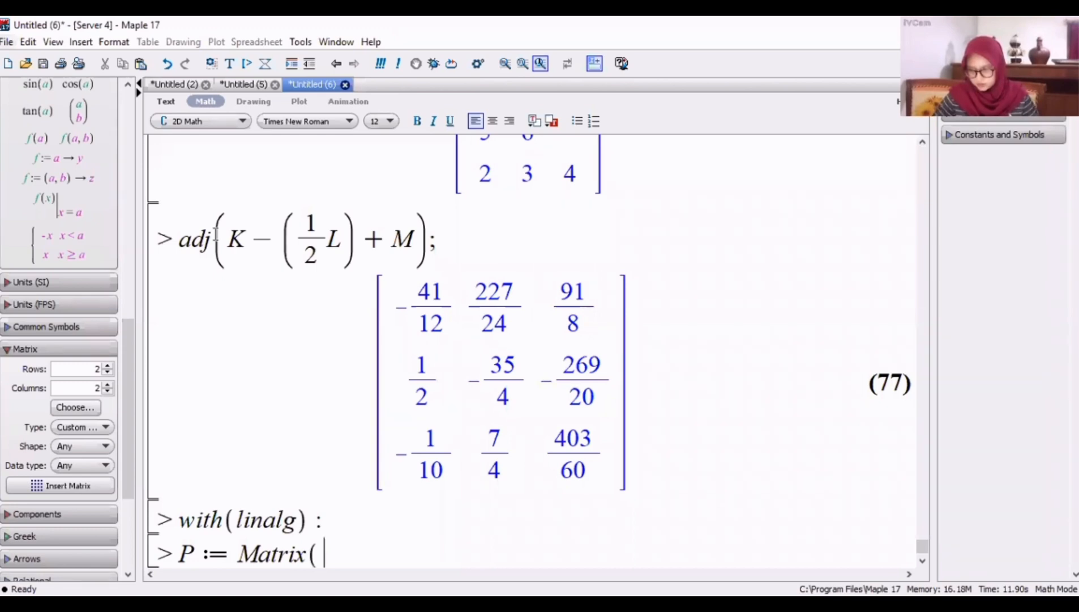
Step: Complete the definition P := Matrix(2, 2, [5, -3, 2, 6]); below with(linalg) and evaluate it
type("2")
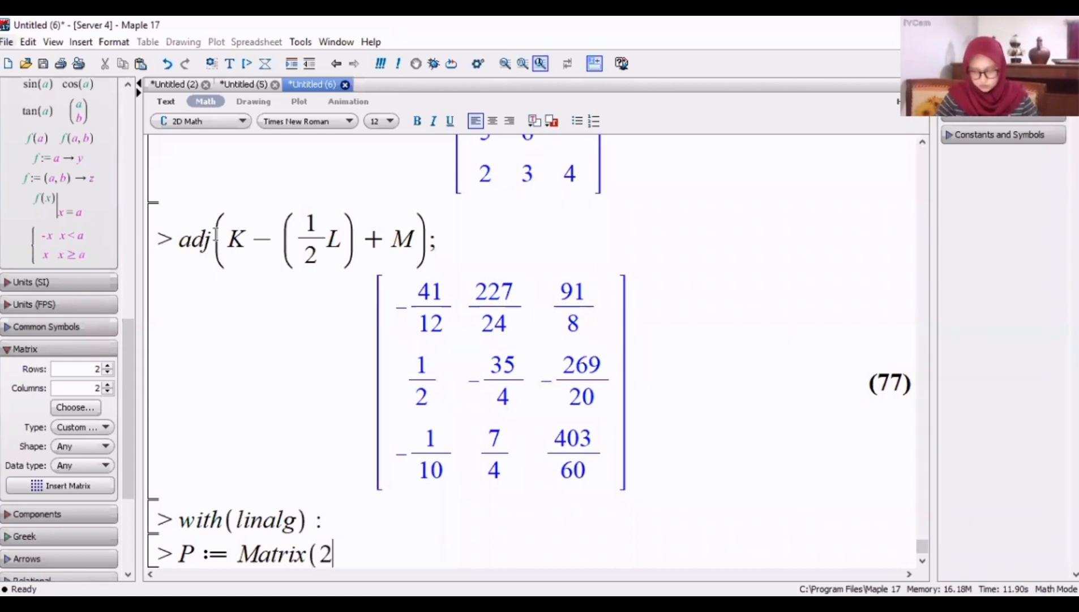
type(", 2, [")
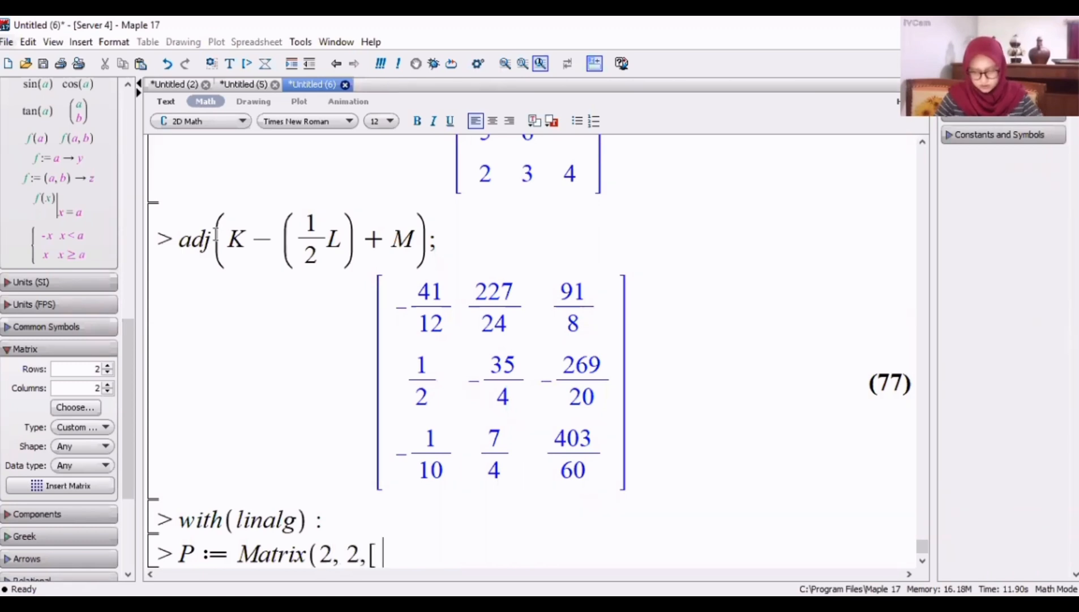
type("5,-3, 2, 6]);")
key("Return")
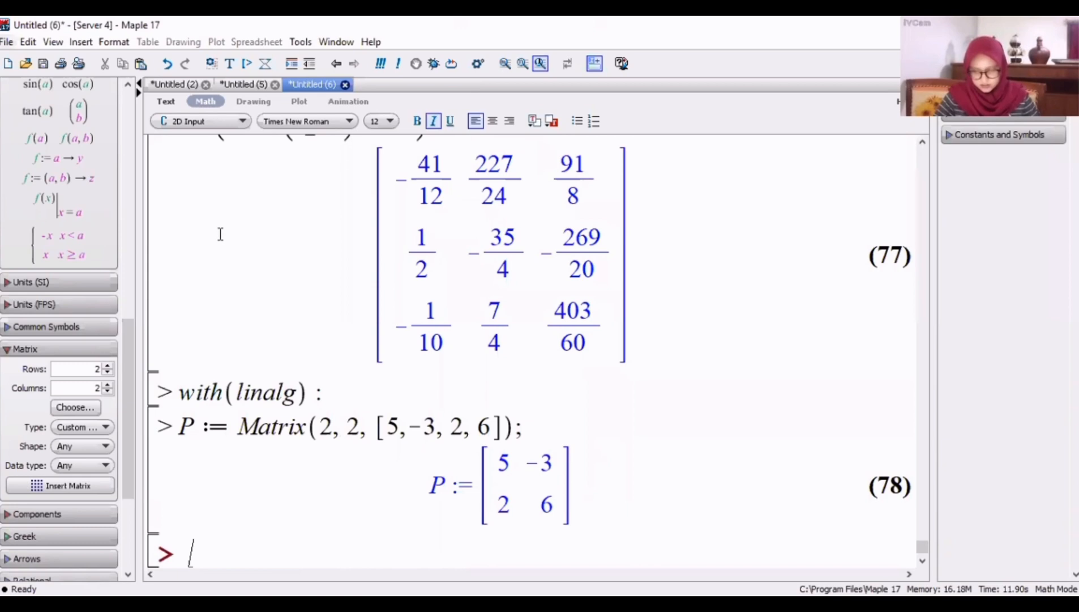
Step: Define Q := Matrix(2, 2, [3, 7, -1, -3]); in 2D Math style at the prompt below P and evaluate it
left_click(201, 121)
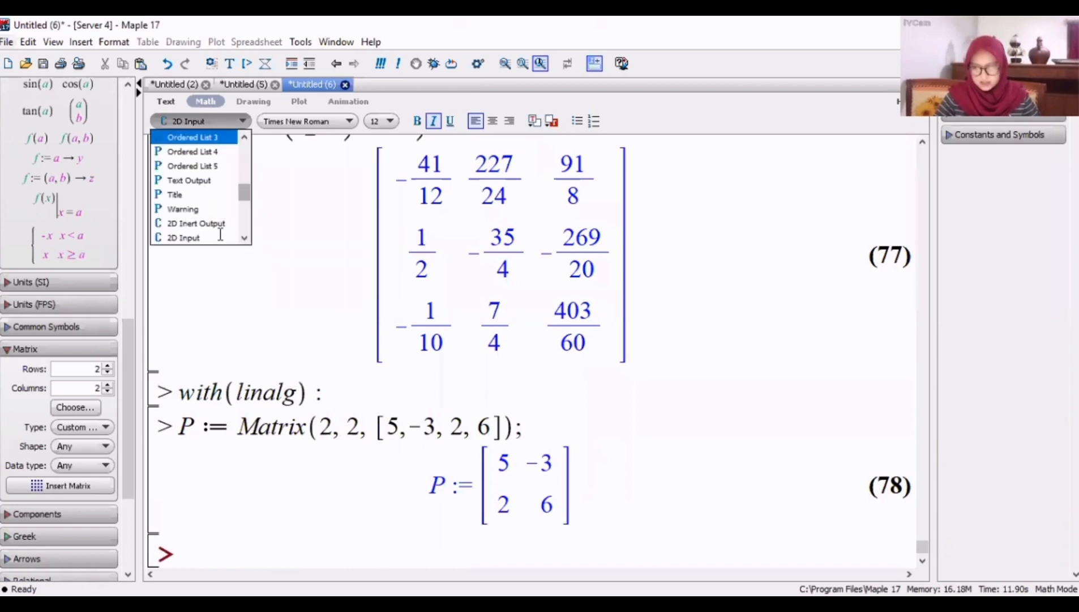
type("Q := ")
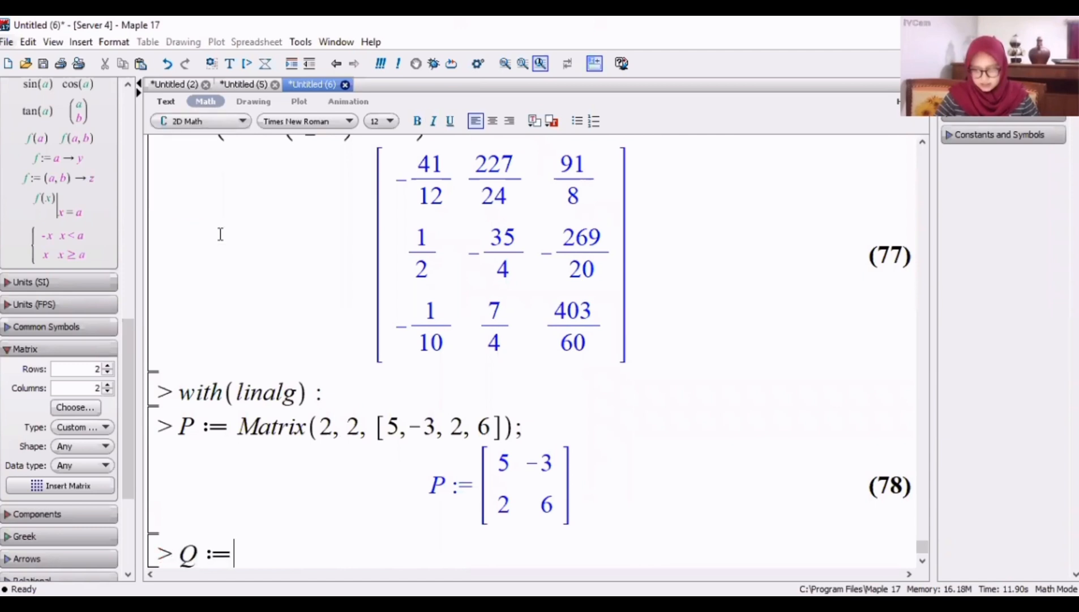
type("Matrix(2, 2, [")
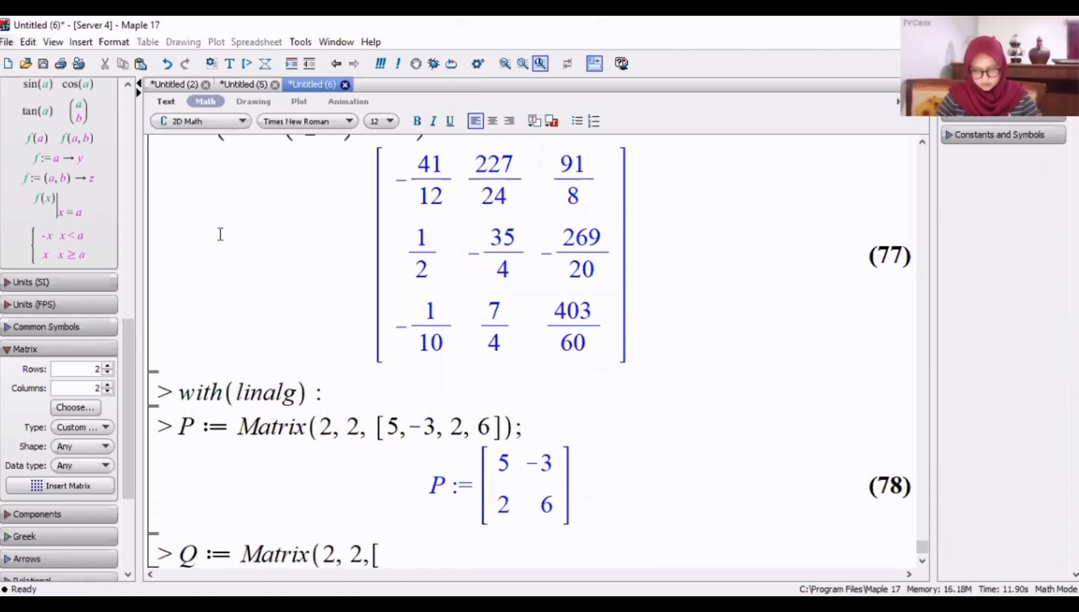
type("3, 7")
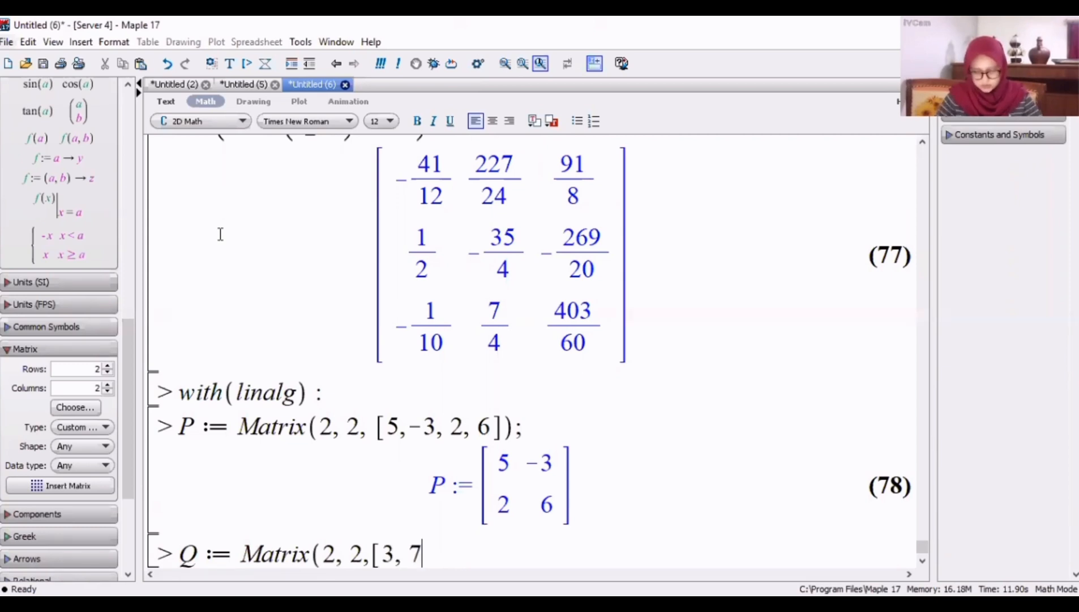
type(",-1,-")
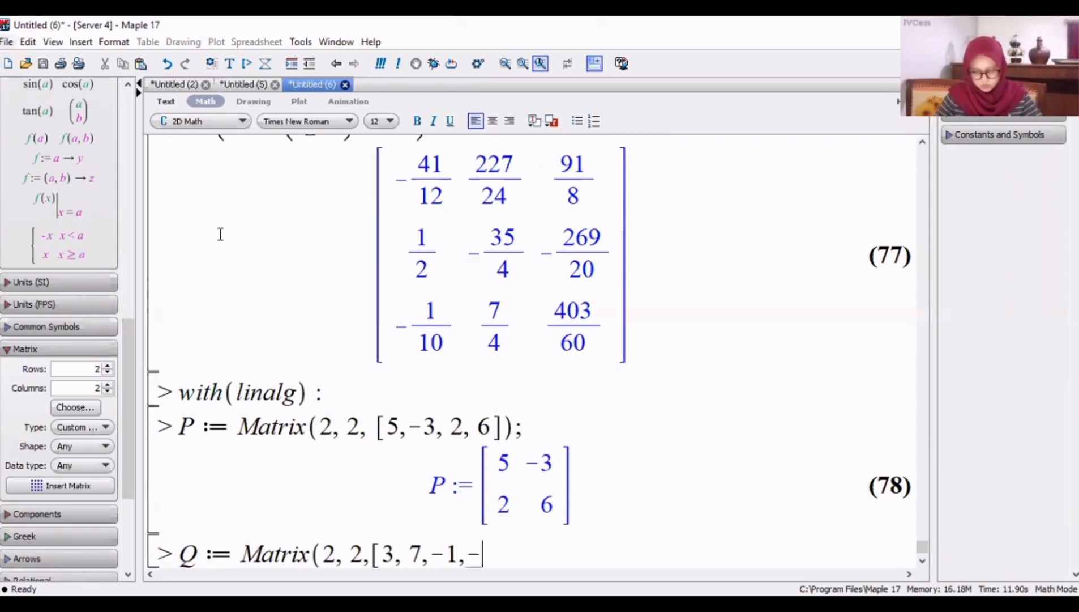
type("3]);")
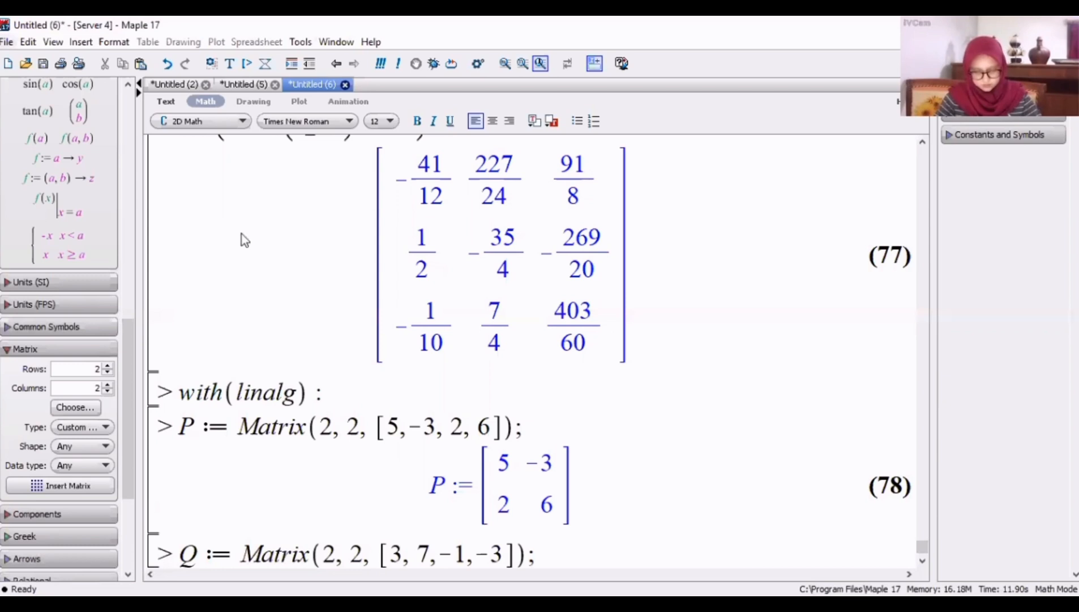
key("Return")
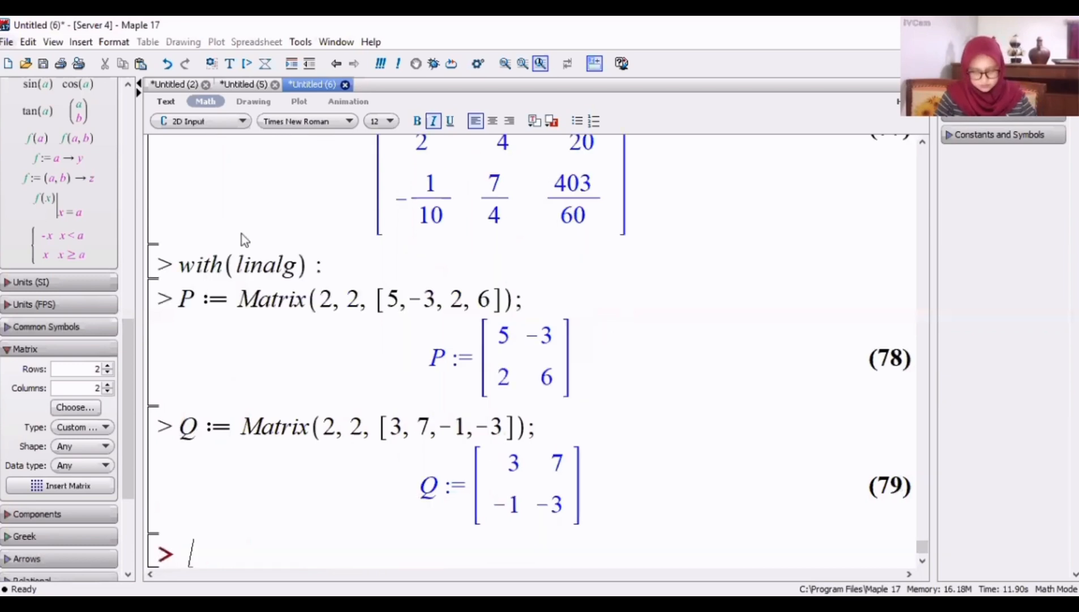
Step: Define R := Matrix(2, 2, [7, -10, 12, -1]); in 2D Math style at the prompt below Q and evaluate it
left_click(214, 232)
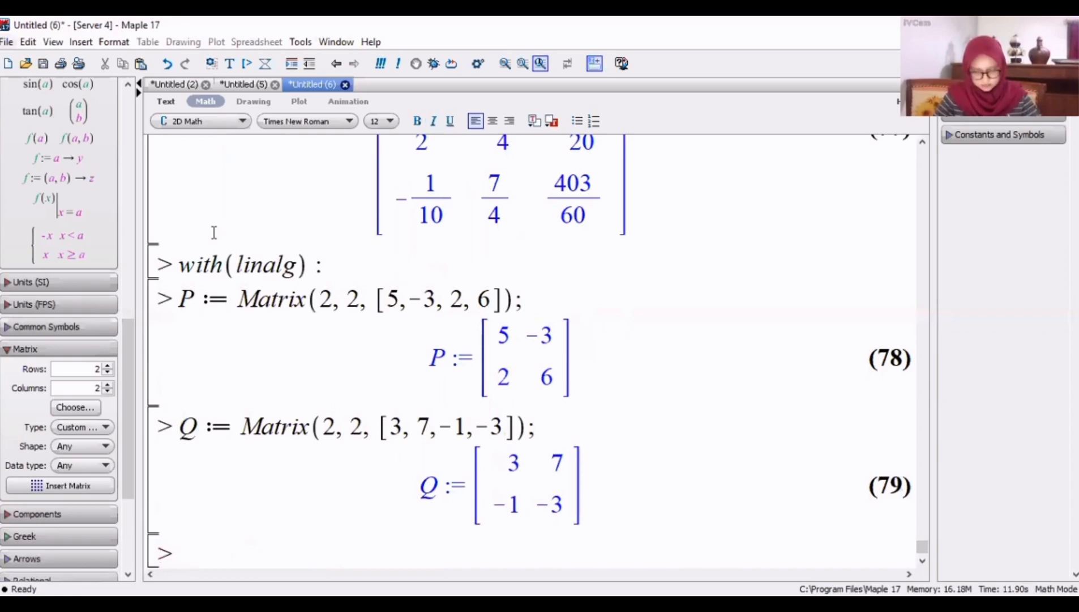
type("R := M")
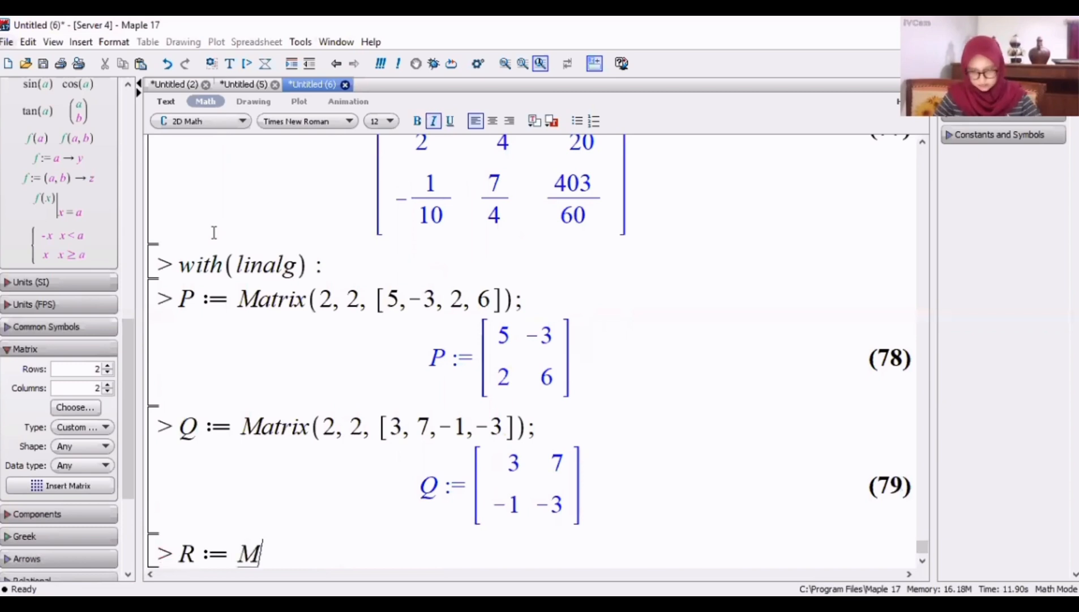
type("atrix(2, 2,")
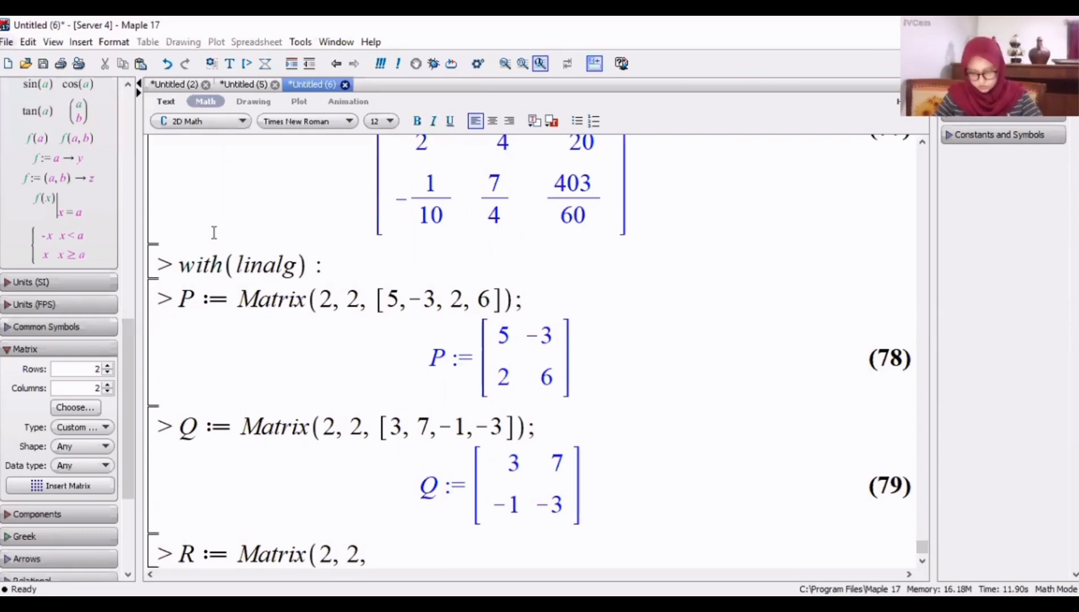
type("[7,-1")
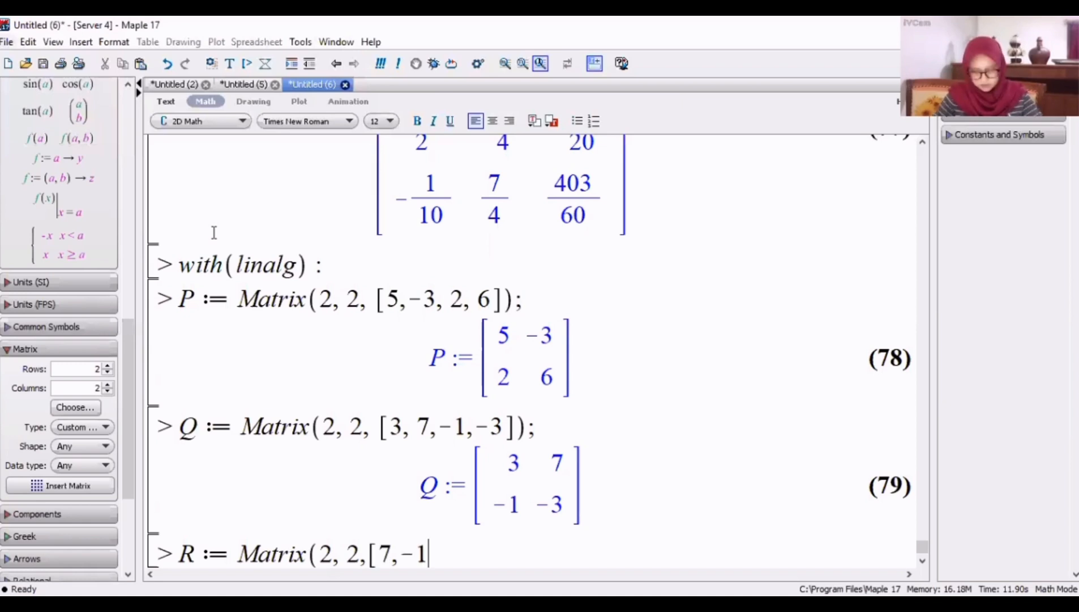
type("0, 12,-1]")
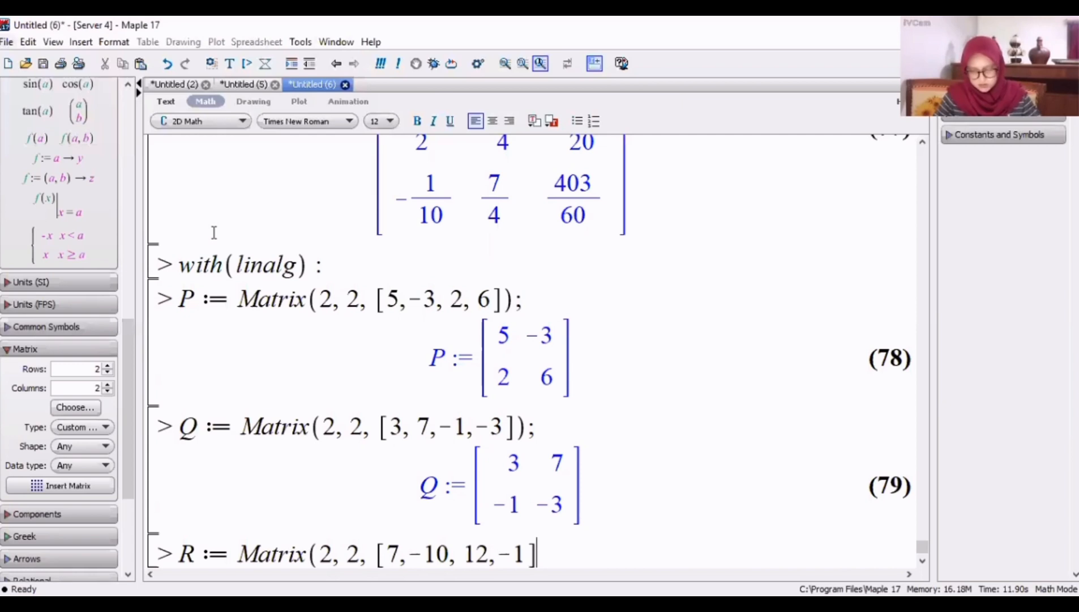
type(");")
key("Return")
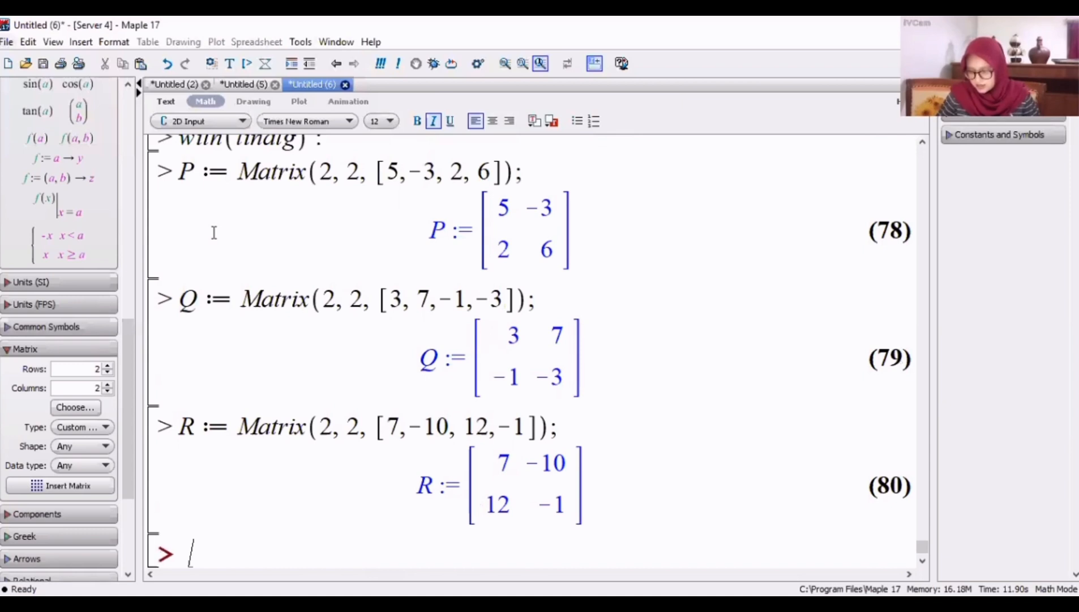
Step: Compute twice matrix Q by entering evalm(2*Q); in 2D Math style below R and evaluating it
left_click(241, 122)
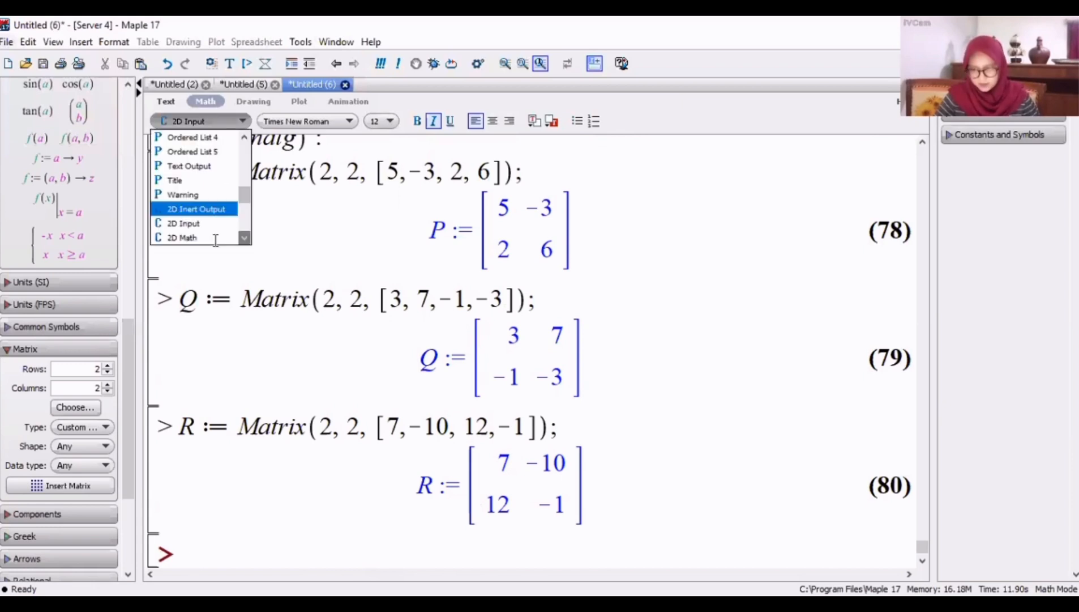
left_click(215, 238)
type("ev")
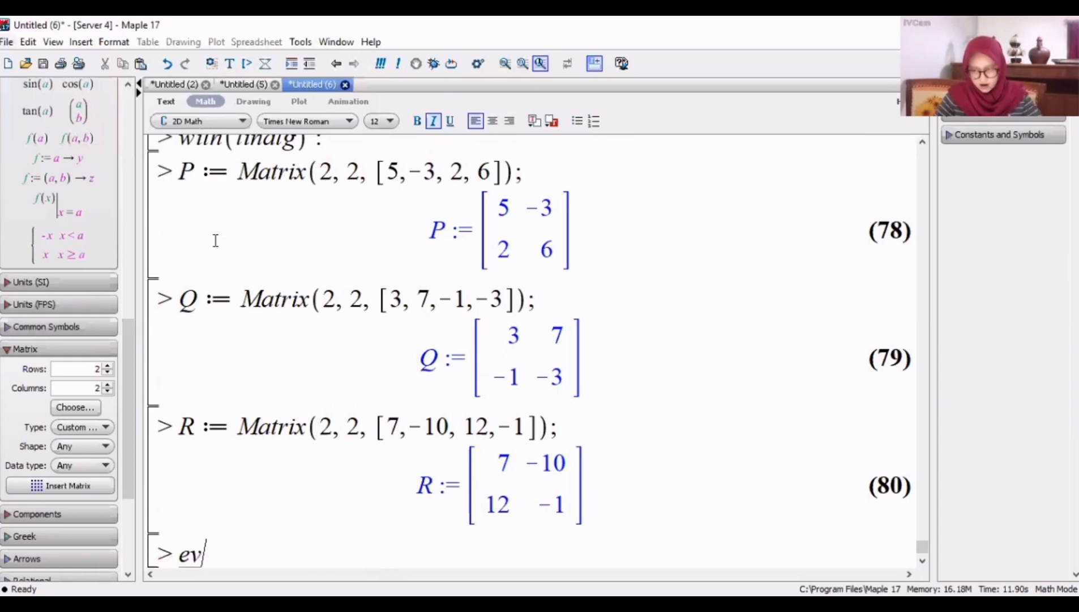
type("alm(")
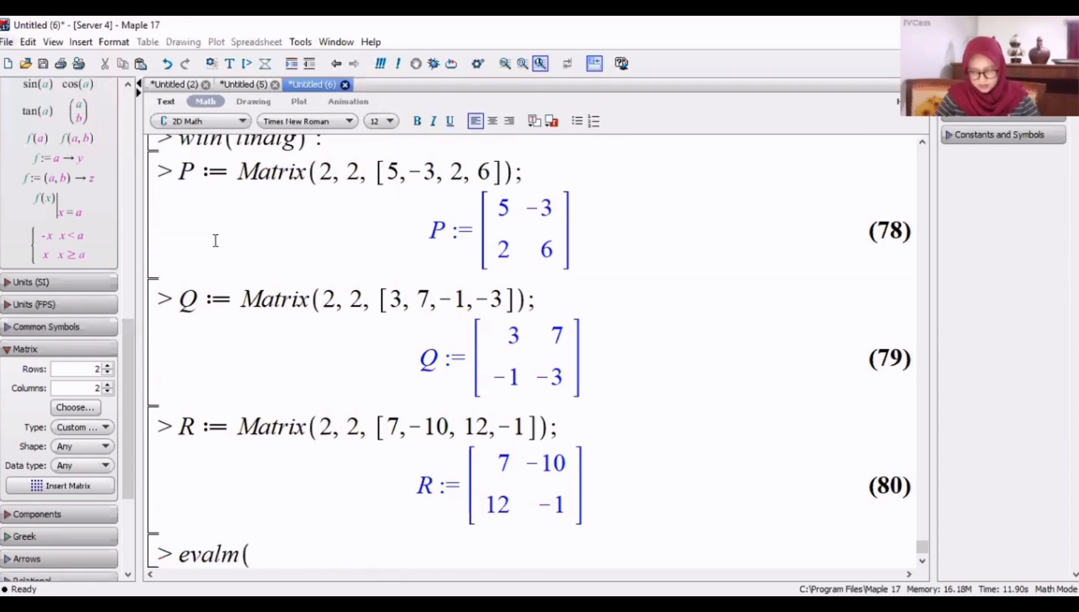
type("2*Q")
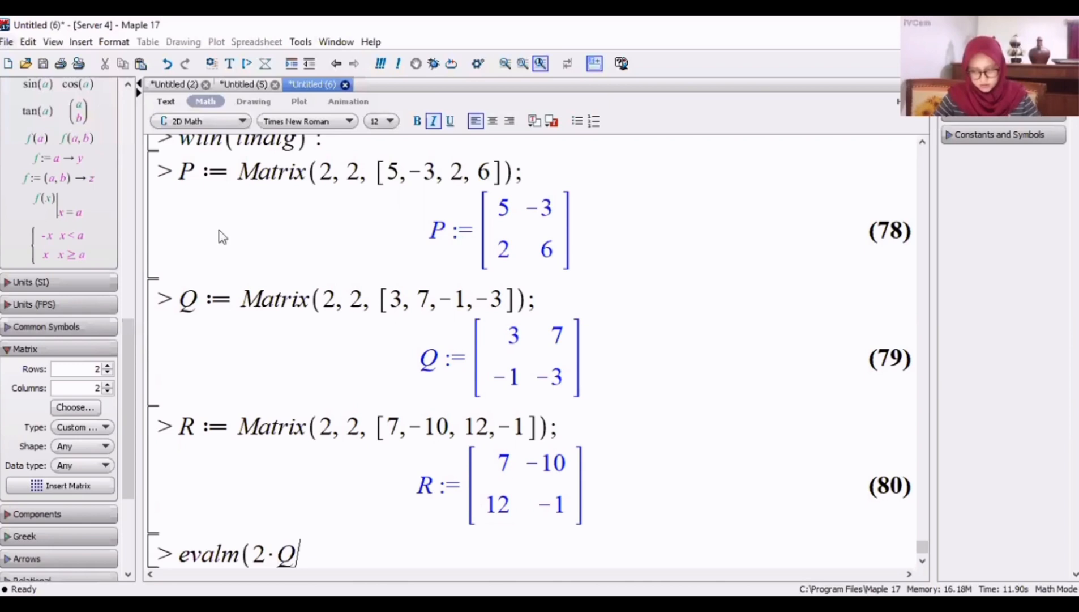
type(");")
key("Return")
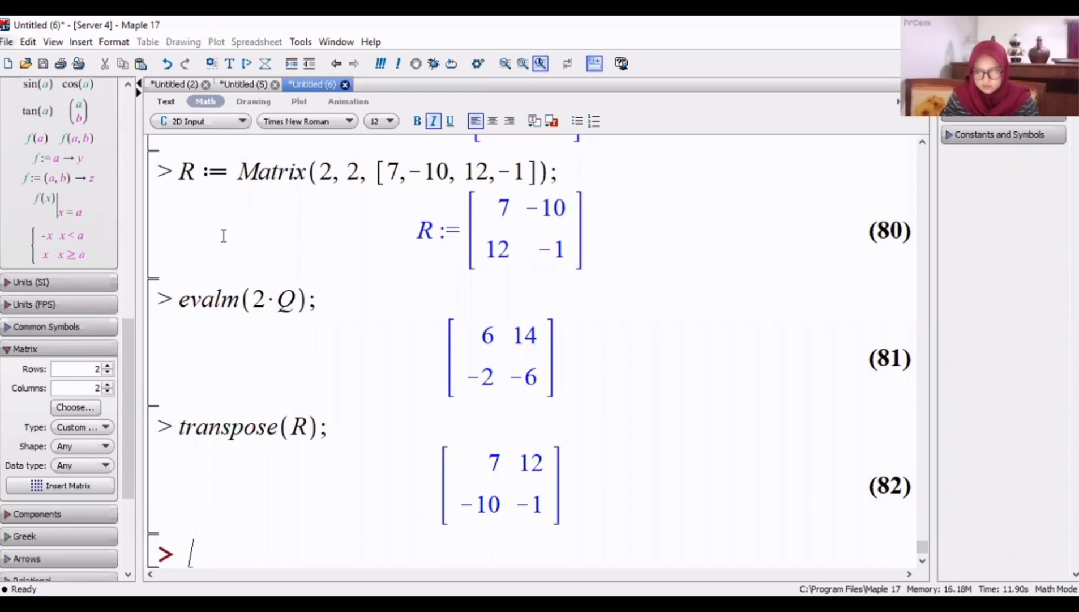
Step: Enter evalm(X = P + 2*Q - transpose(R)); in 2D Math style below the transpose of R and evaluate it
left_click(226, 121)
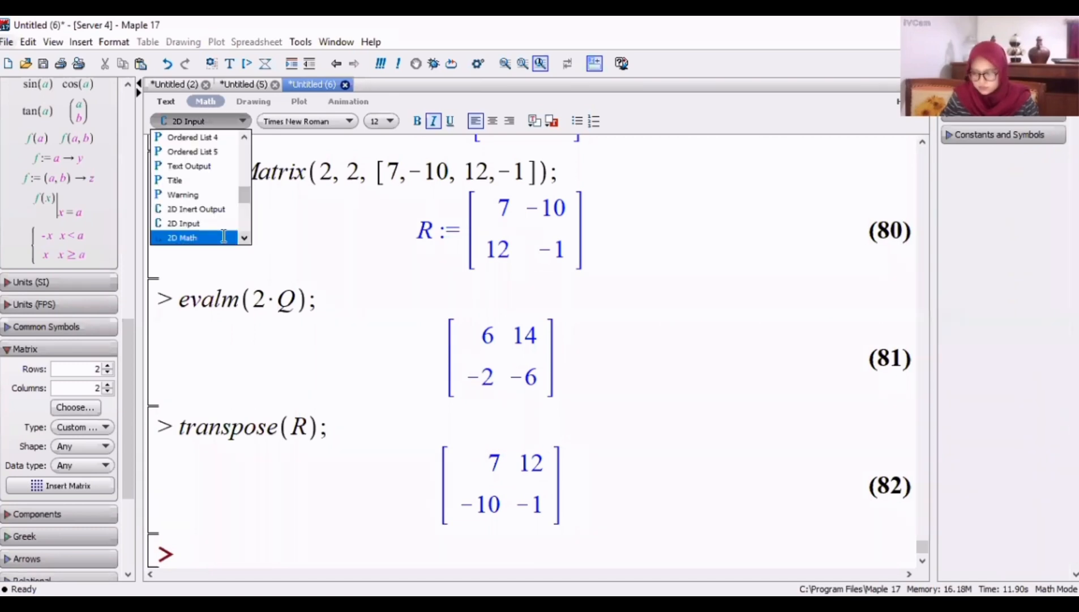
left_click(224, 237)
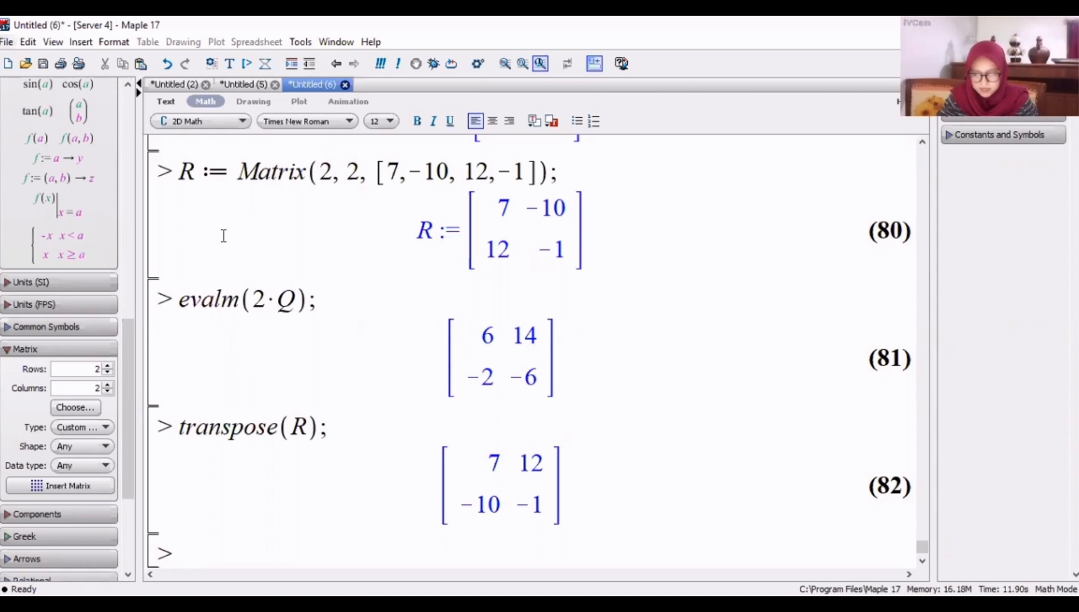
key("ctrl+i")
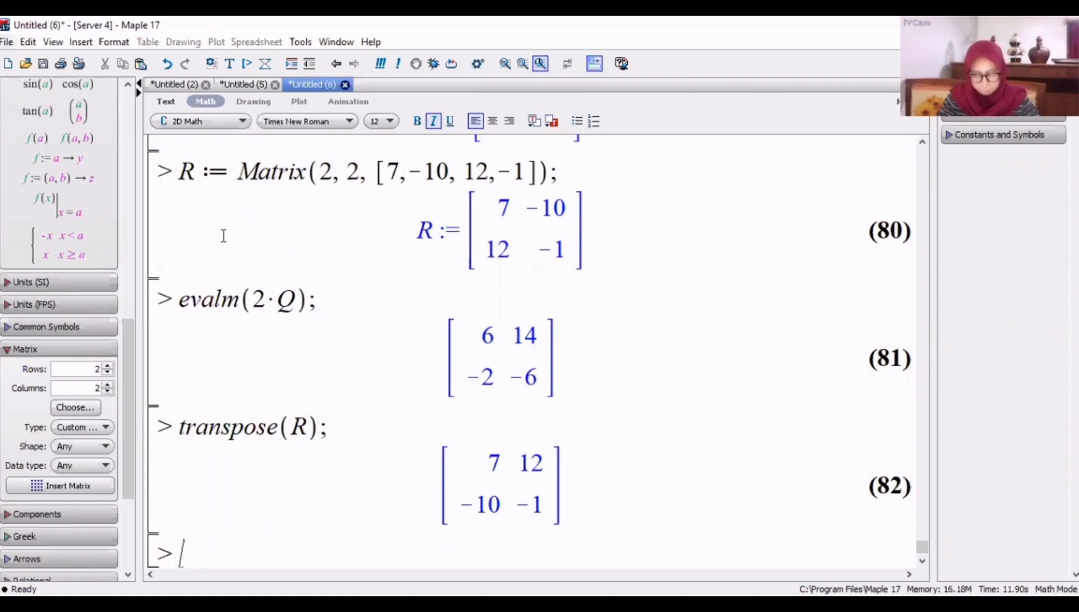
type("eva")
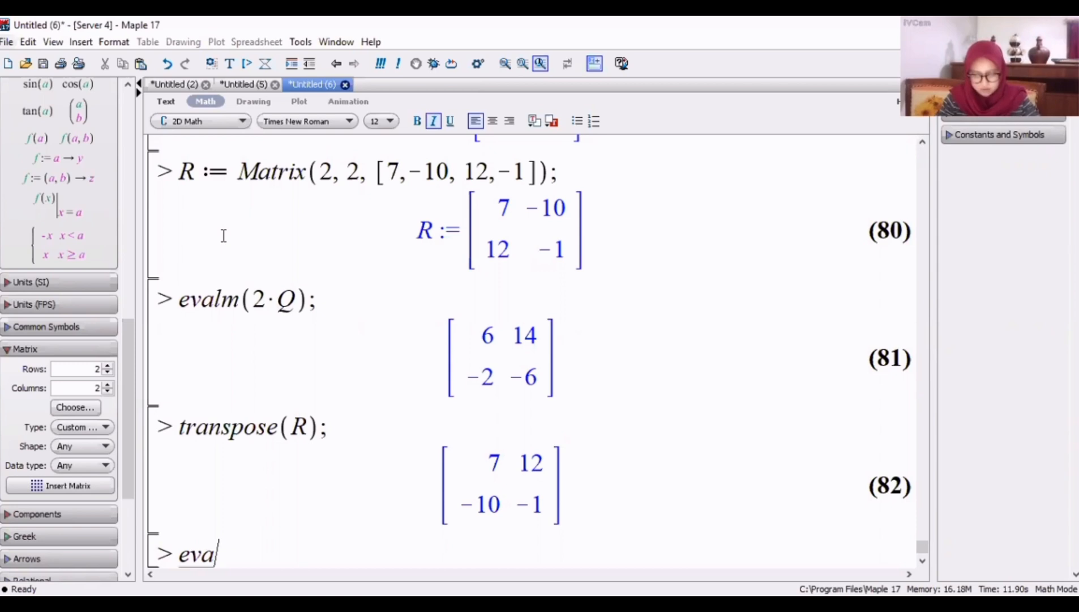
type("lm(")
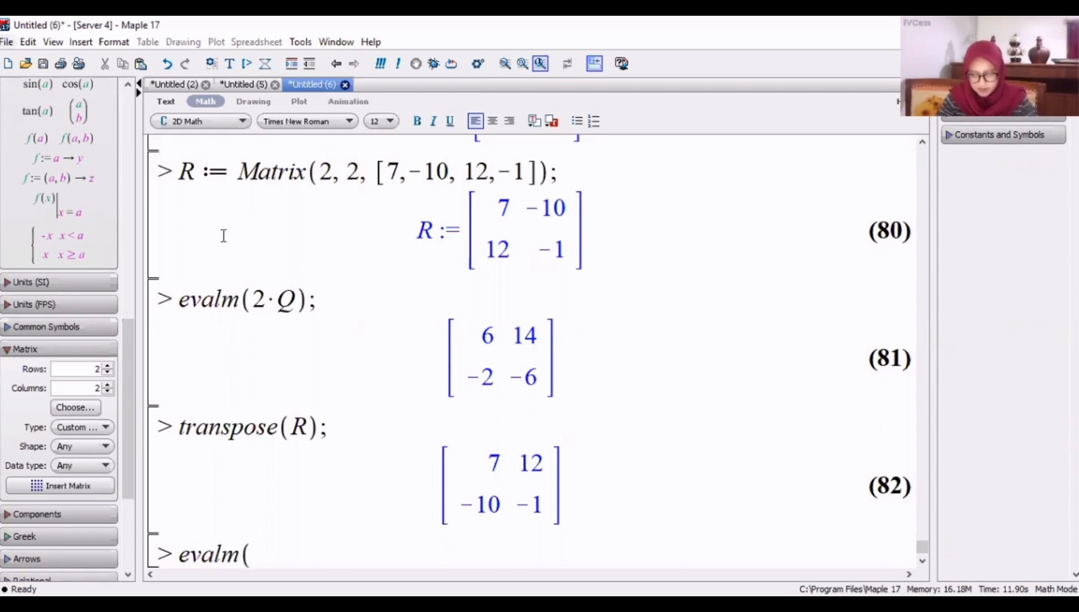
type("X=P")
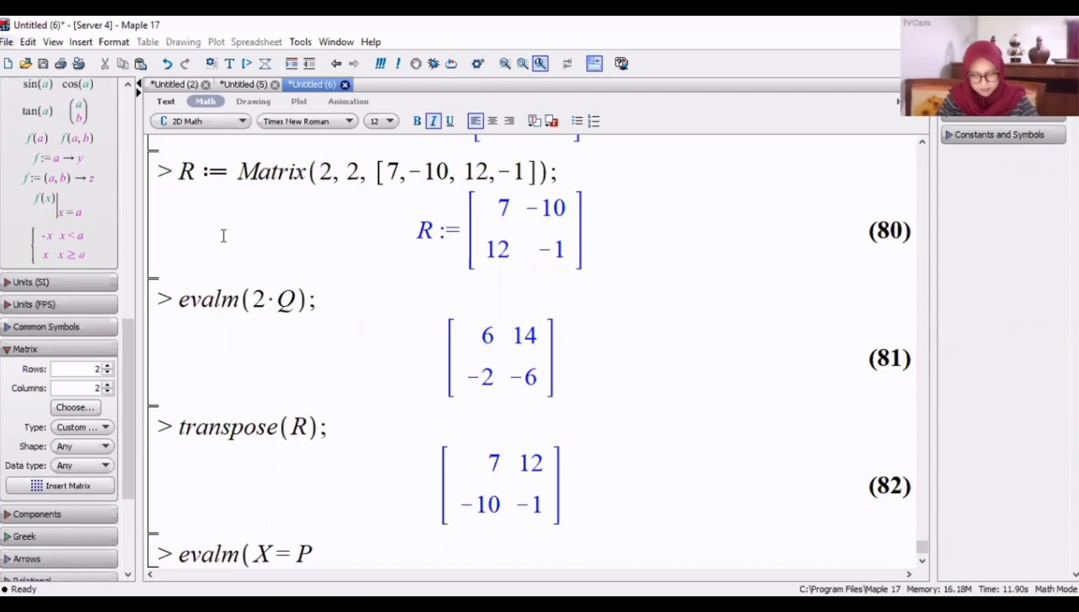
type("+2*")
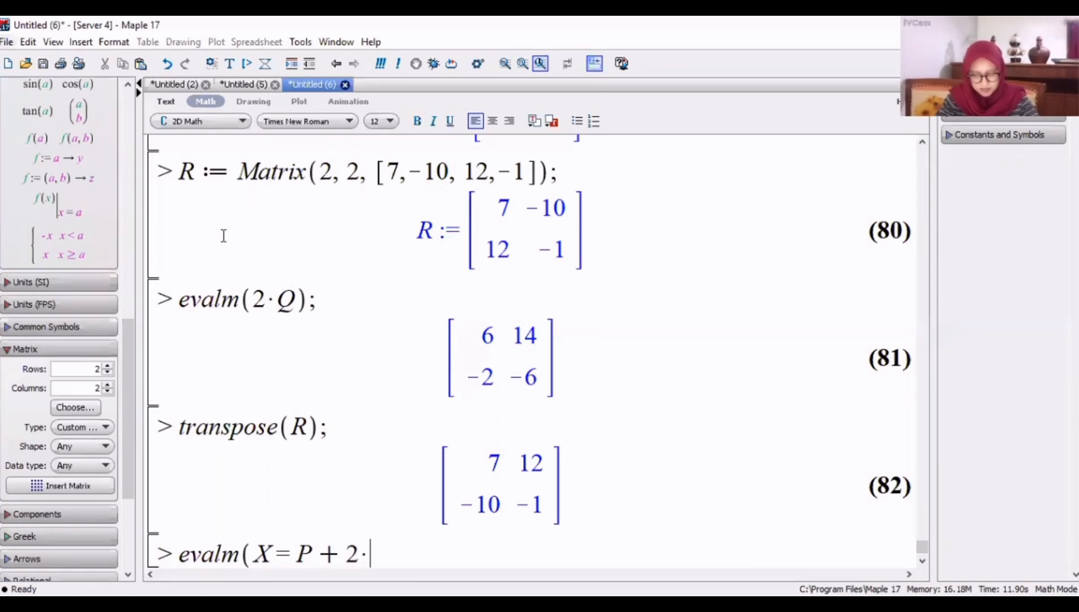
type("Q")
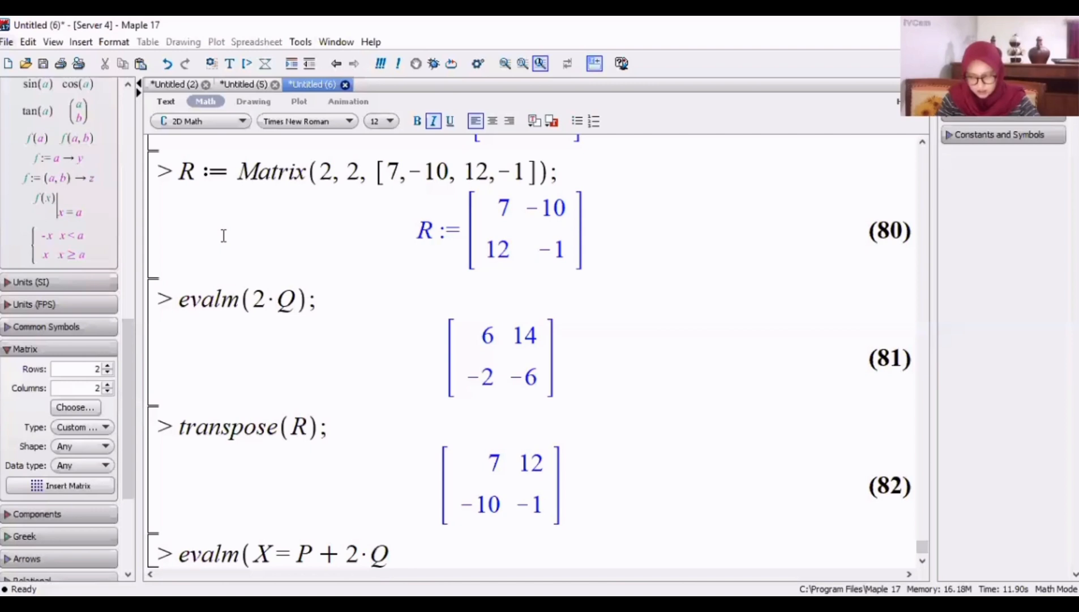
type("-transpose")
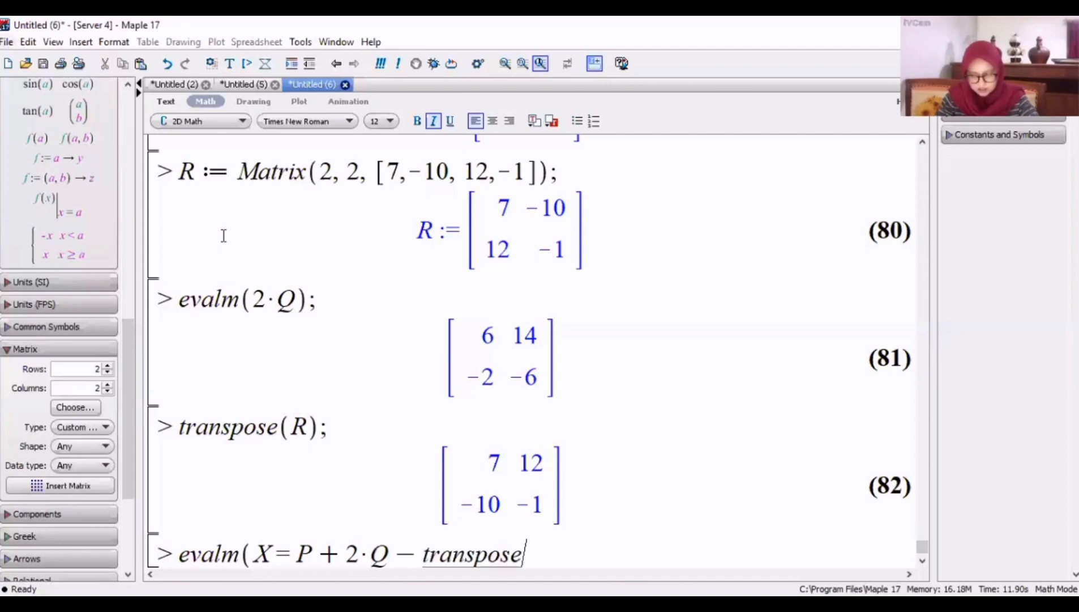
type("(R")
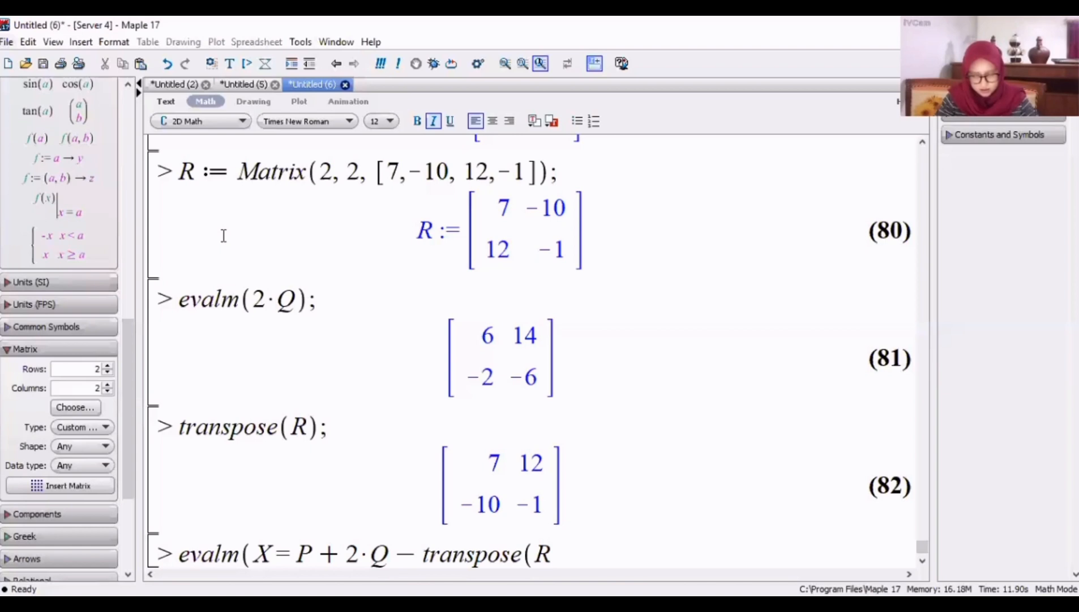
type("));")
key("Return")
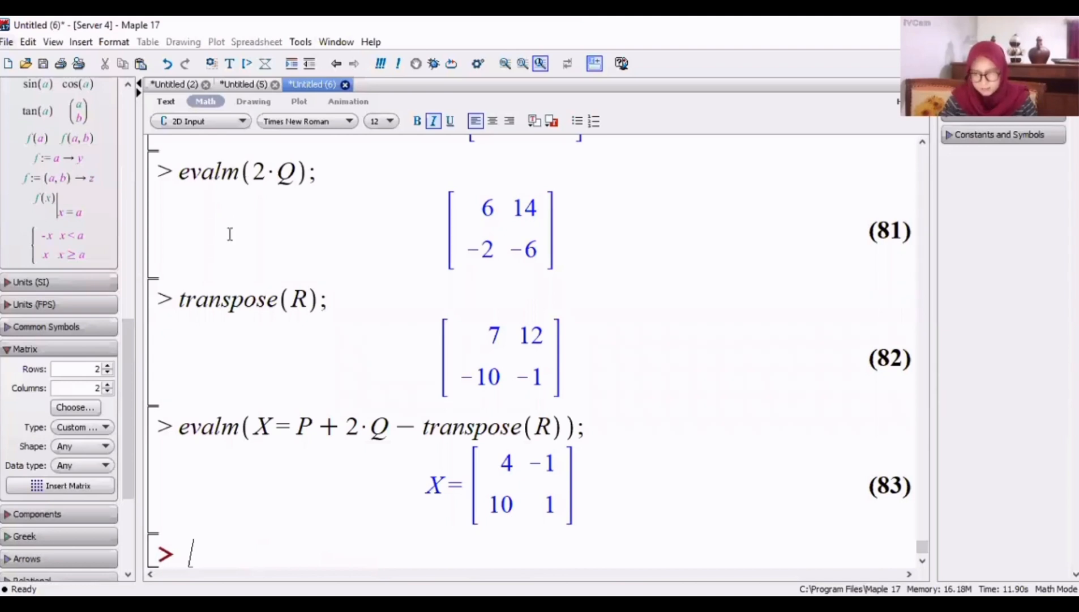
Step: Define X := matrix(2, 2, [4, -1, 10, 1]); in 2D Math style at the prompt below the evalm result and evaluate it
left_click(243, 121)
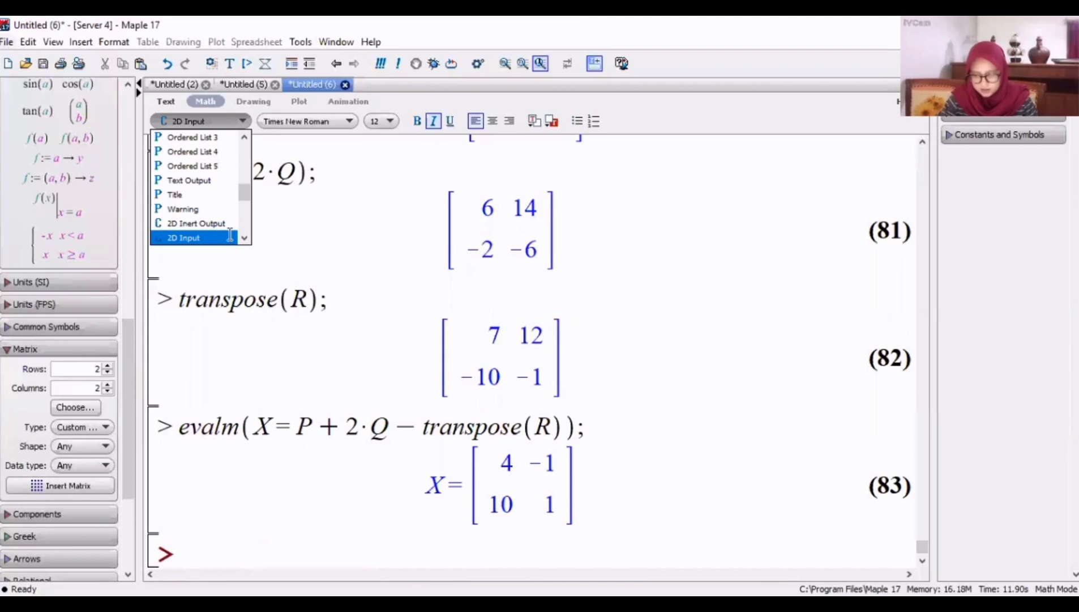
left_click(229, 234)
type("X :")
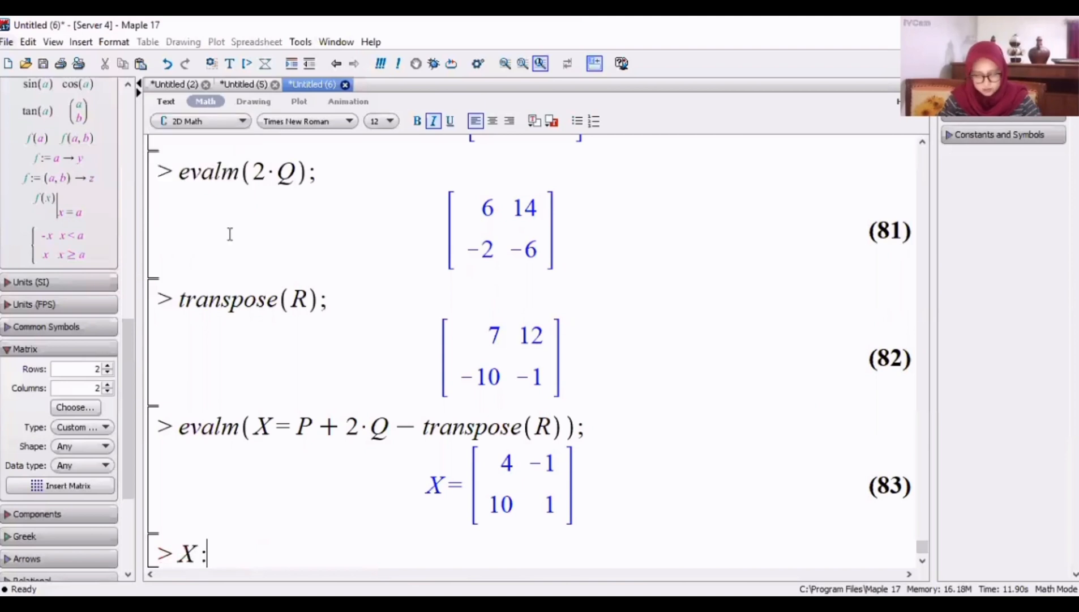
type("= matrix(2, 2")
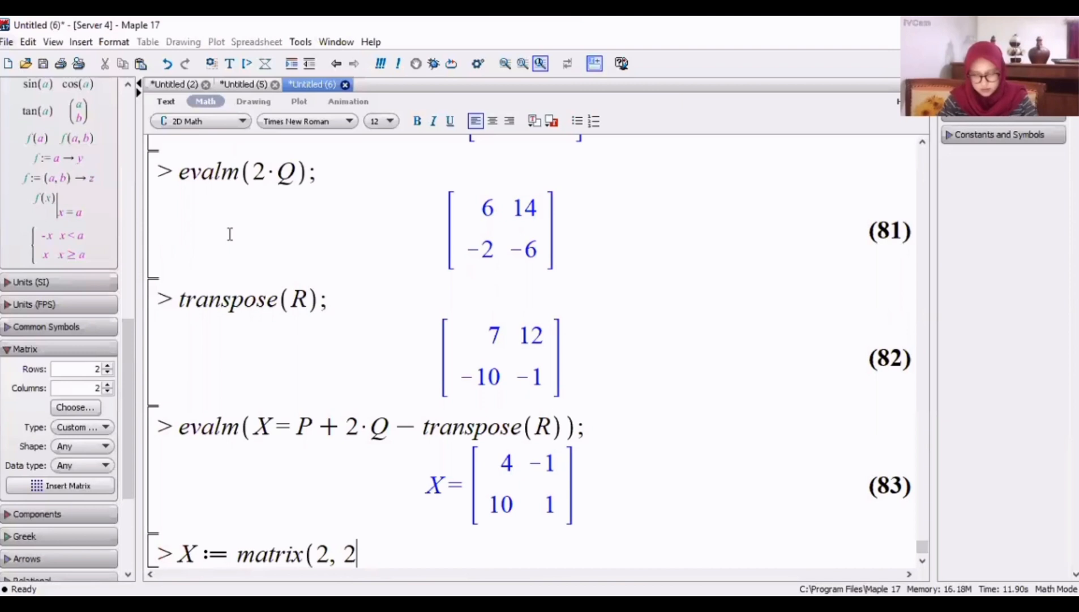
type(", [4,")
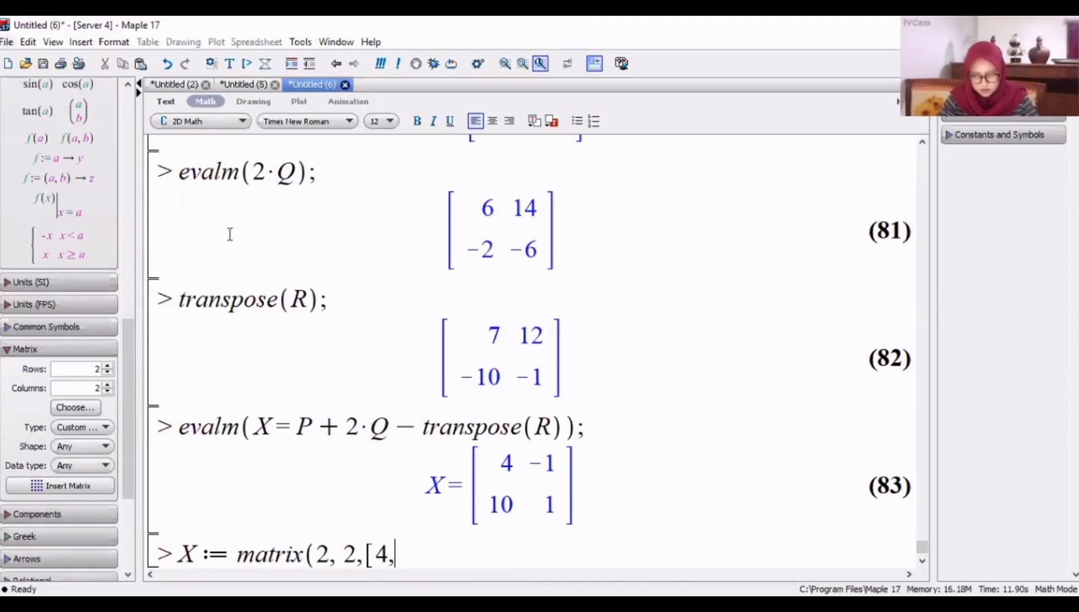
type("-1, 10, 1]")
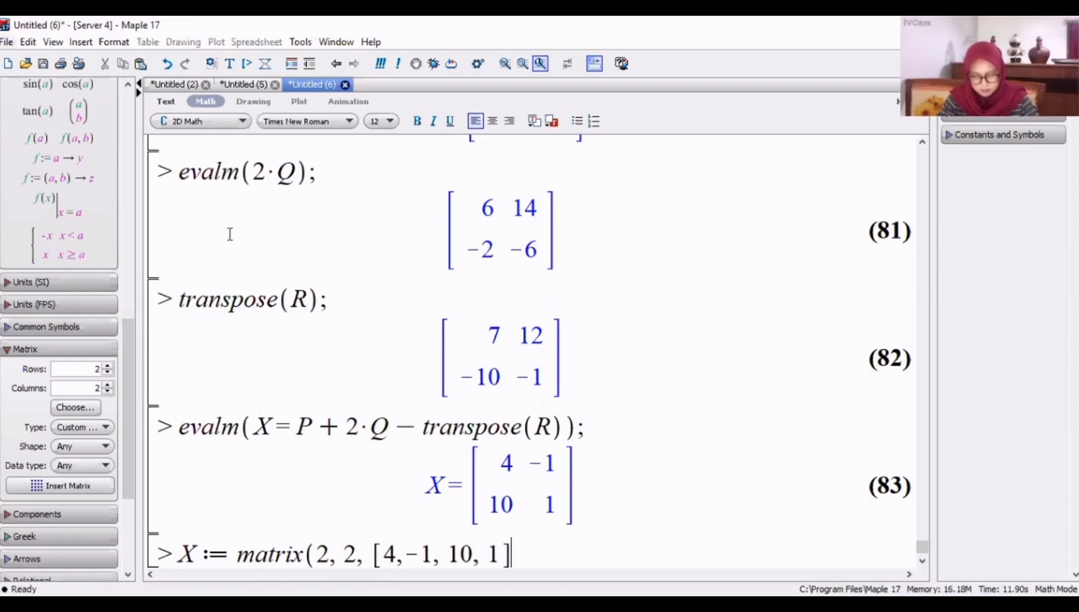
type(")")
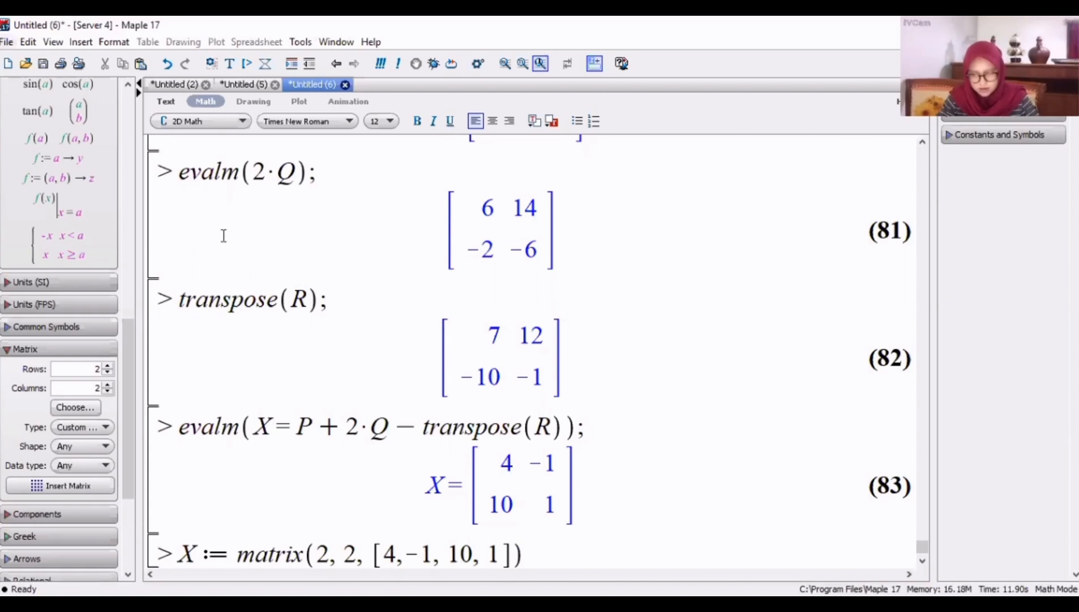
type(";")
key("Return")
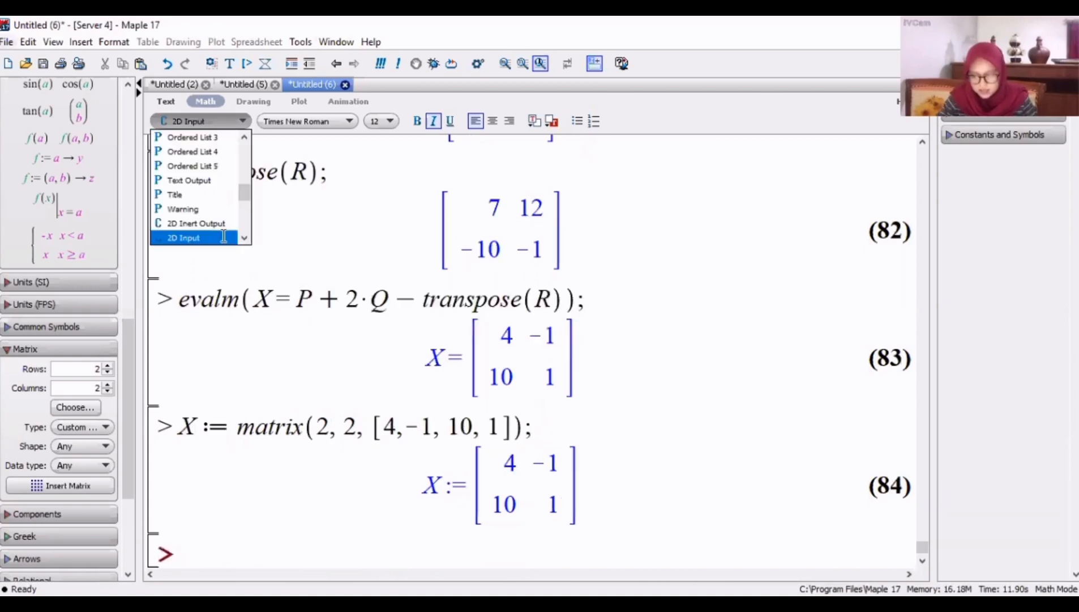
Step: Compute the inverse of matrix X by entering inverse(X); in 2D Math style below its definition and evaluating it
left_click(223, 237)
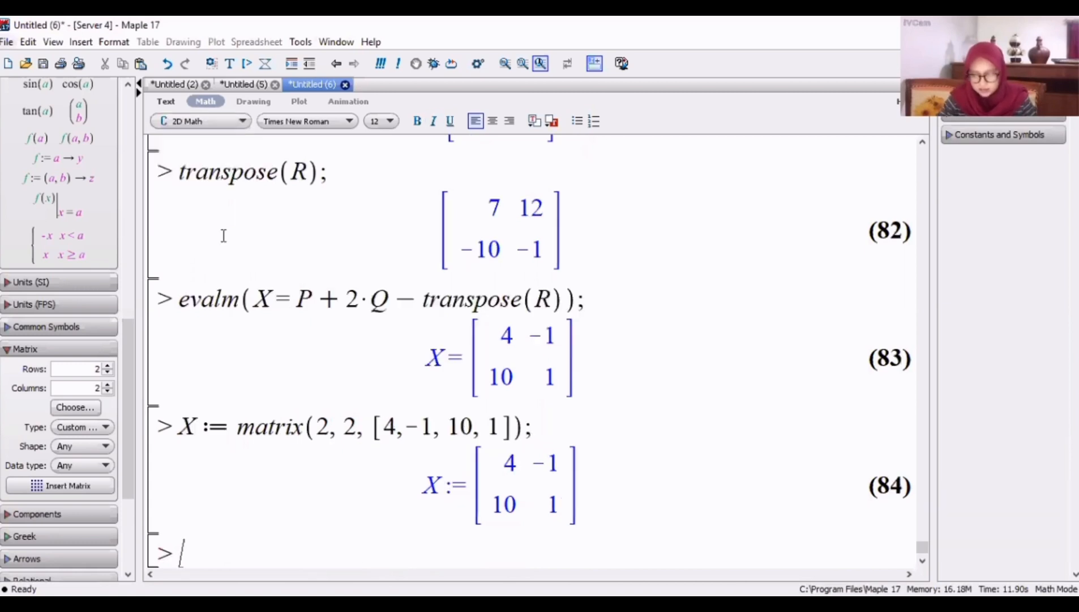
type("i")
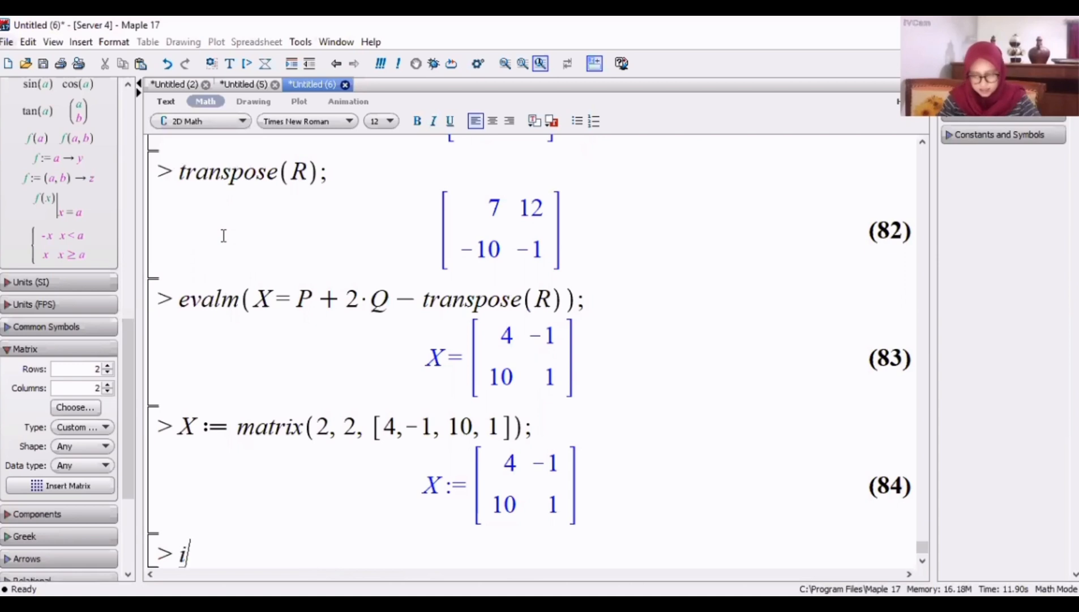
type("nverse(X")
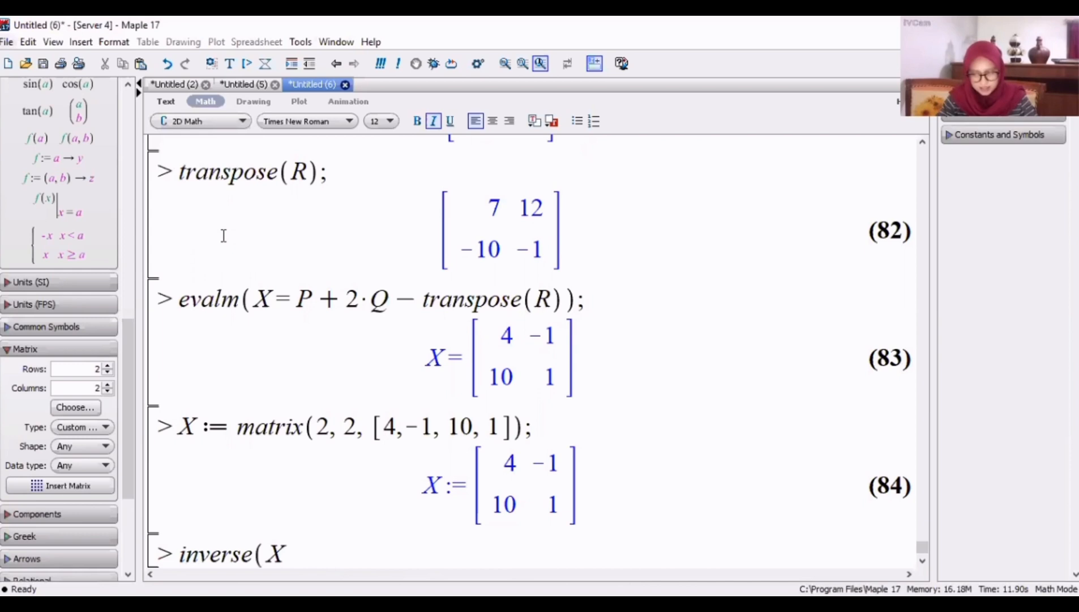
type(");")
key("Return")
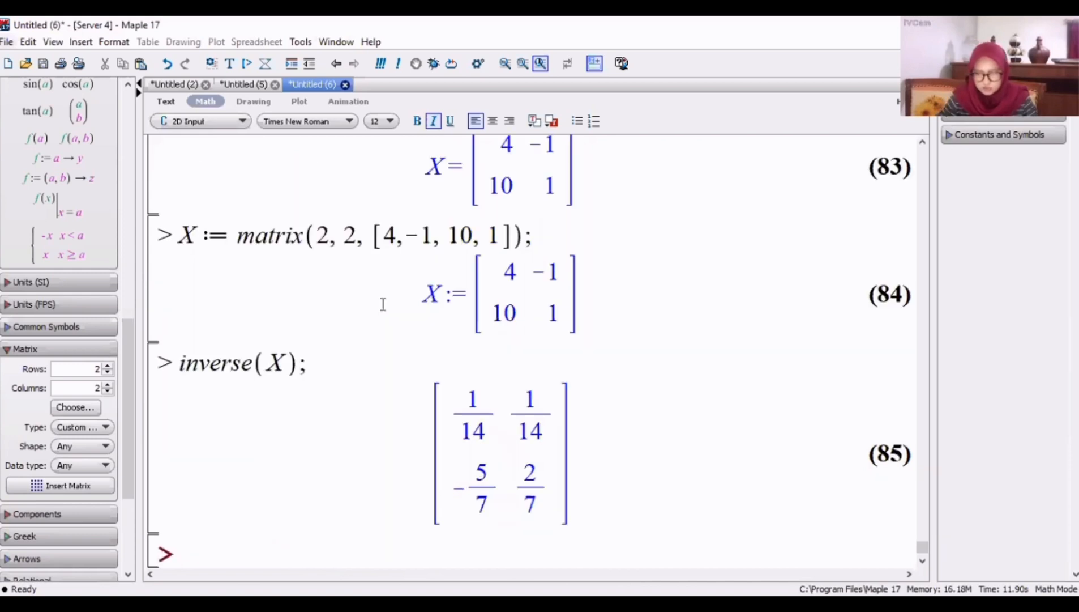